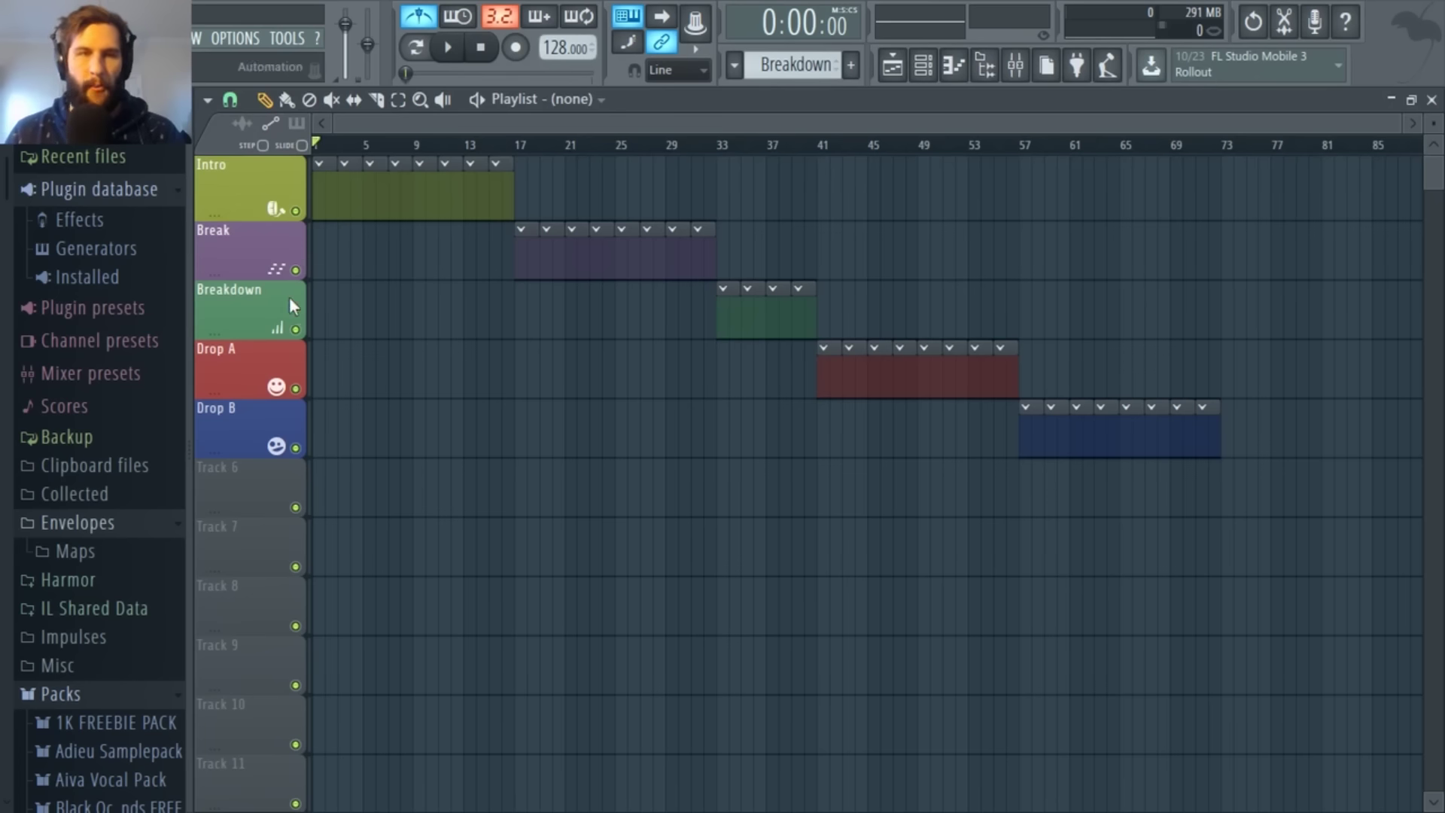
# Step: Examine the overall playlist arrangement from Intro through Drop B, comparing the length and order of the sections
pyautogui.scroll(3, 348, 309)
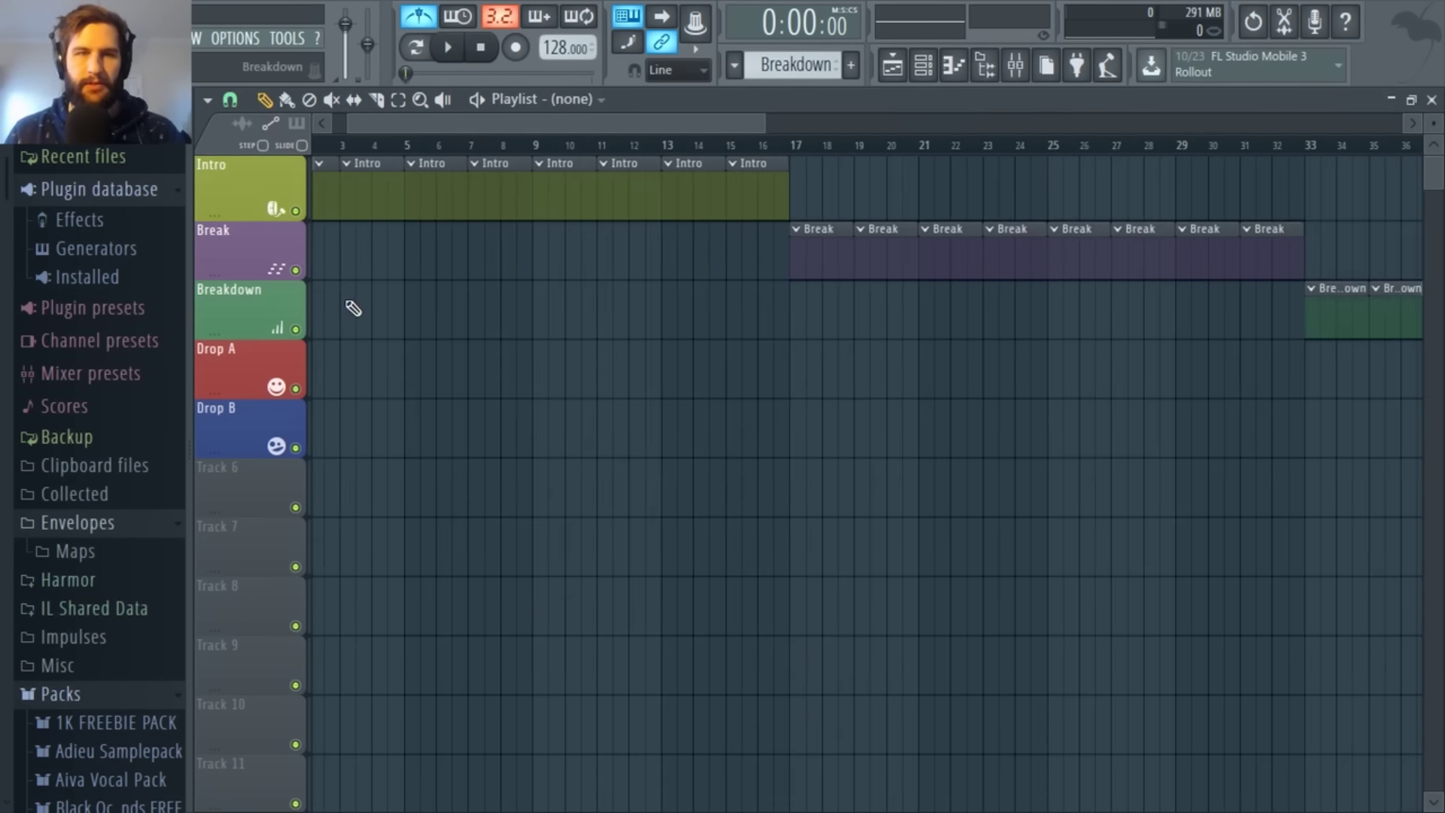
pyautogui.scroll(-4, 352, 308)
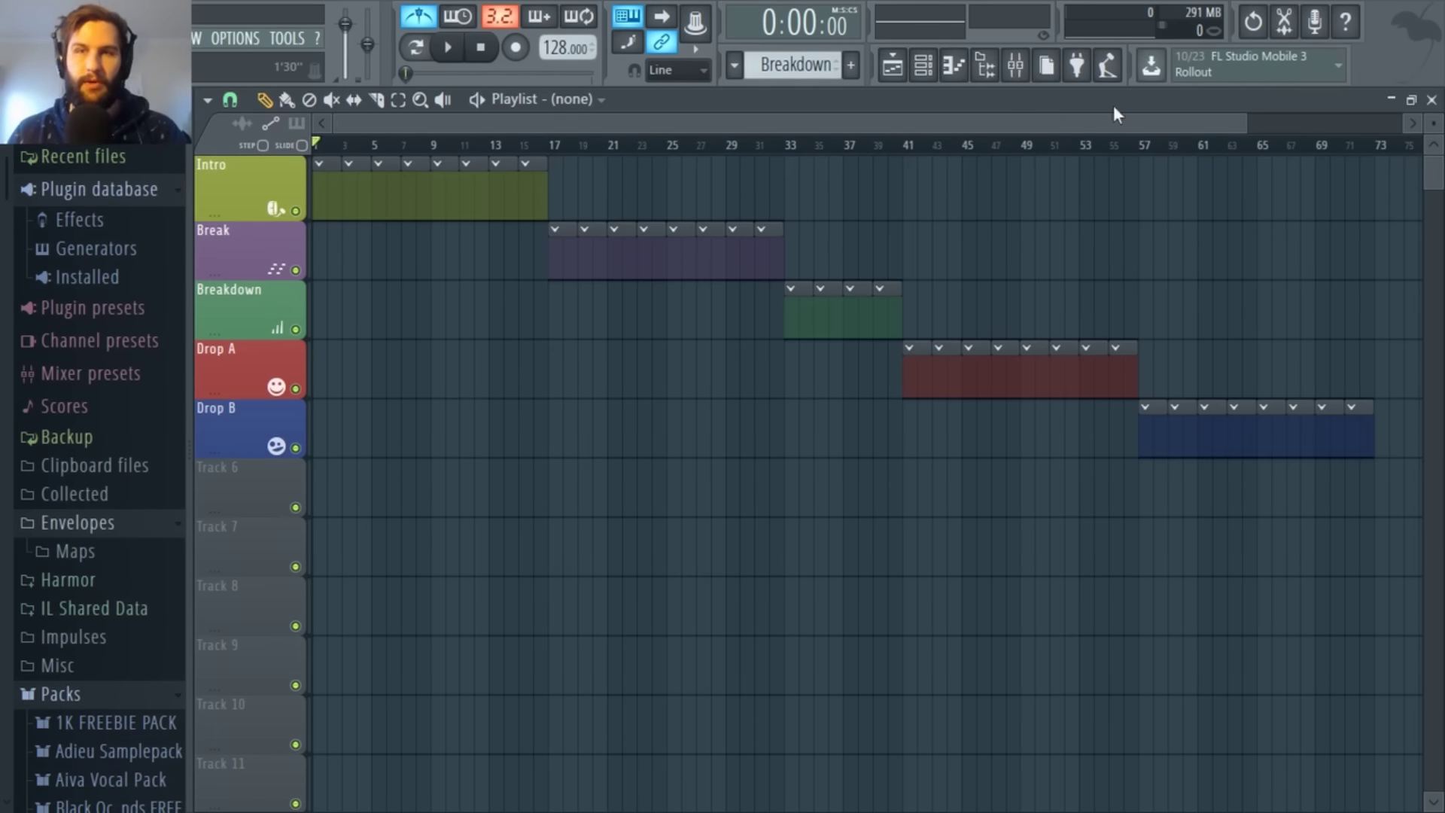
pyautogui.moveTo(1246, 122); pyautogui.dragTo(1272, 125)
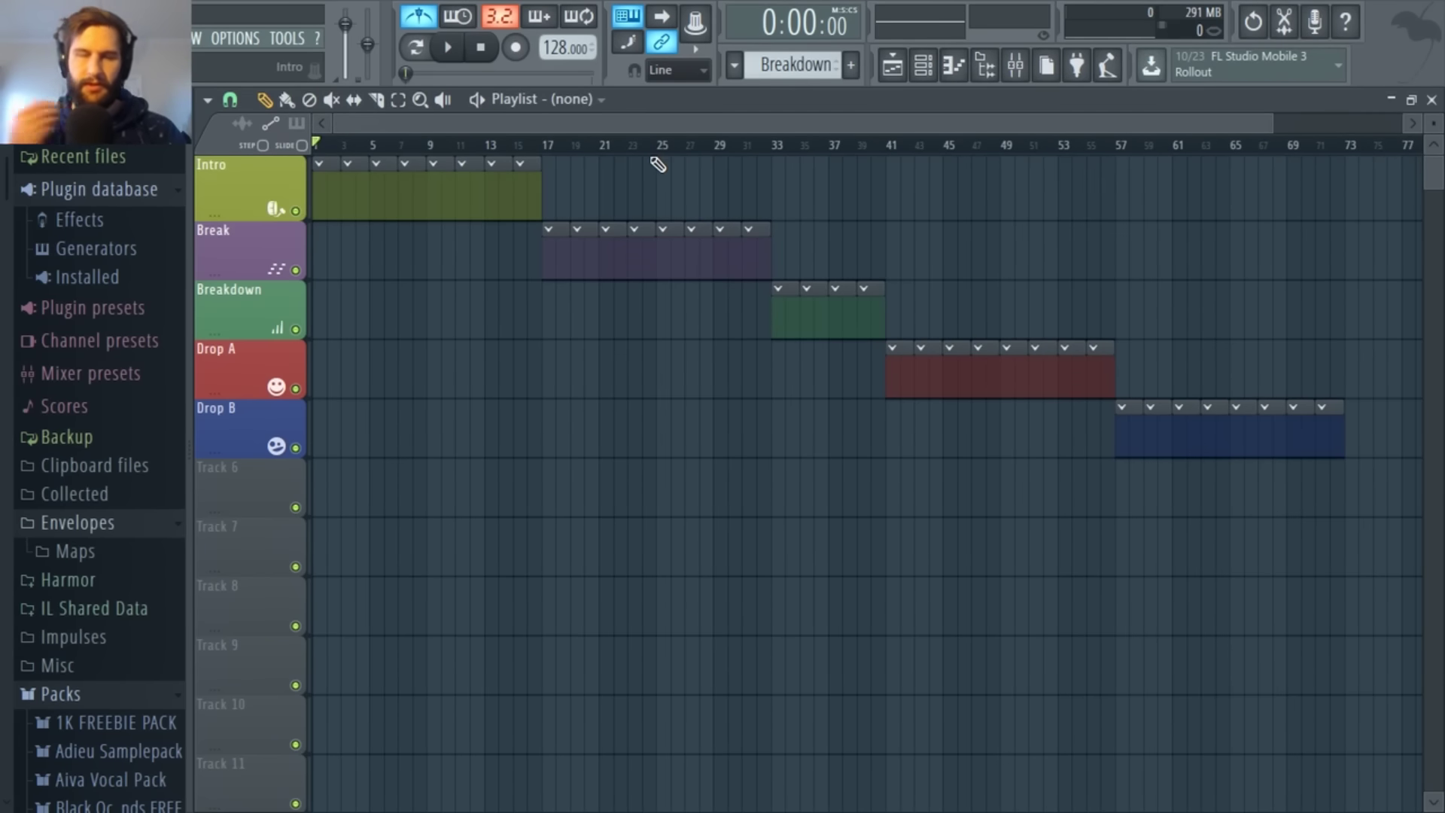
pyautogui.scroll(3, 332, 366)
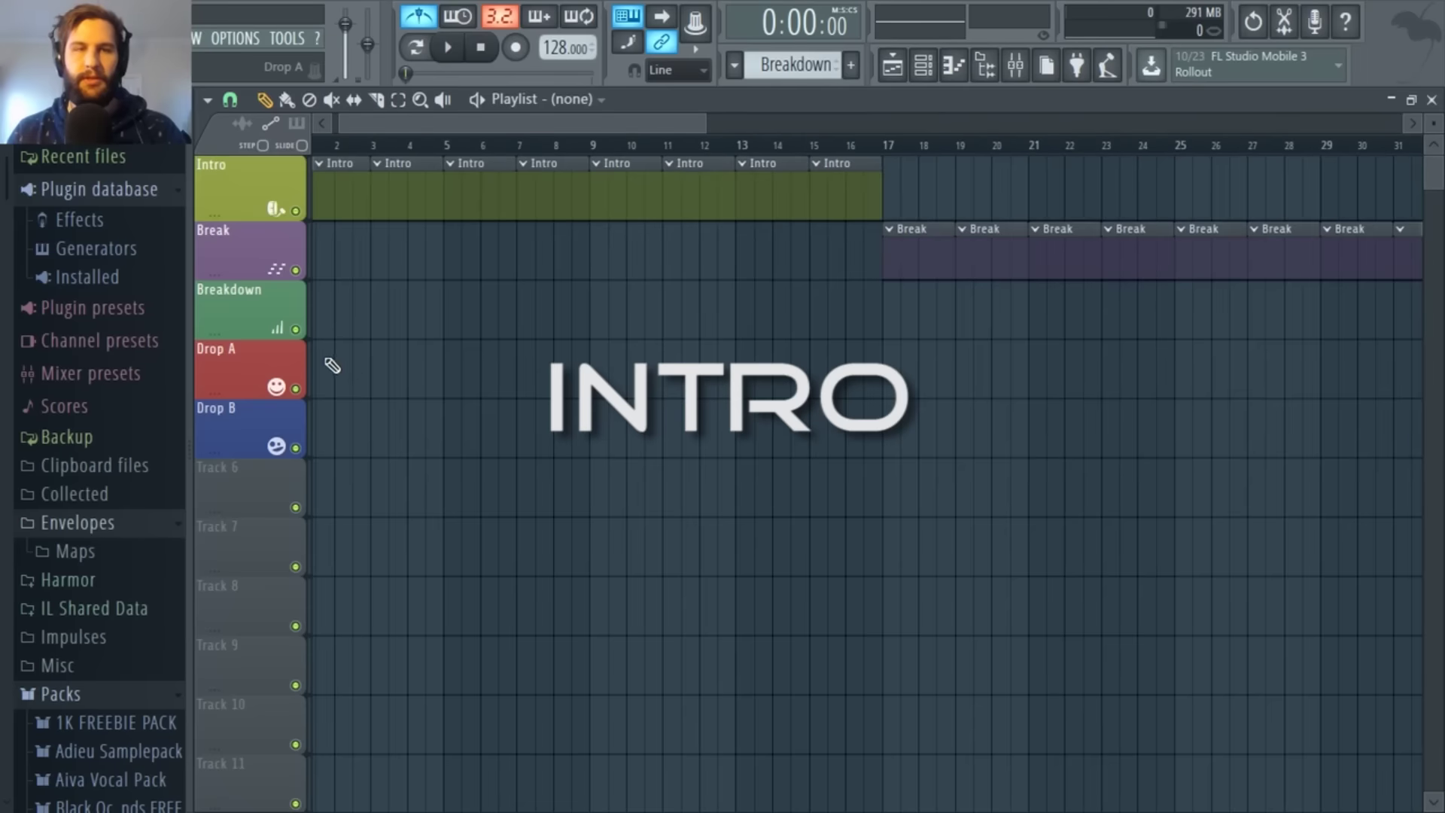
pyautogui.moveTo(441, 124); pyautogui.dragTo(377, 125)
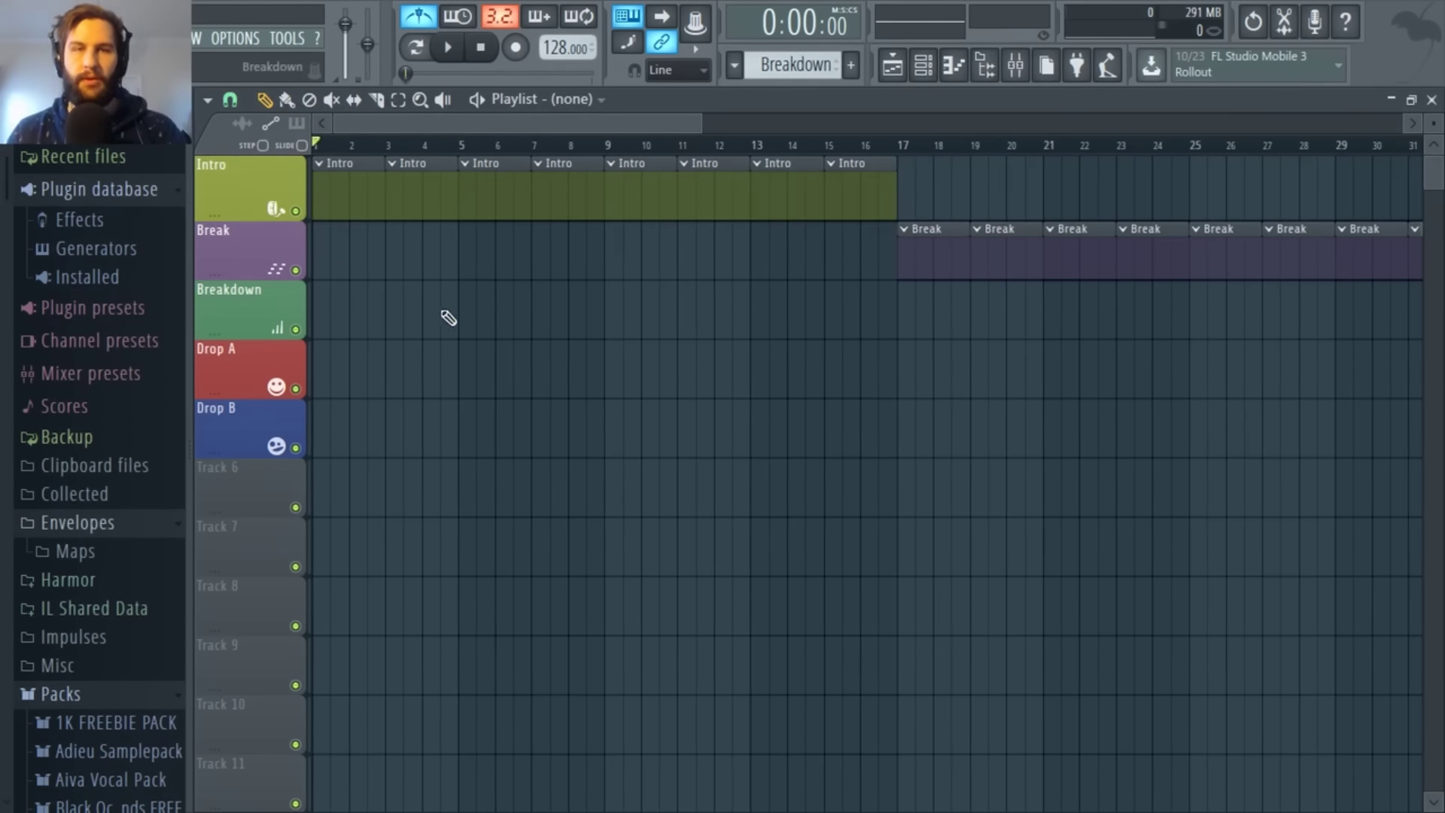
pyautogui.scroll(-3, 574, 319)
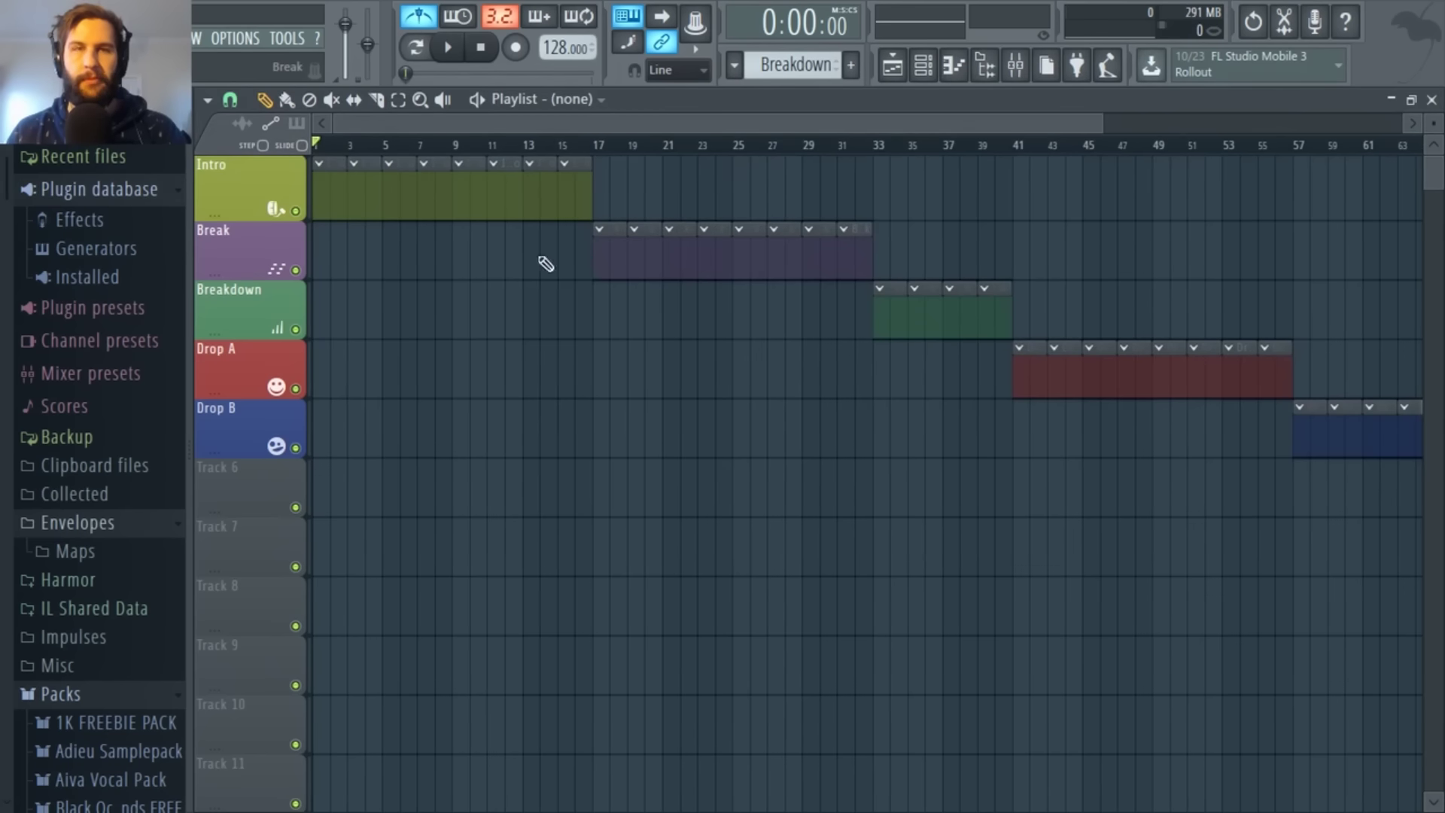
pyautogui.scroll(-2, 655, 316)
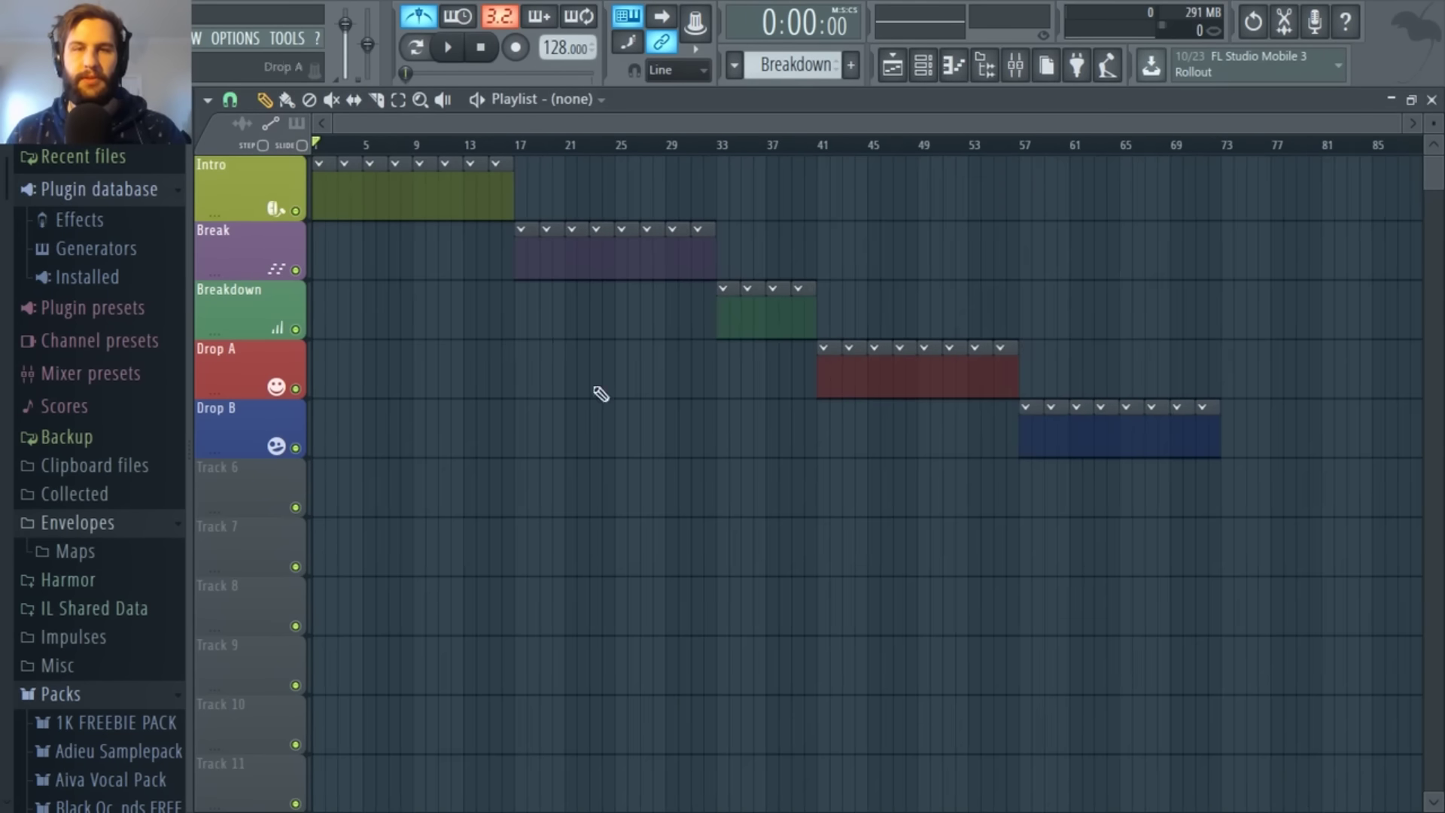
pyautogui.scroll(4, 428, 329)
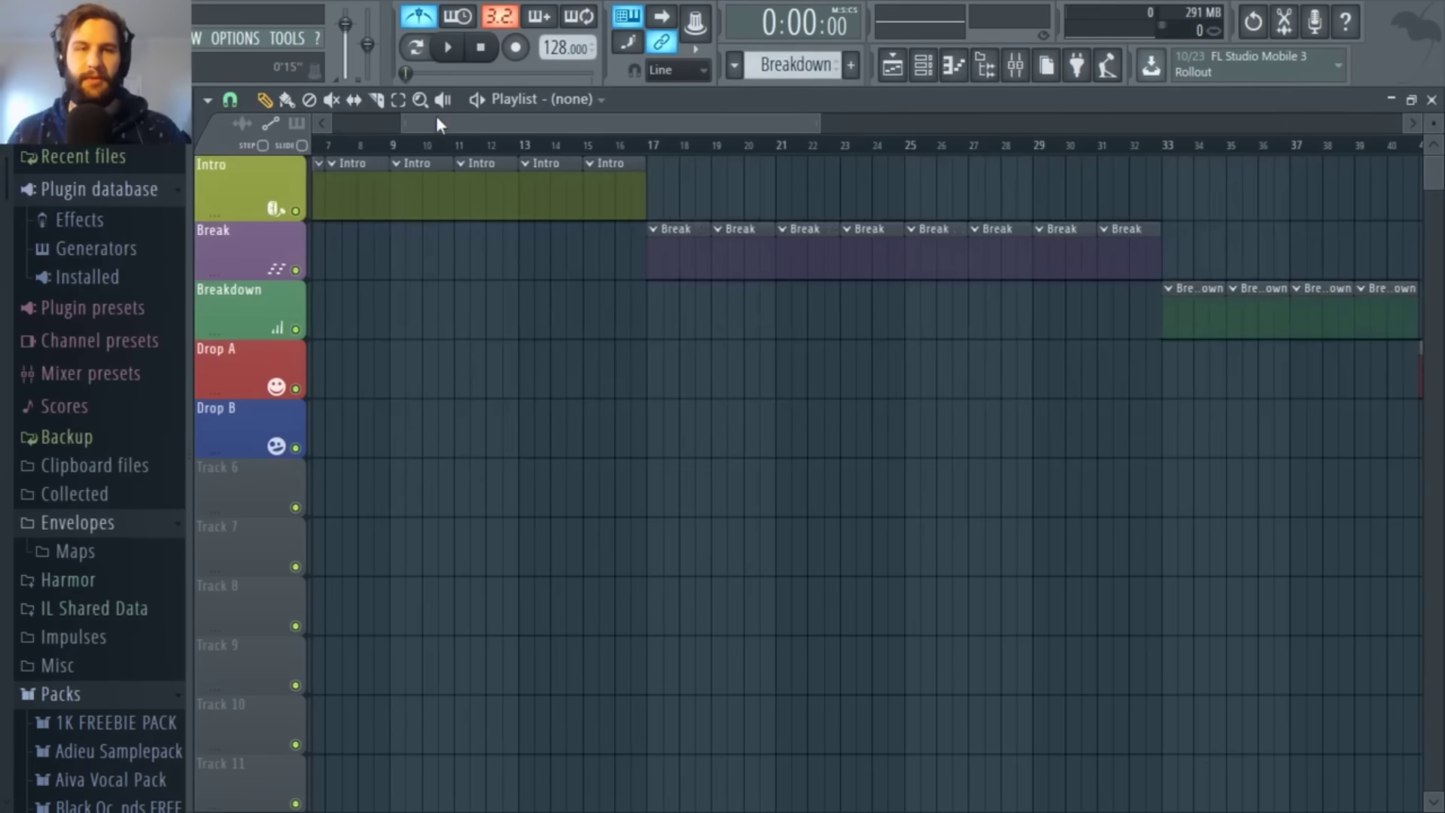
pyautogui.moveTo(440, 124); pyautogui.dragTo(370, 125)
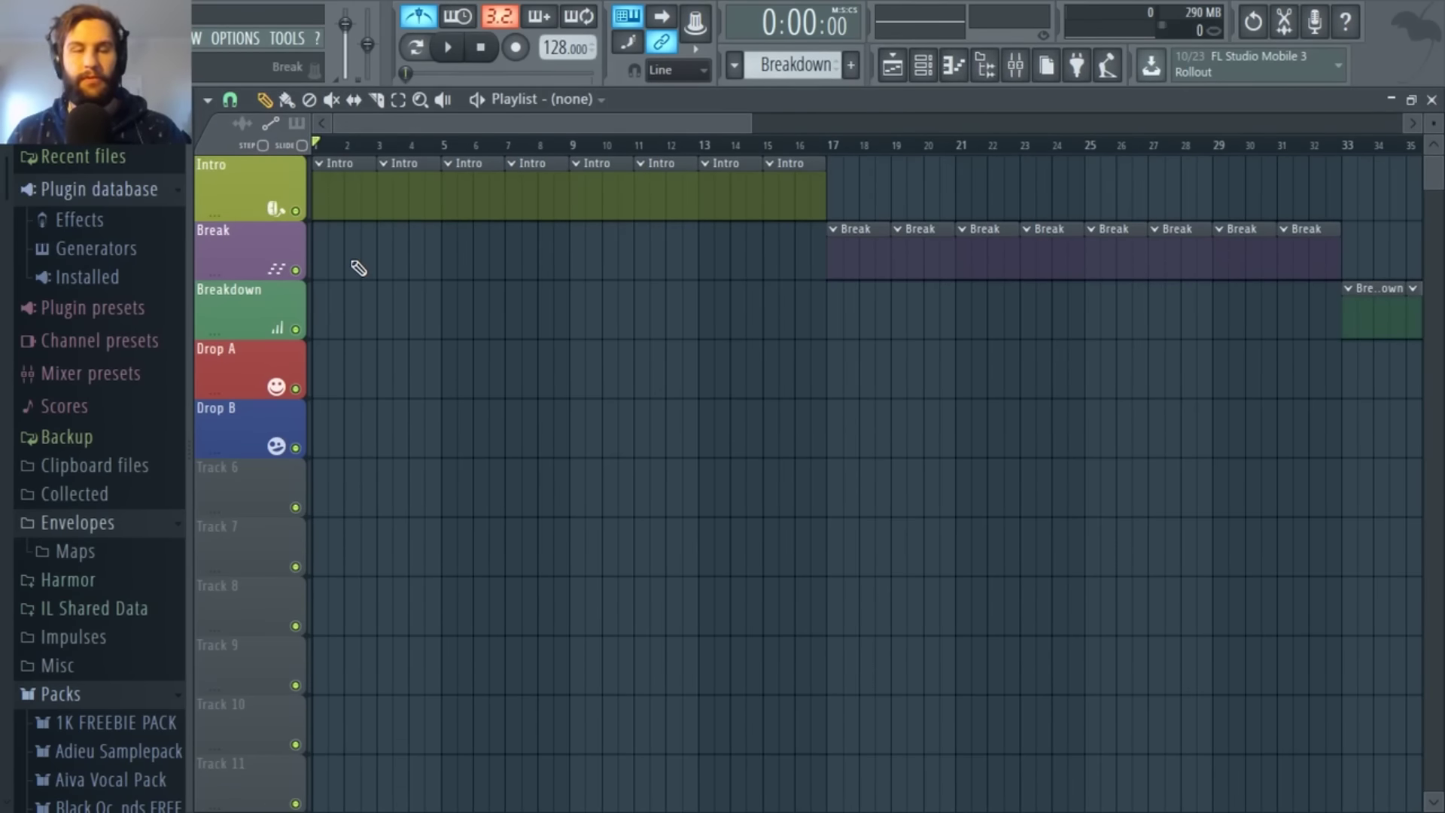
pyautogui.scroll(-3, 354, 293)
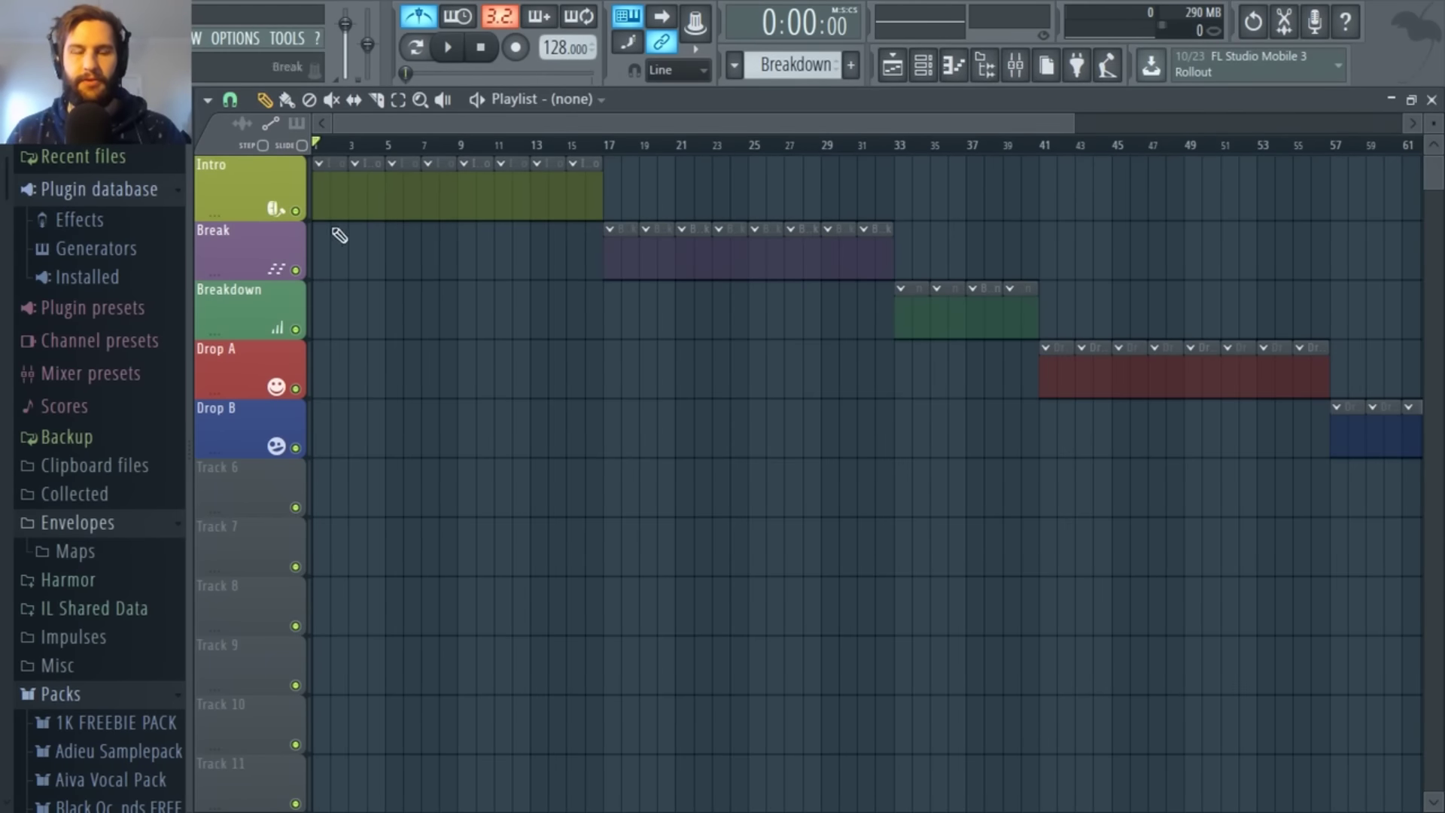
pyautogui.scroll(2, 358, 163)
pyautogui.moveTo(686, 147); pyautogui.dragTo(719, 156)
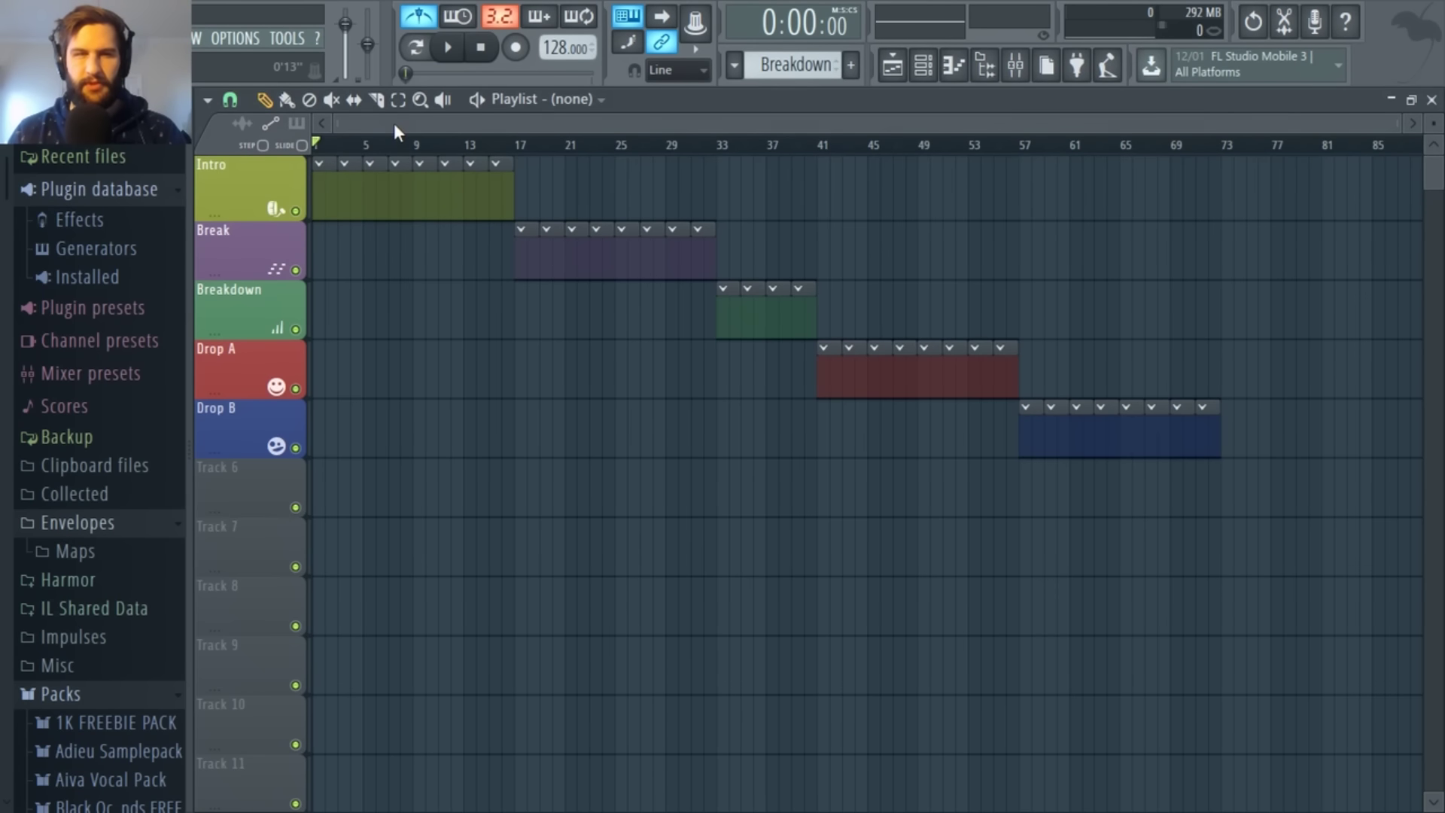
# Step: Examine the Intro section's pattern clips from bar 1 to bar 17 in the playlist
pyautogui.scroll(6, 305, 298)
pyautogui.scroll(-5, 317, 297)
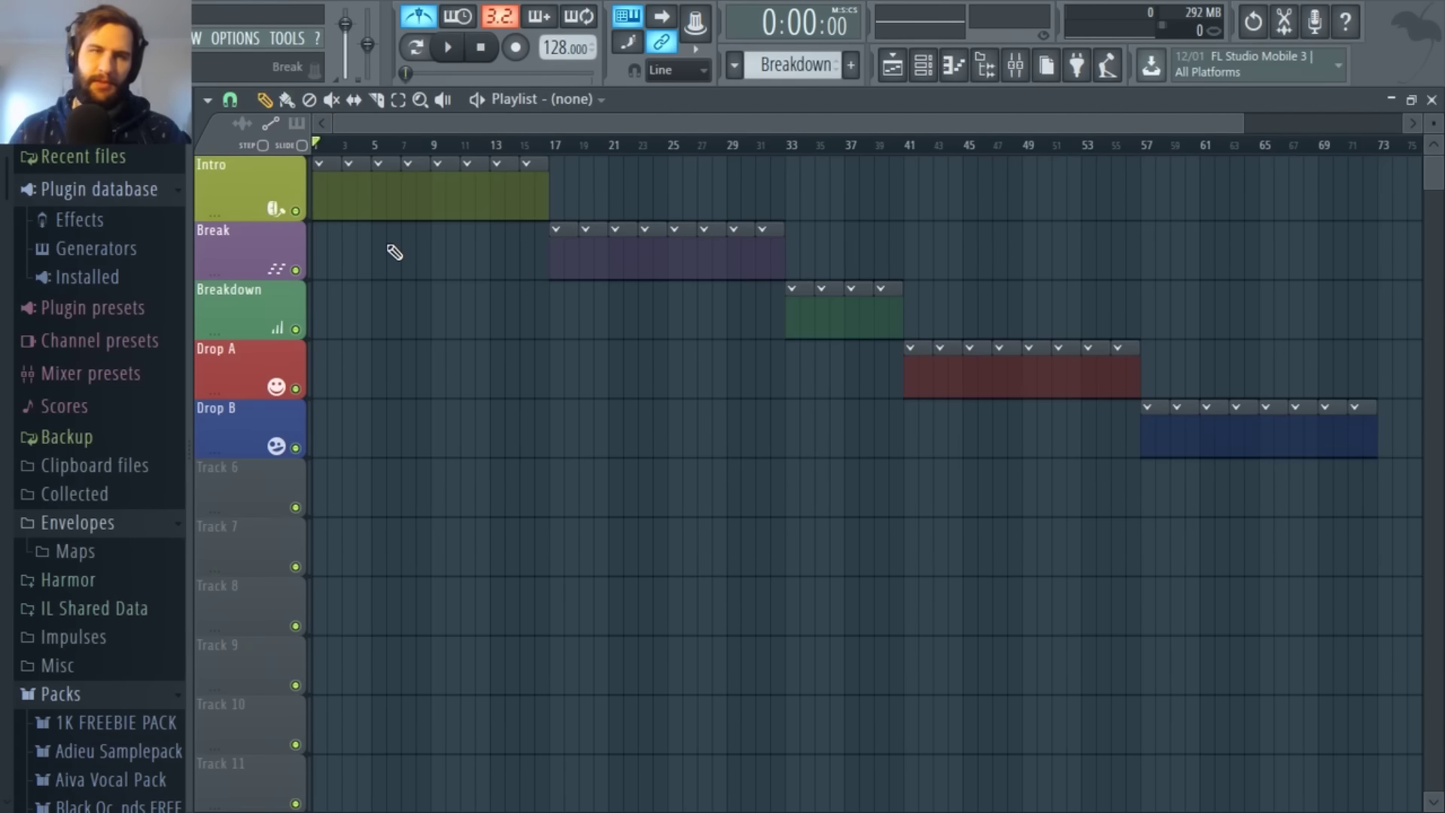
pyautogui.scroll(2, 399, 166)
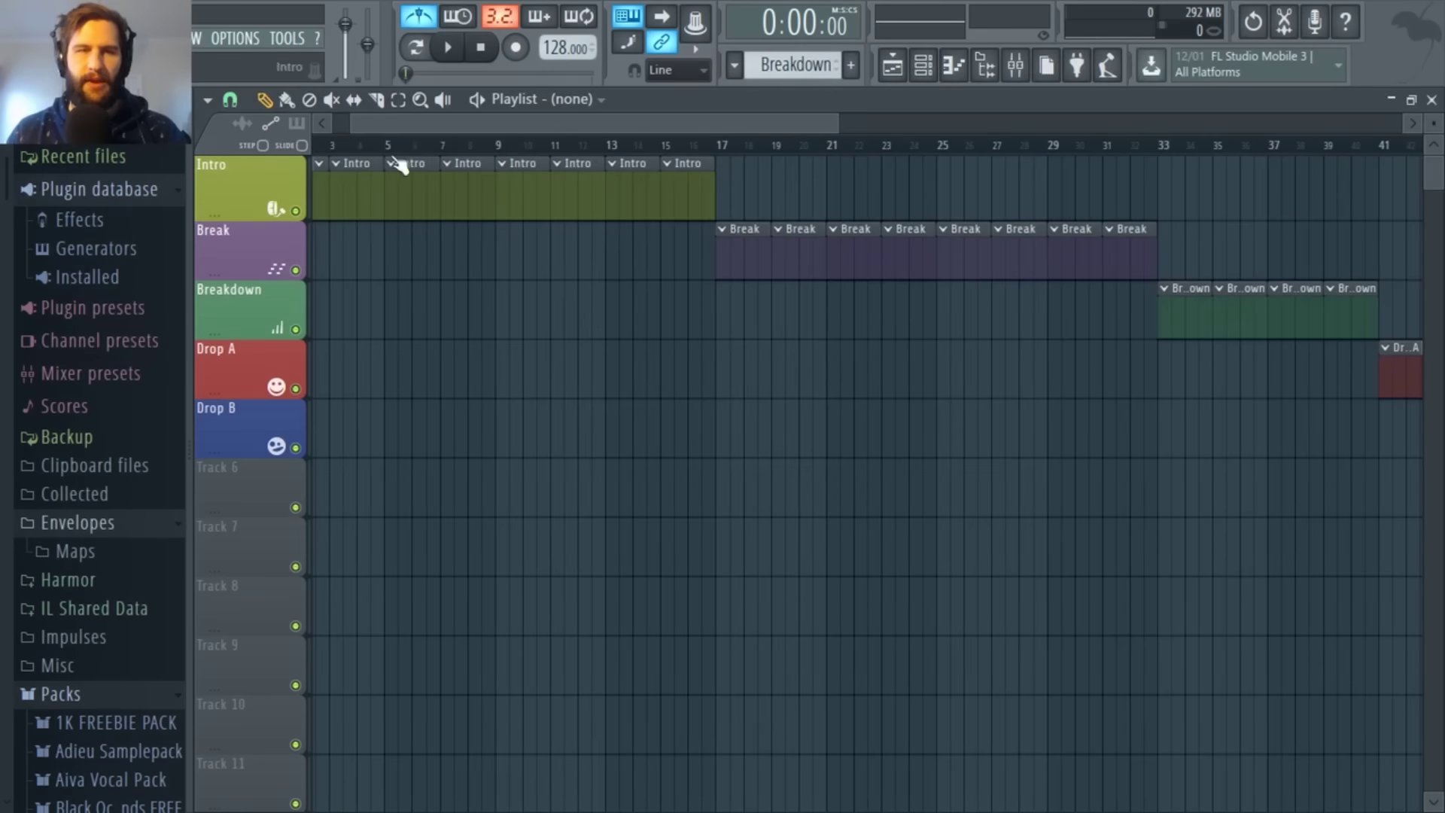
pyautogui.moveTo(355, 123); pyautogui.dragTo(332, 124)
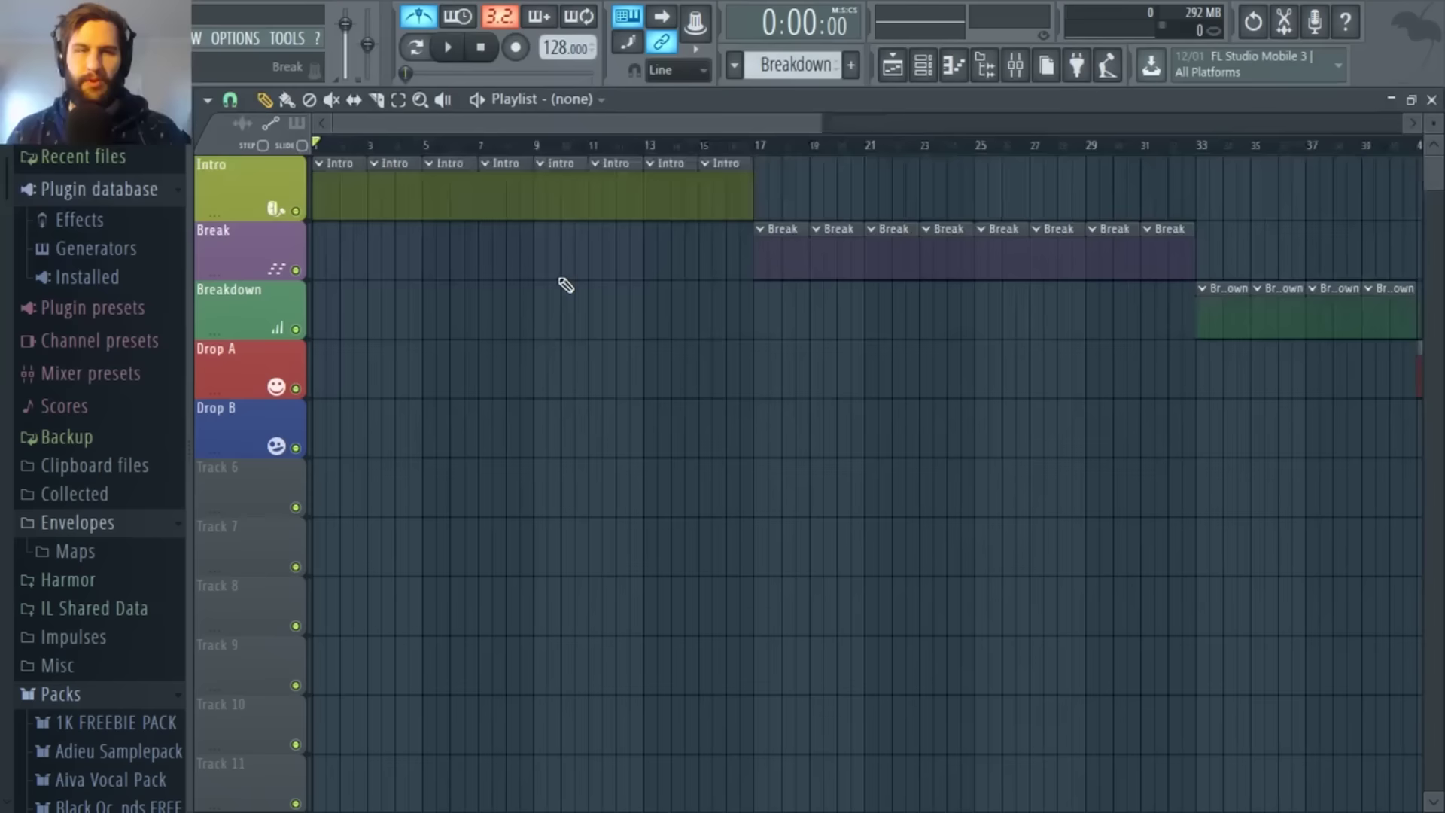
pyautogui.scroll(-1, 566, 284)
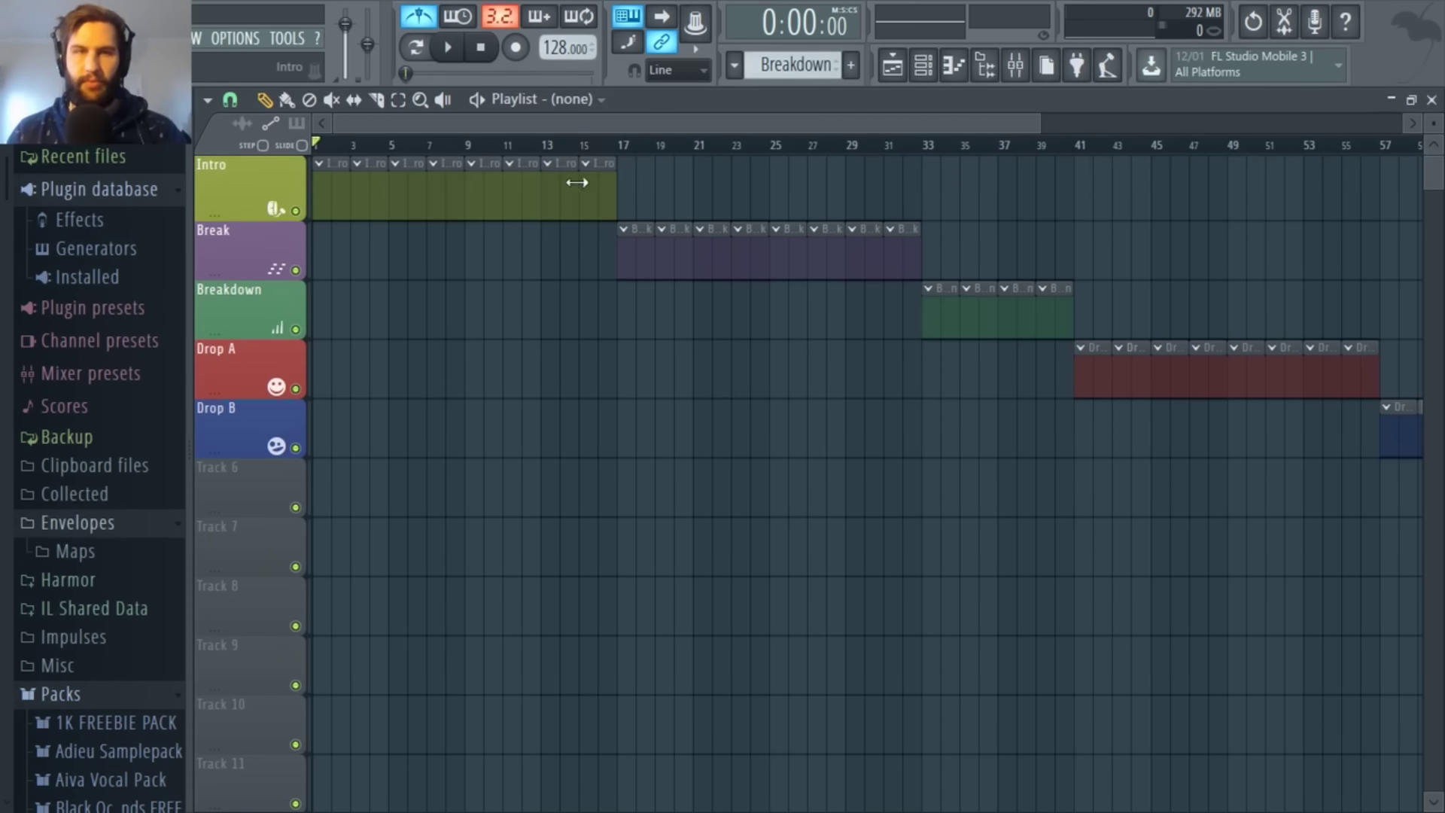
pyautogui.scroll(-2, 559, 274)
pyautogui.scroll(3, 506, 249)
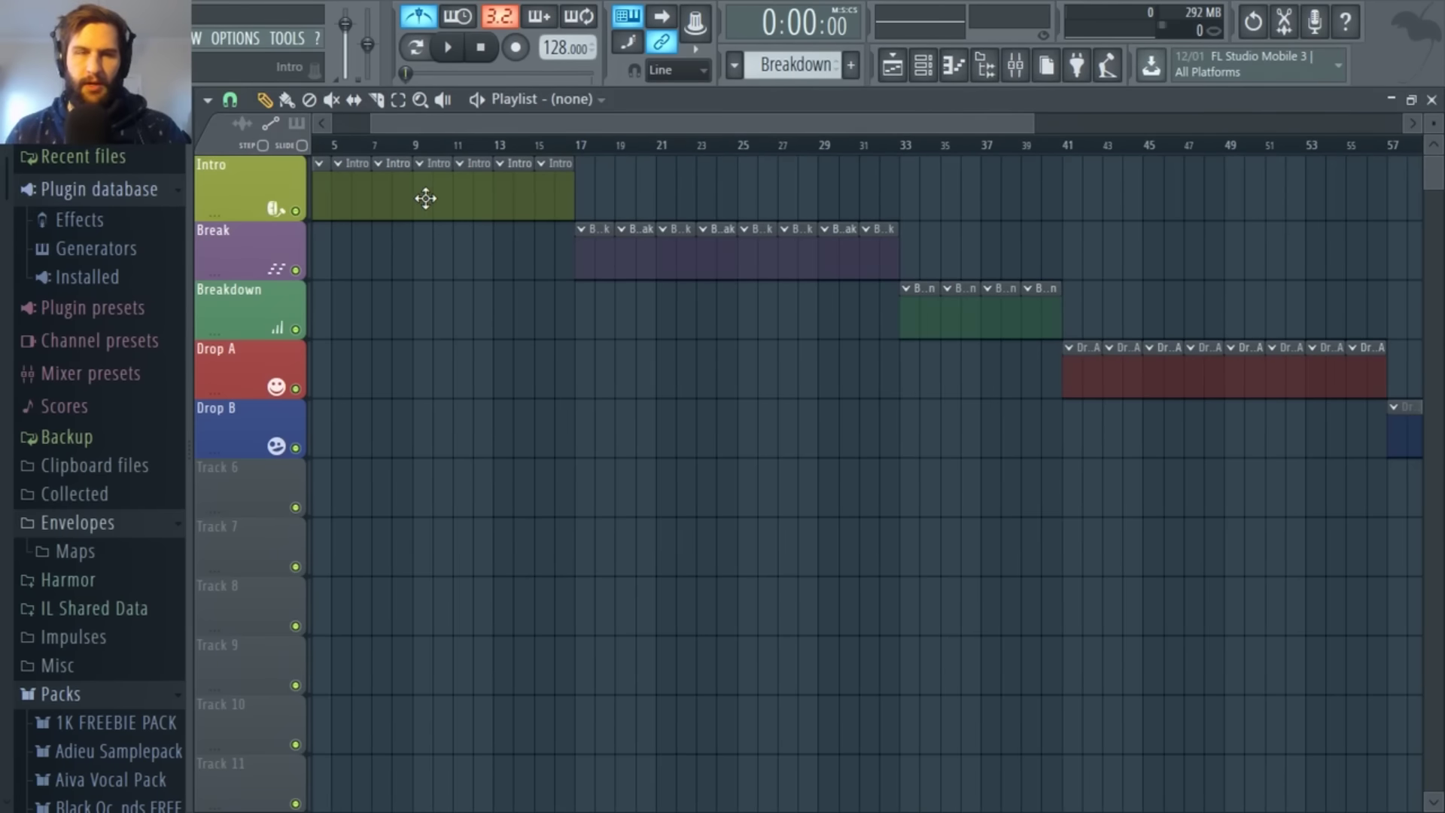
pyautogui.moveTo(402, 129); pyautogui.dragTo(393, 133)
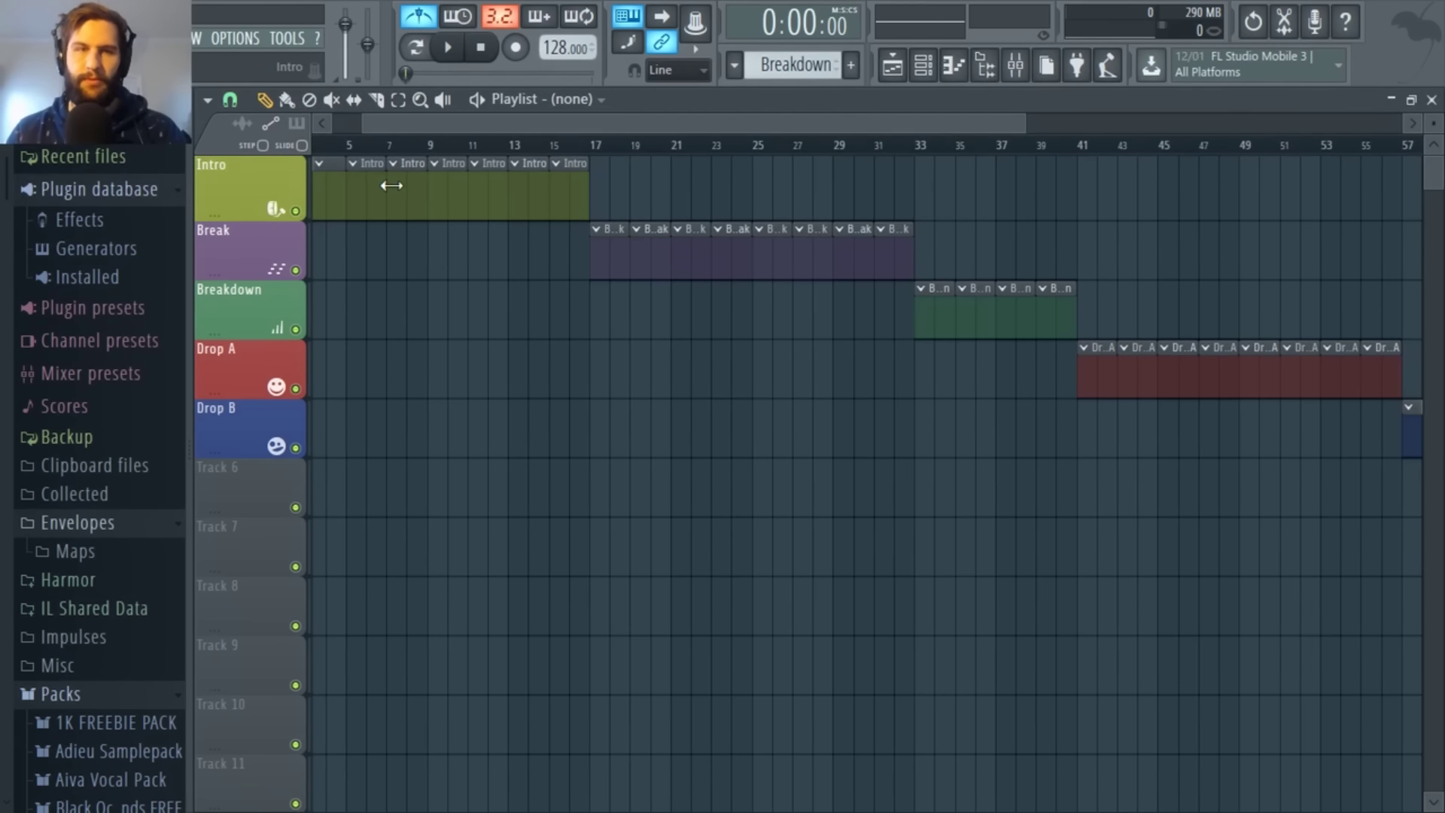
pyautogui.keyDown('ctrl'); pyautogui.scroll(-2, 391, 185); pyautogui.keyUp('ctrl')
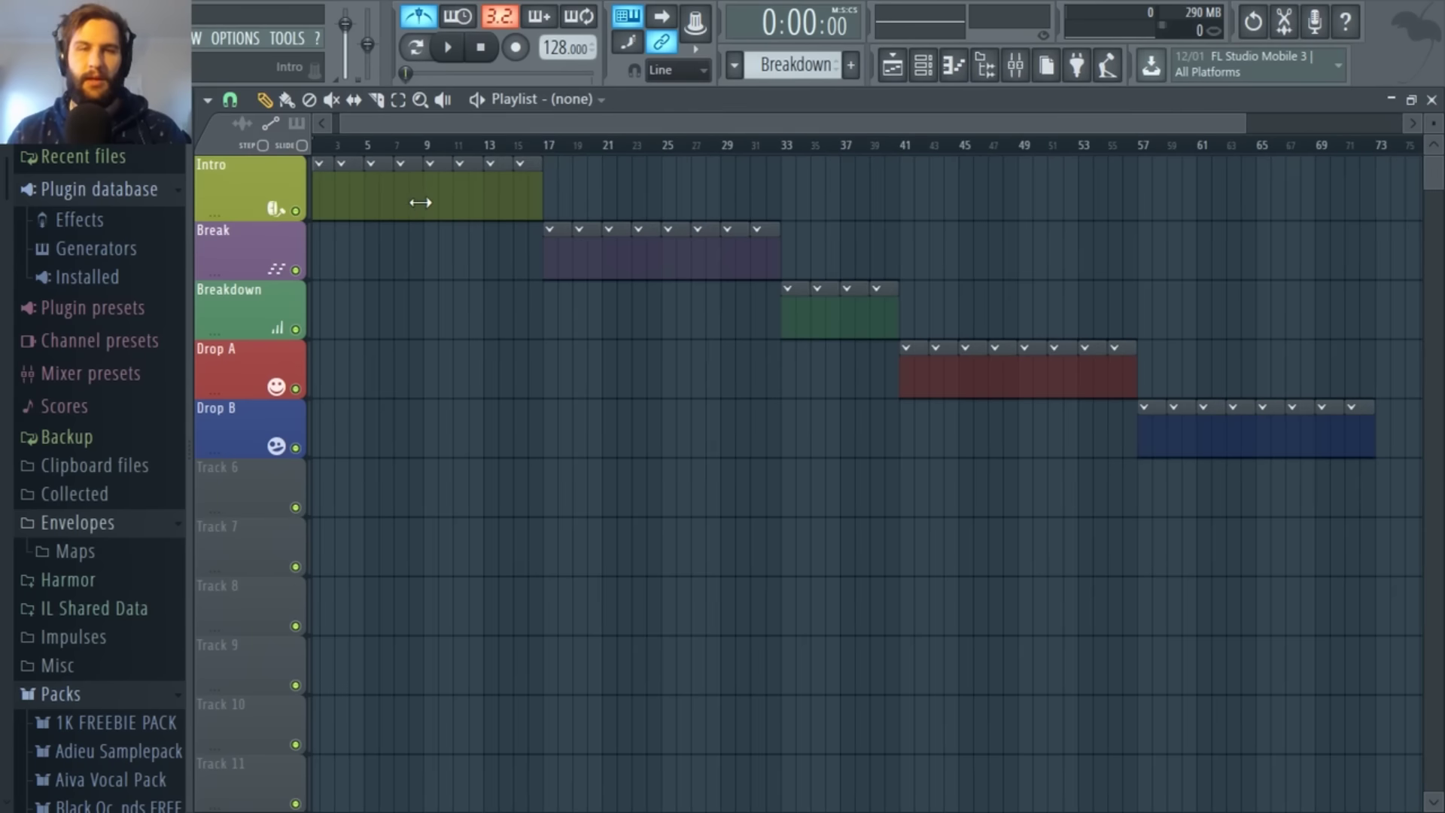
pyautogui.keyDown('ctrl'); pyautogui.scroll(-1, 484, 188); pyautogui.keyUp('ctrl')
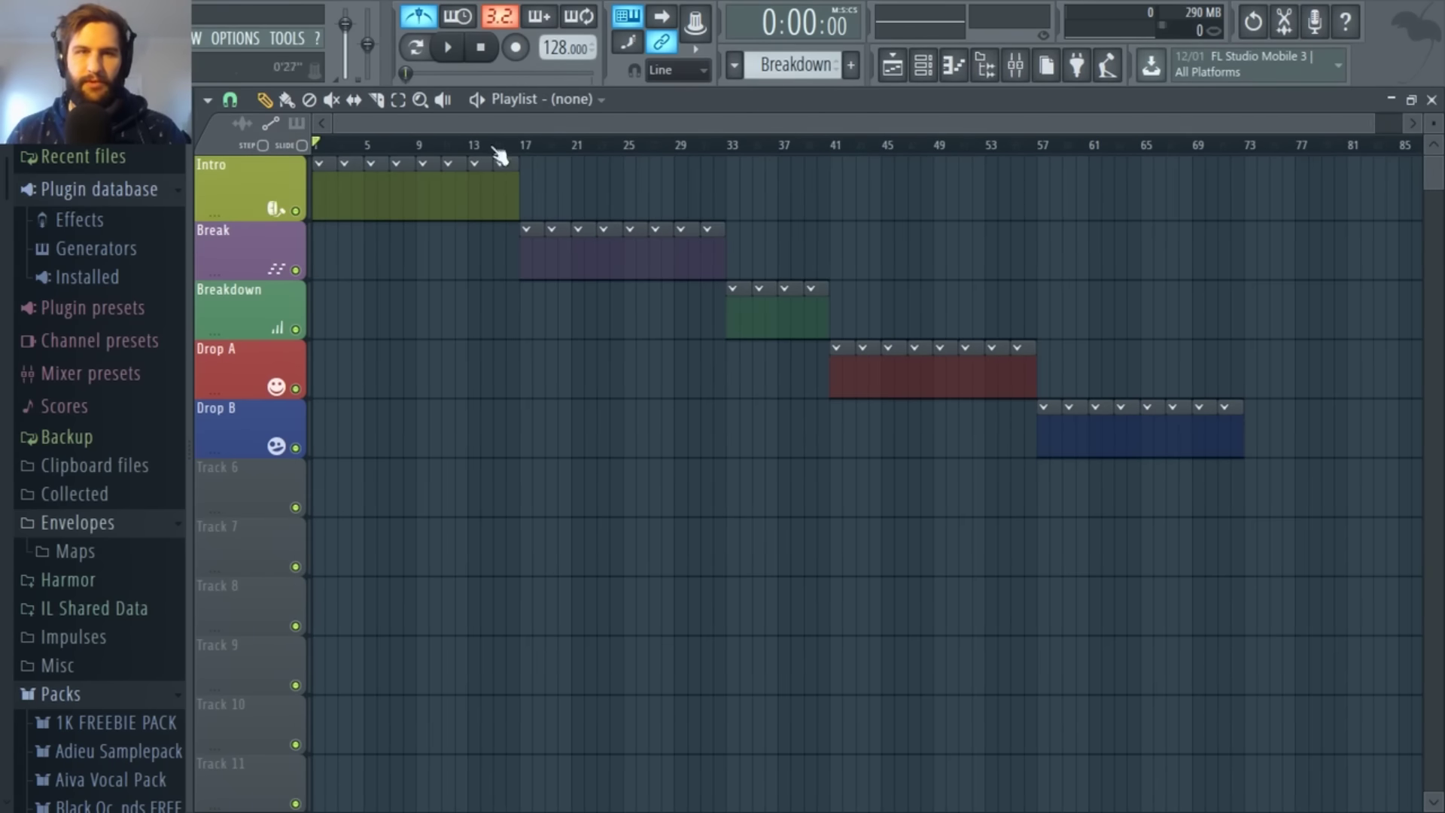
pyautogui.moveTo(531, 130); pyautogui.dragTo(566, 125)
pyautogui.moveTo(418, 128); pyautogui.dragTo(381, 125)
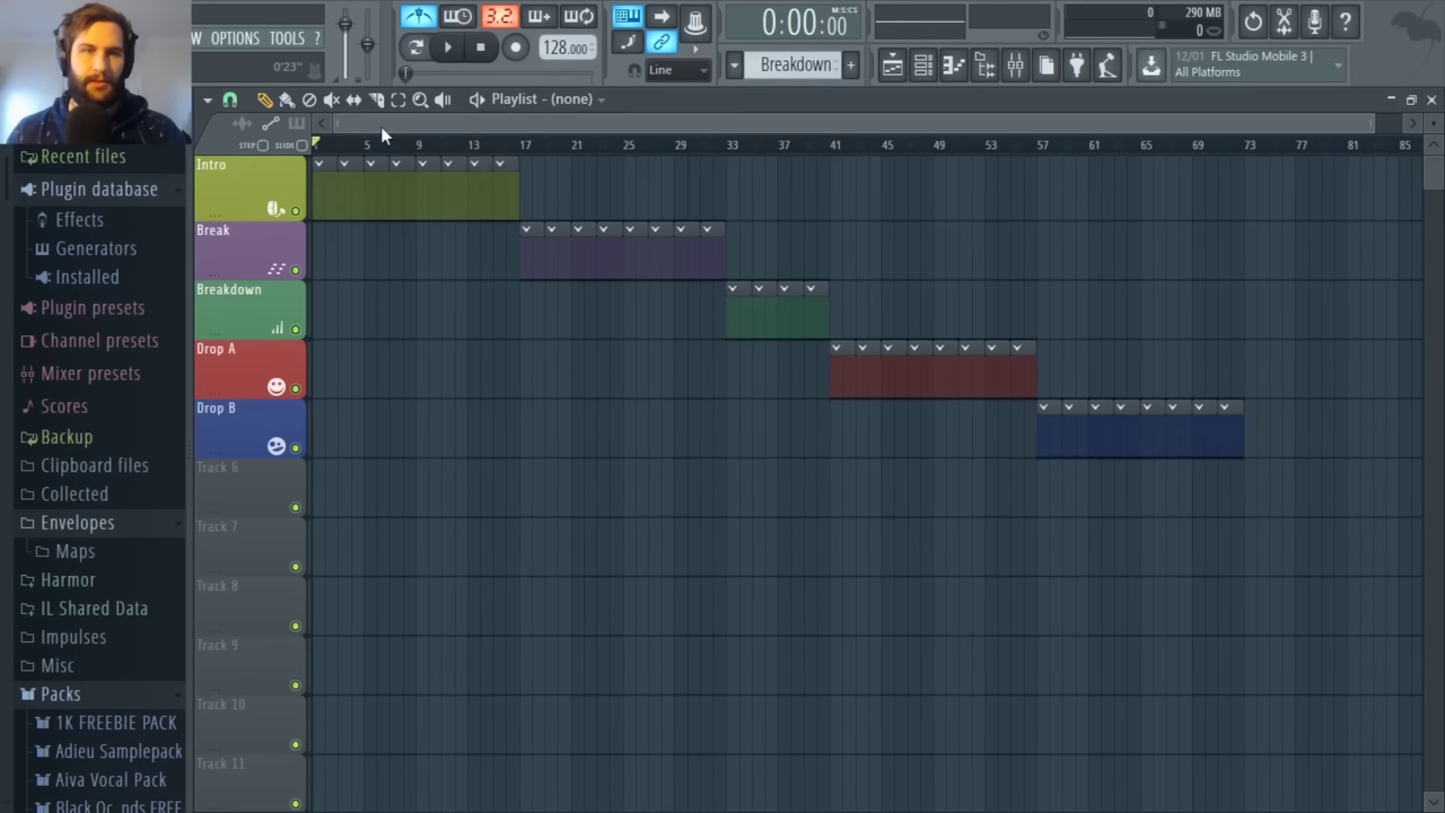
# Step: Examine the Break section's pattern clips between bars 17 and 33 and how they sit between Intro and Breakdown
pyautogui.keyDown('ctrl'); pyautogui.scroll(-2, 548, 226); pyautogui.keyUp('ctrl')
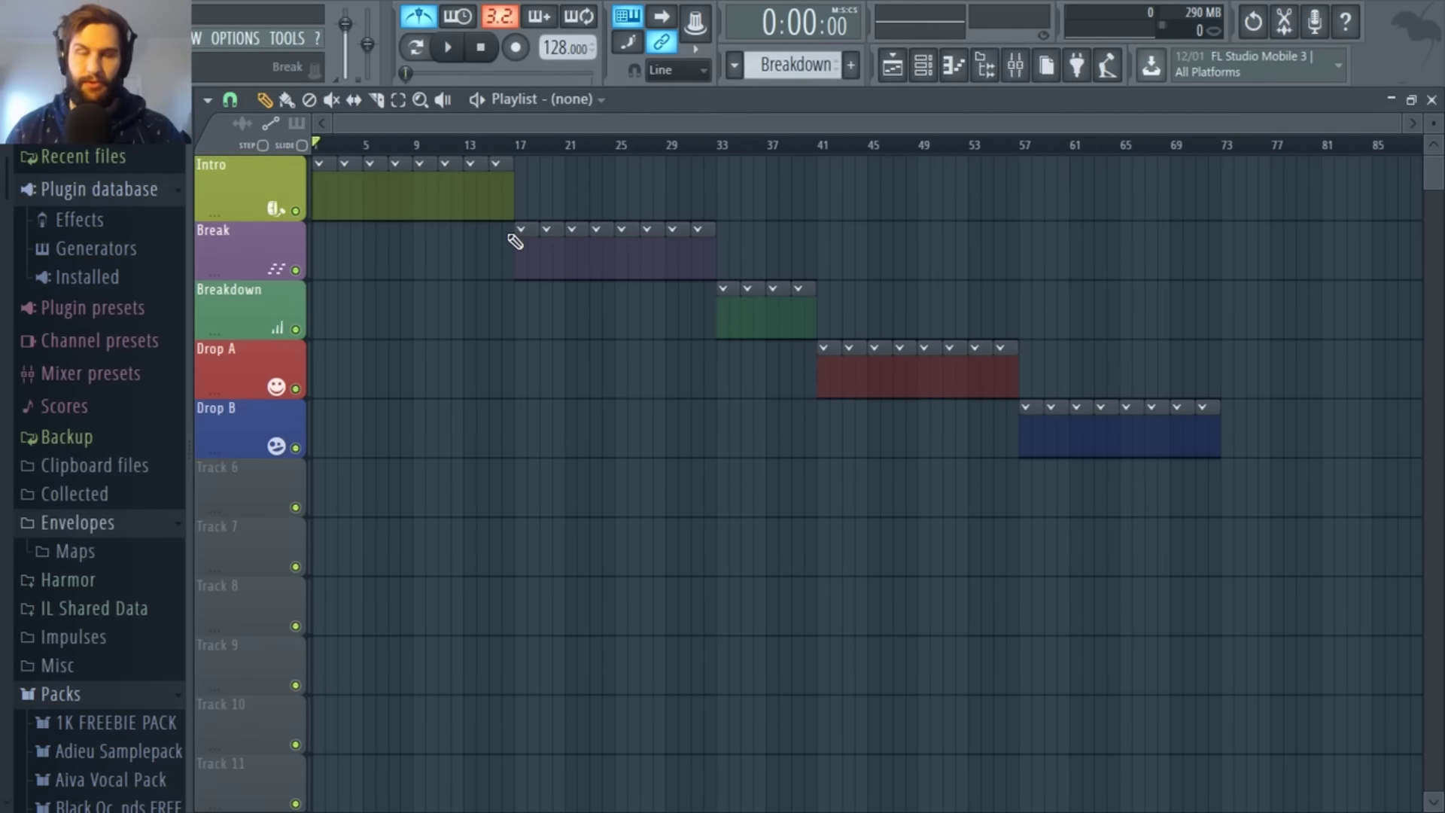
pyautogui.keyDown('ctrl'); pyautogui.scroll(2, 552, 222); pyautogui.keyUp('ctrl')
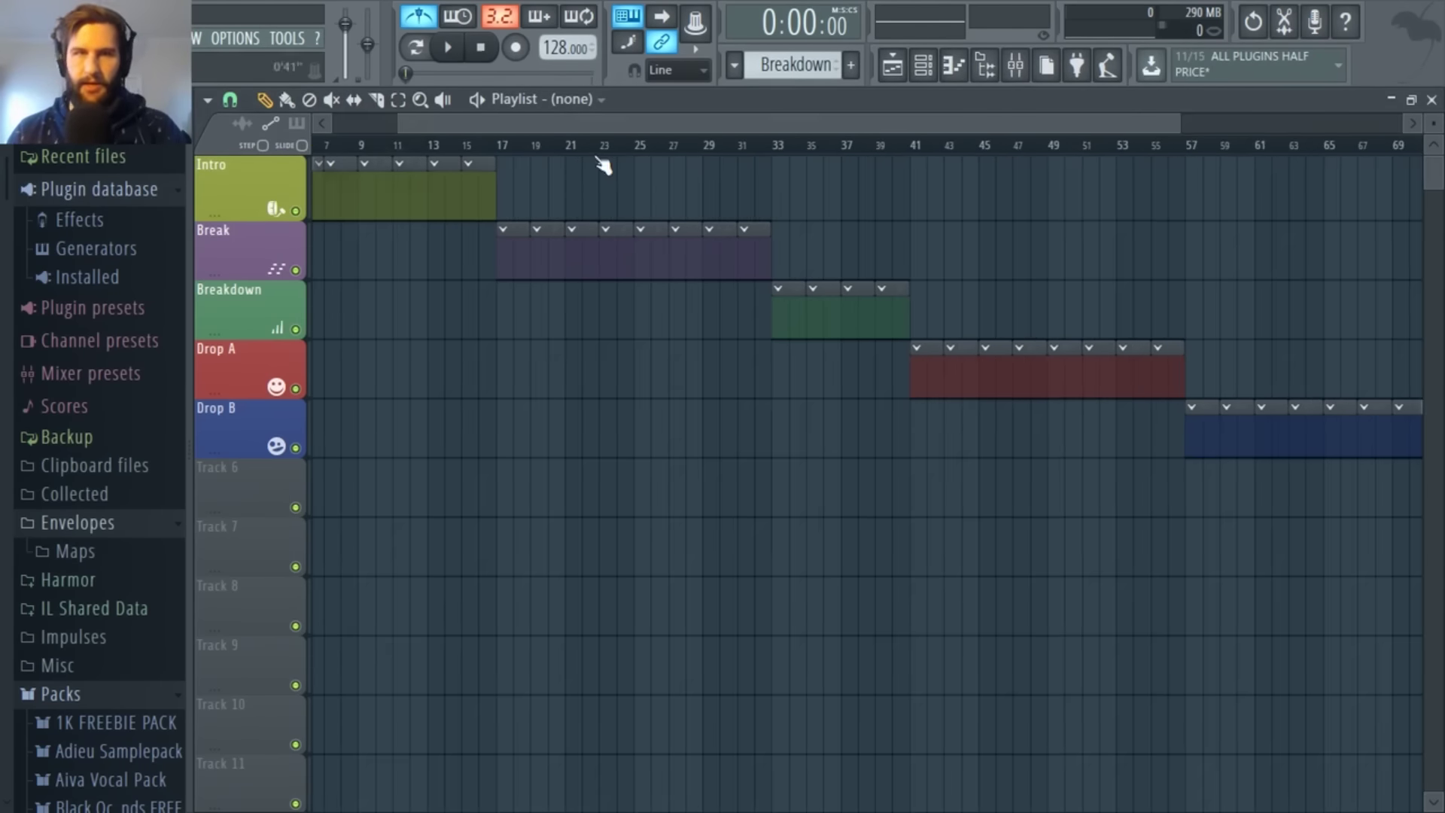
pyautogui.keyDown('ctrl'); pyautogui.scroll(2, 594, 170); pyautogui.keyUp('ctrl')
pyautogui.keyDown('ctrl'); pyautogui.scroll(-1, 555, 178); pyautogui.keyUp('ctrl')
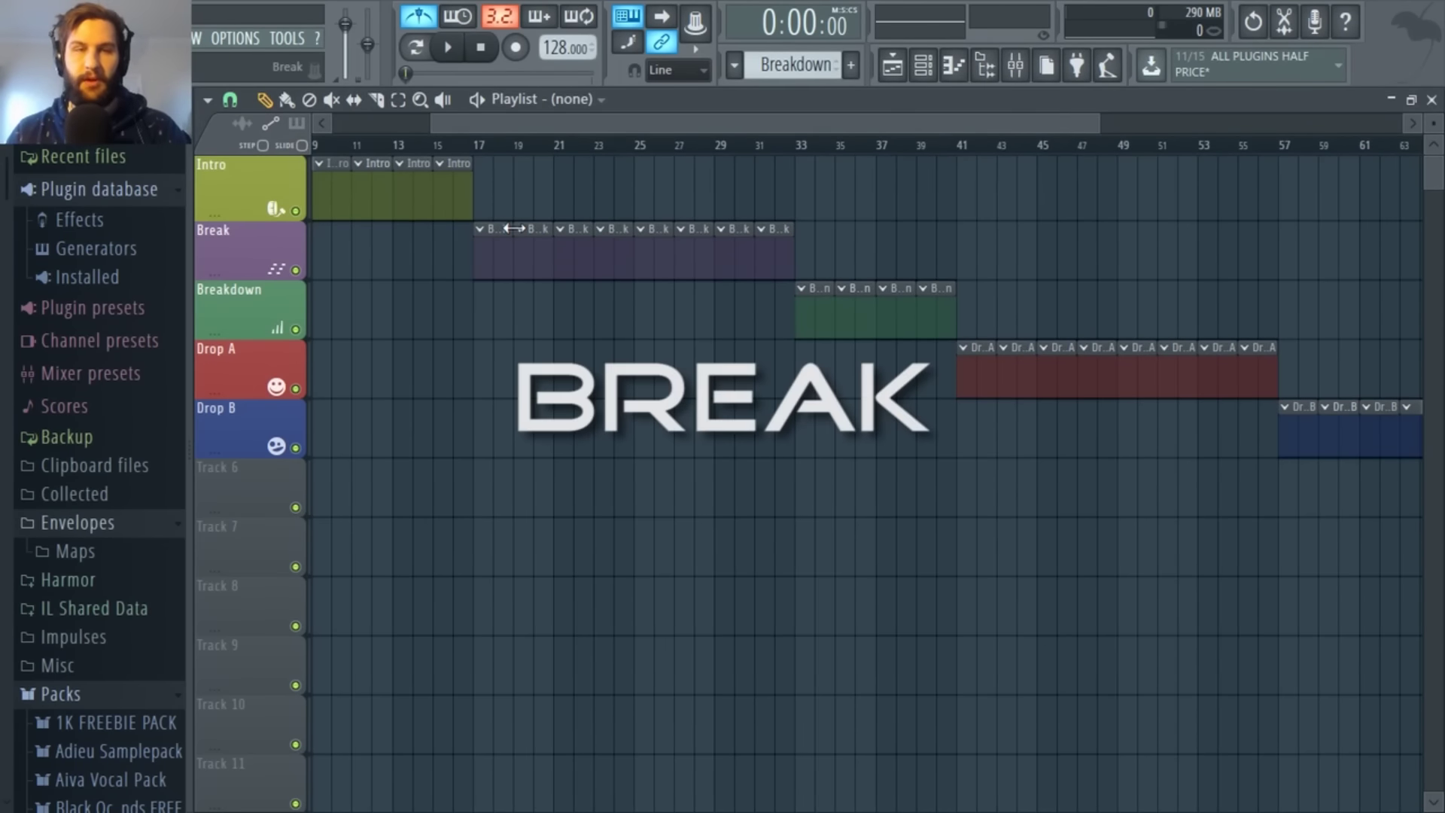
pyautogui.keyDown('ctrl'); pyautogui.scroll(1, 492, 271); pyautogui.keyUp('ctrl')
pyautogui.keyDown('ctrl'); pyautogui.scroll(2, 492, 271); pyautogui.keyUp('ctrl')
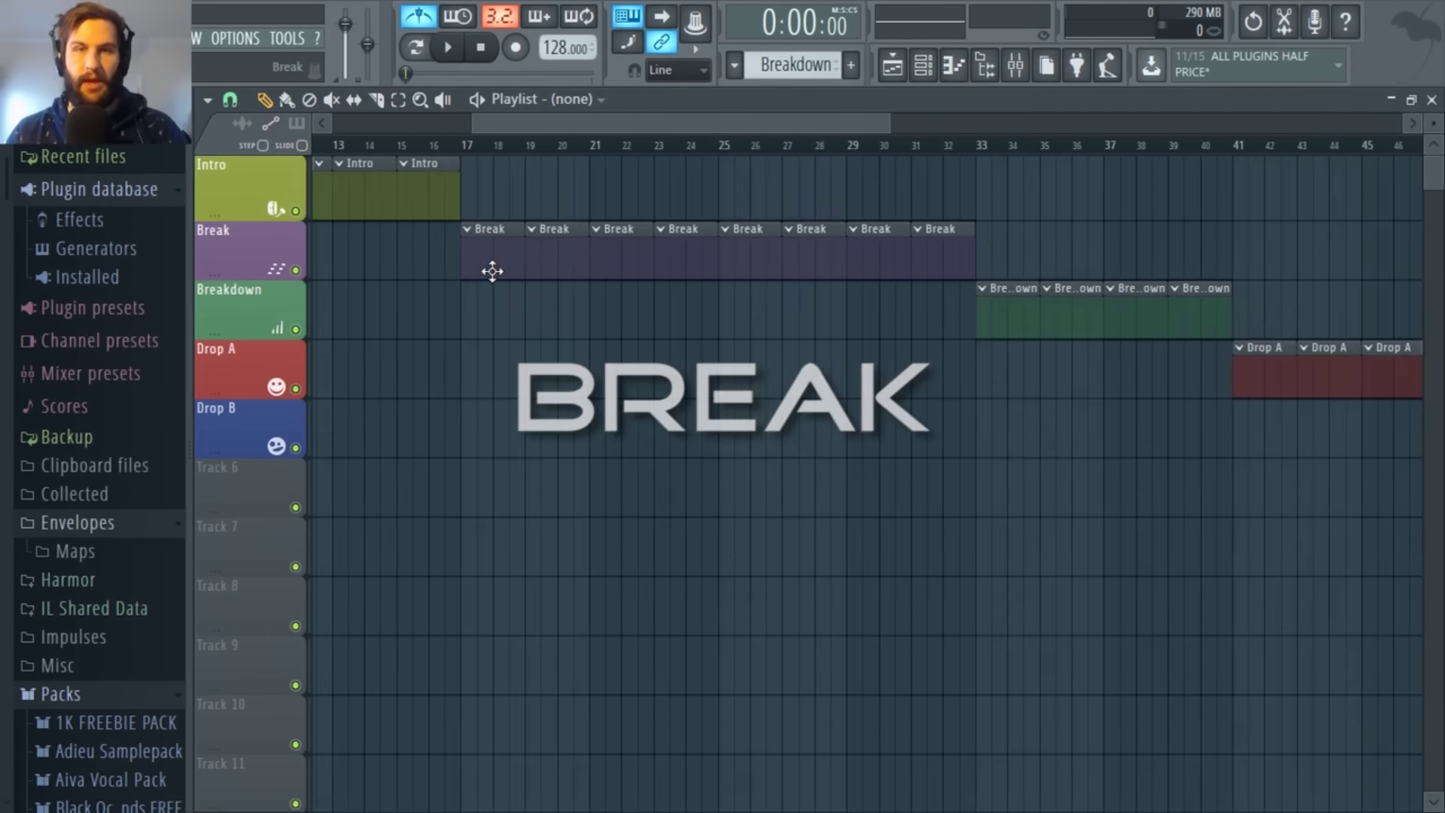
pyautogui.keyDown('ctrl'); pyautogui.scroll(-2, 493, 271); pyautogui.keyUp('ctrl')
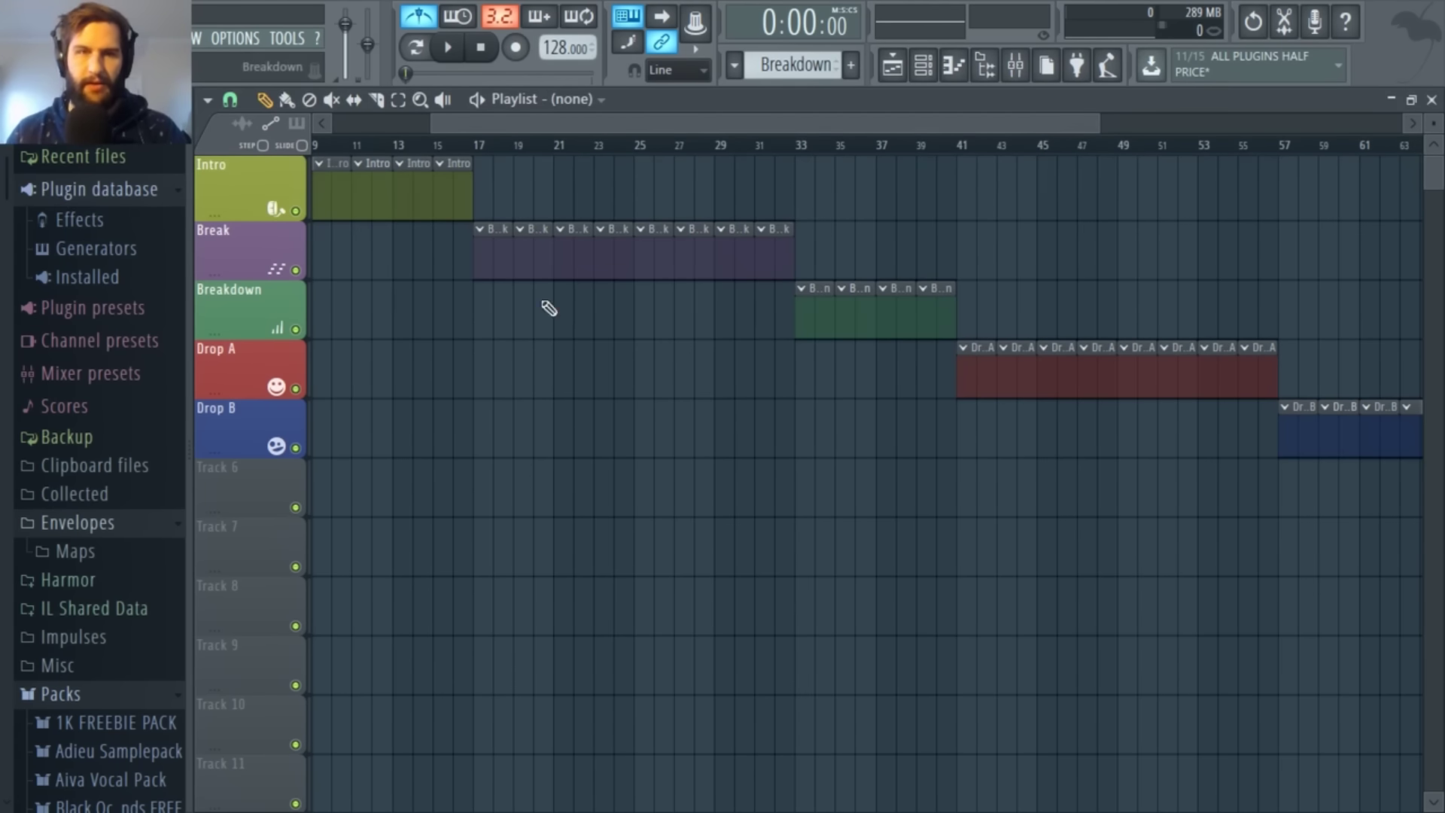
pyautogui.scroll(-1, 560, 325)
pyautogui.scroll(1, 560, 320)
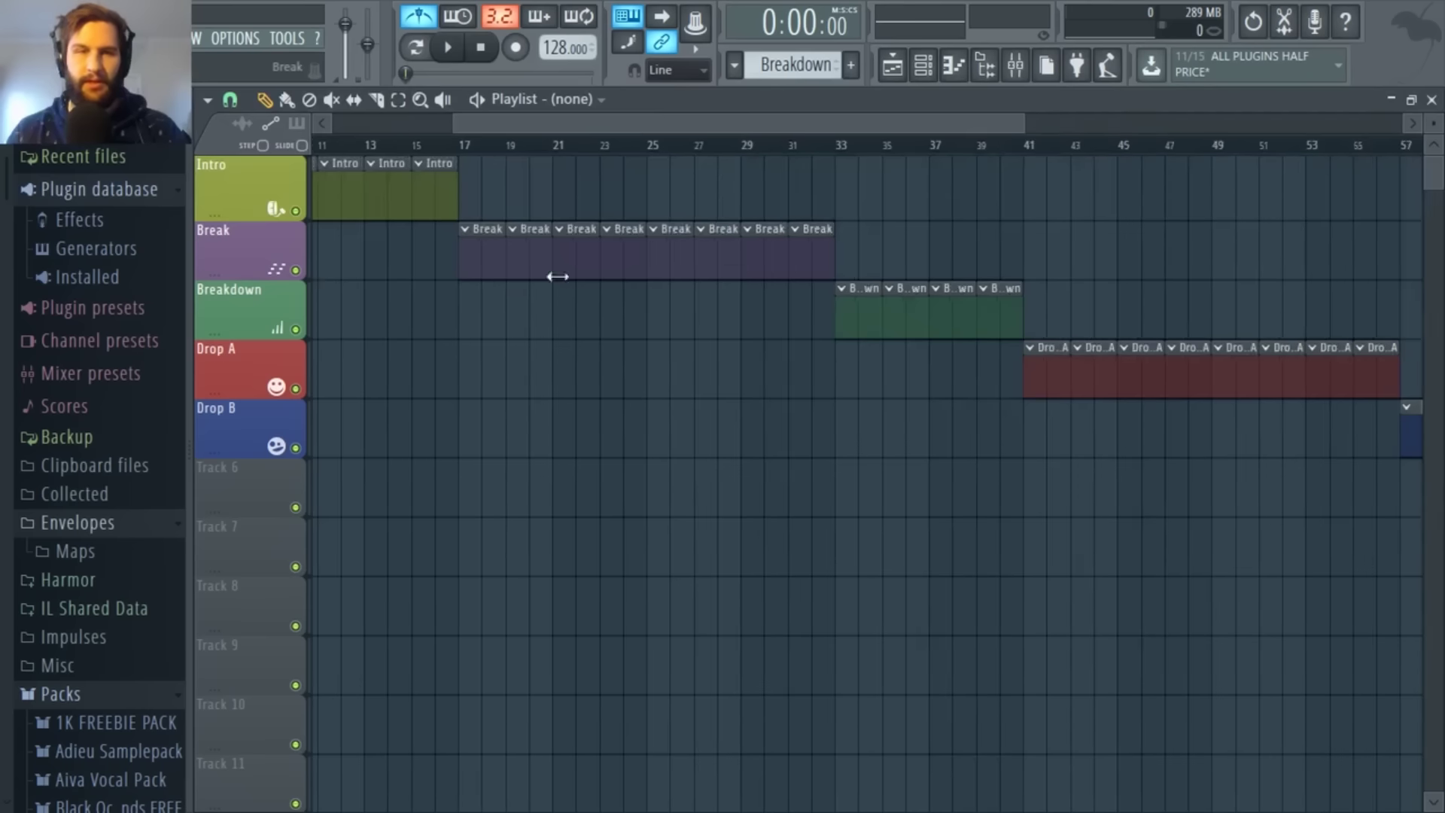
pyautogui.scroll(-1, 517, 326)
pyautogui.scroll(1, 594, 325)
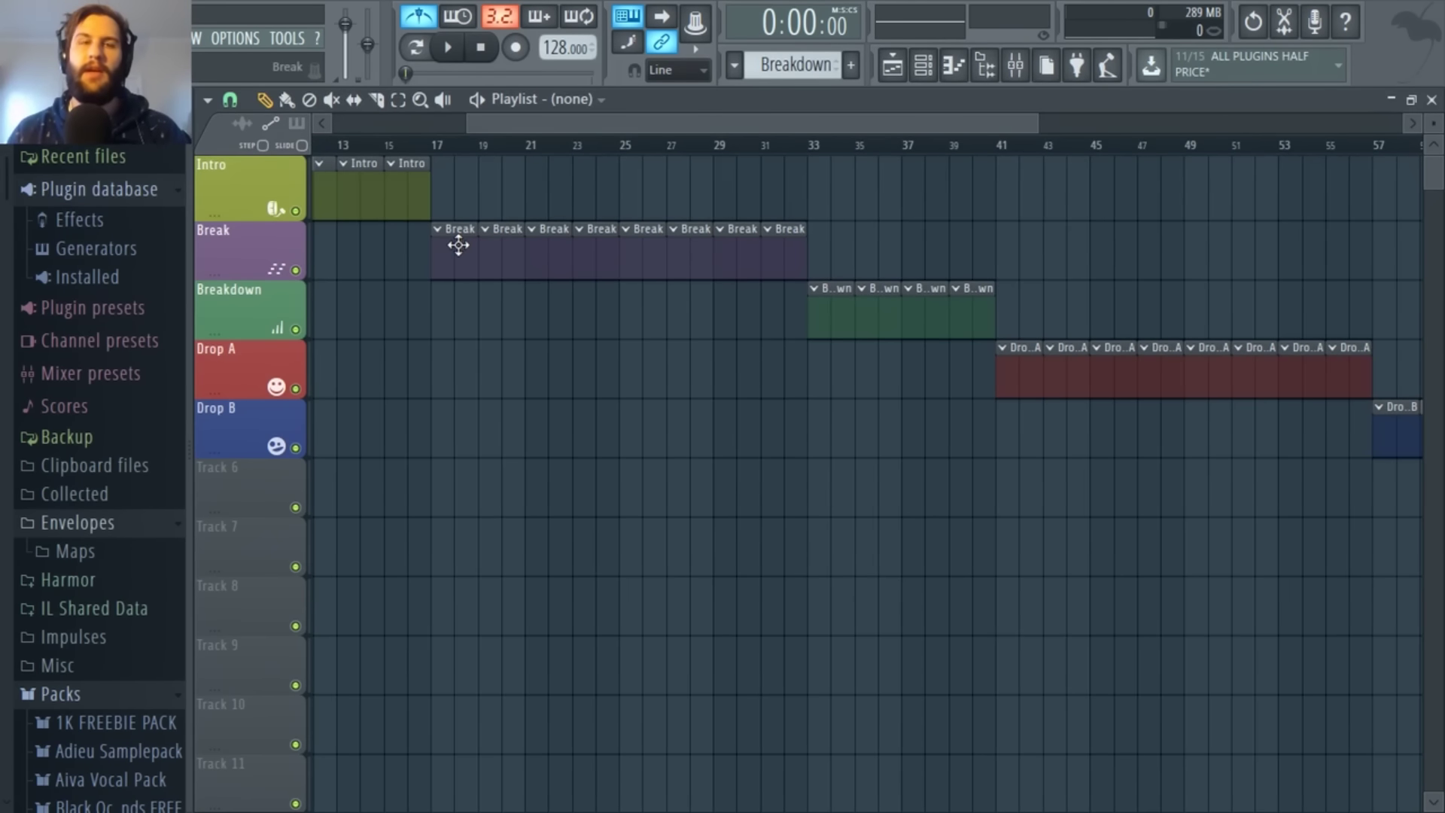
pyautogui.scroll(-3, 455, 271)
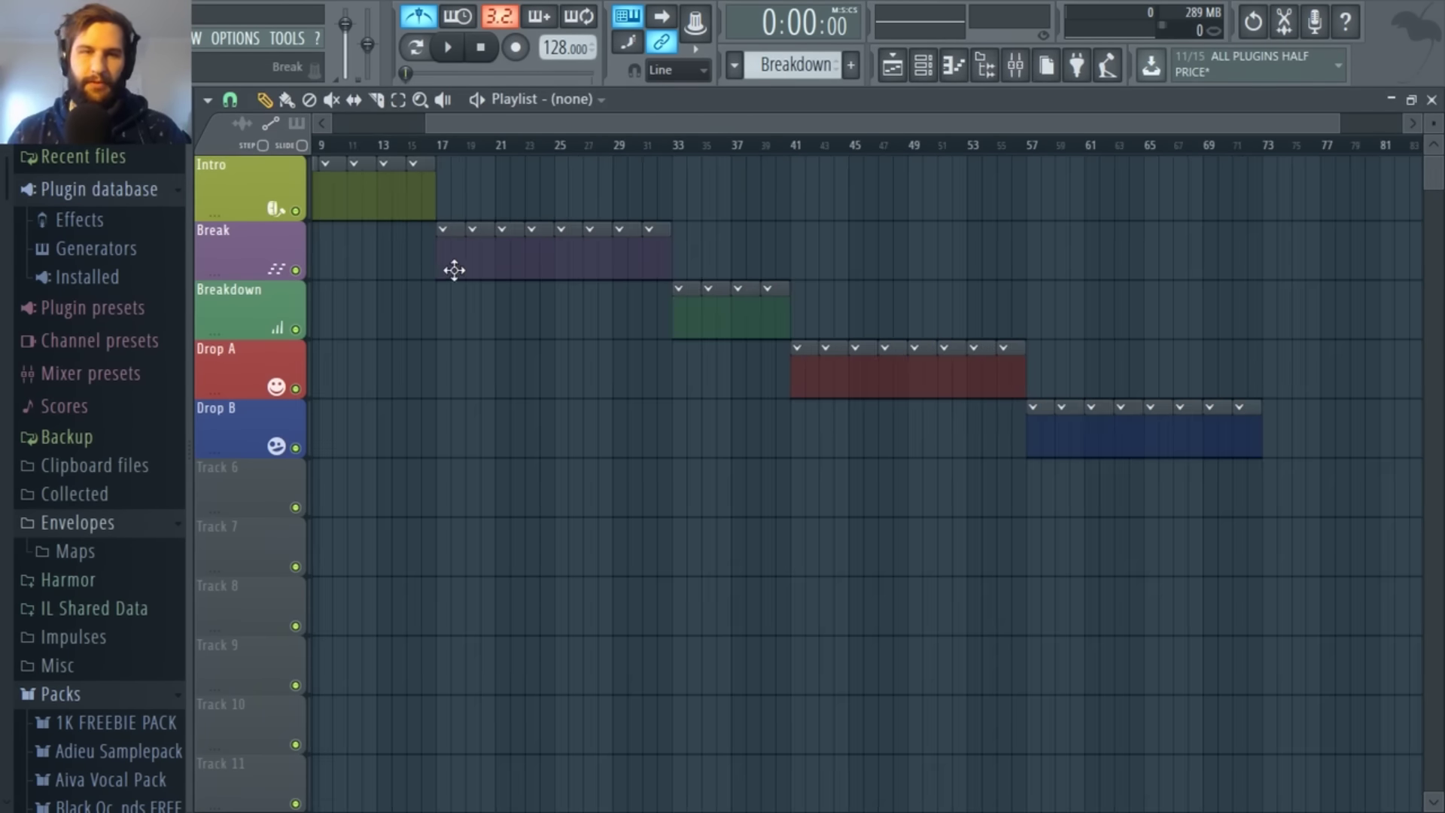
pyautogui.scroll(2, 538, 268)
pyautogui.moveTo(536, 124); pyautogui.dragTo(550, 125)
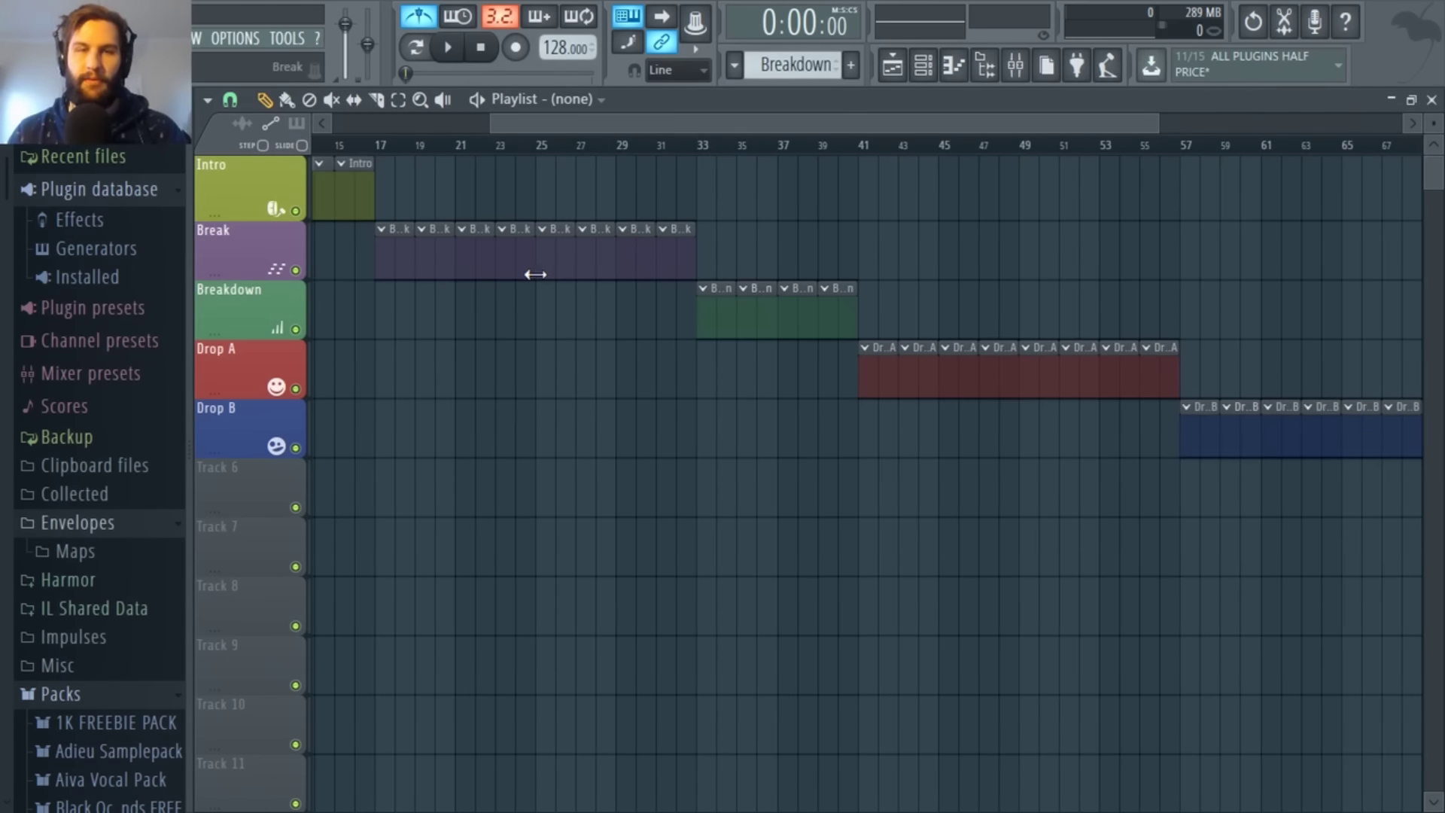
pyautogui.scroll(-1, 535, 274)
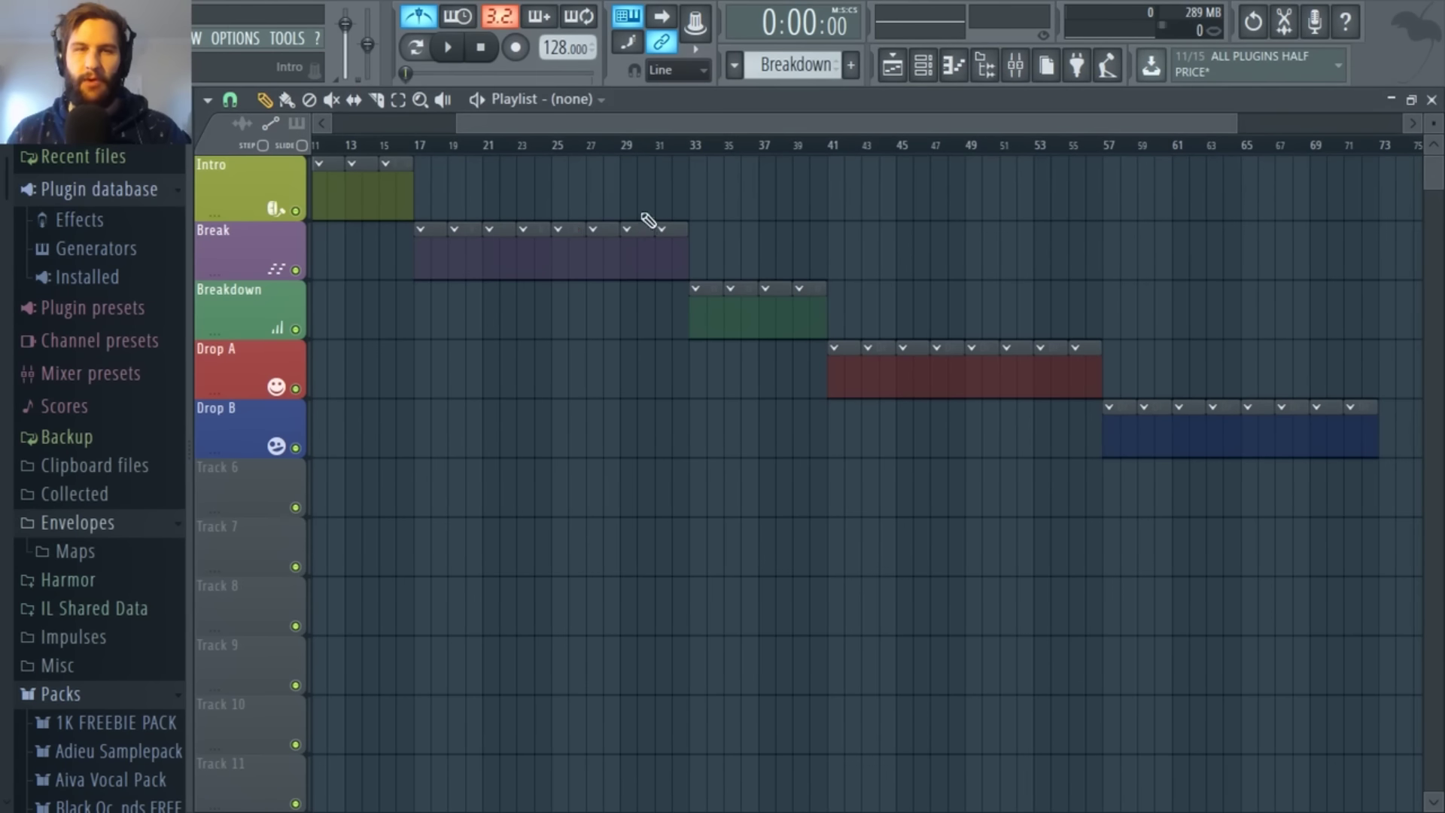
# Step: Place the playback position at bar 33, where the Break section ends and the Breakdown begins
pyautogui.scroll(1, 680, 229)
pyautogui.click(693, 154)
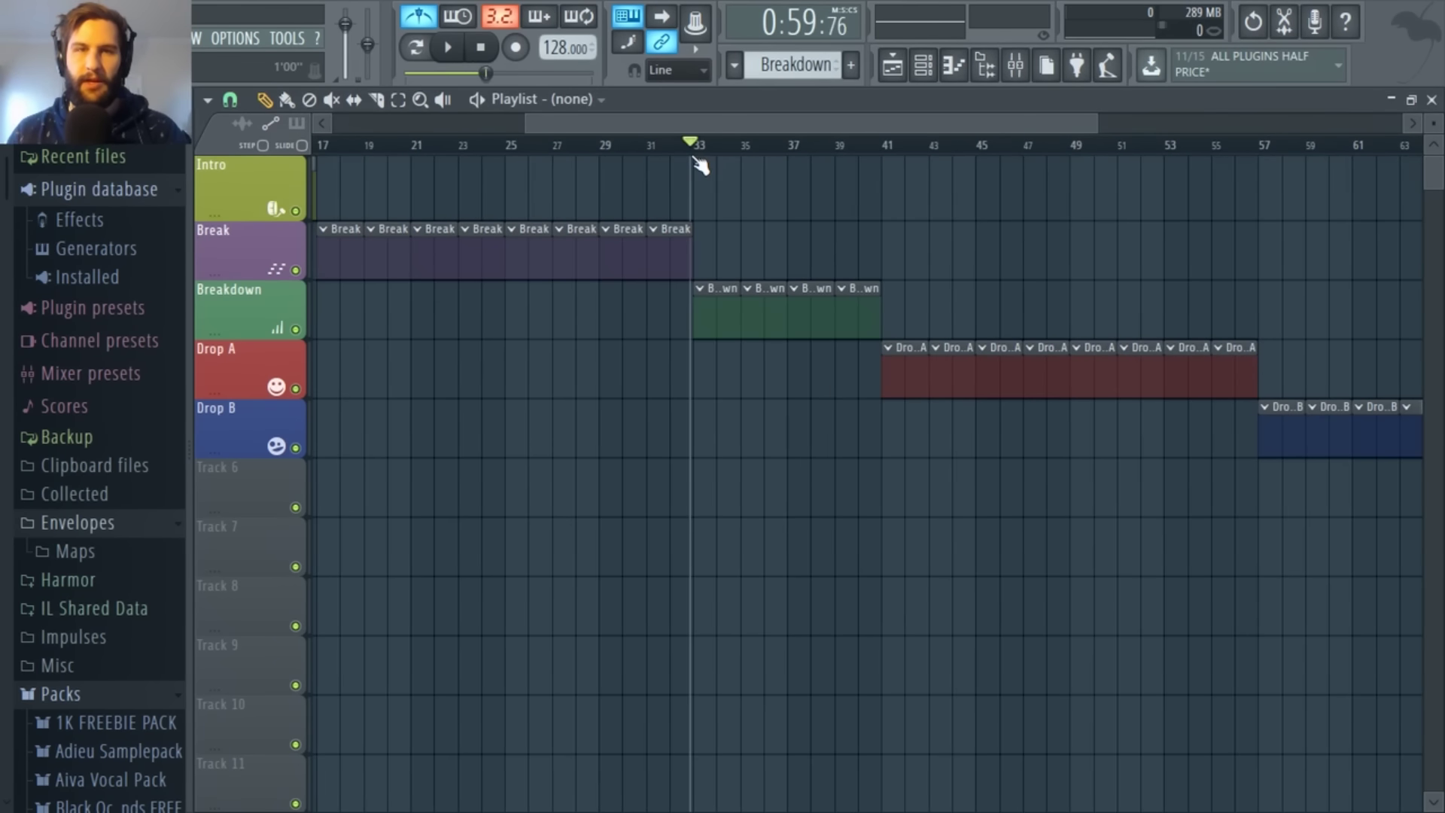
pyautogui.moveTo(693, 157); pyautogui.dragTo(692, 154)
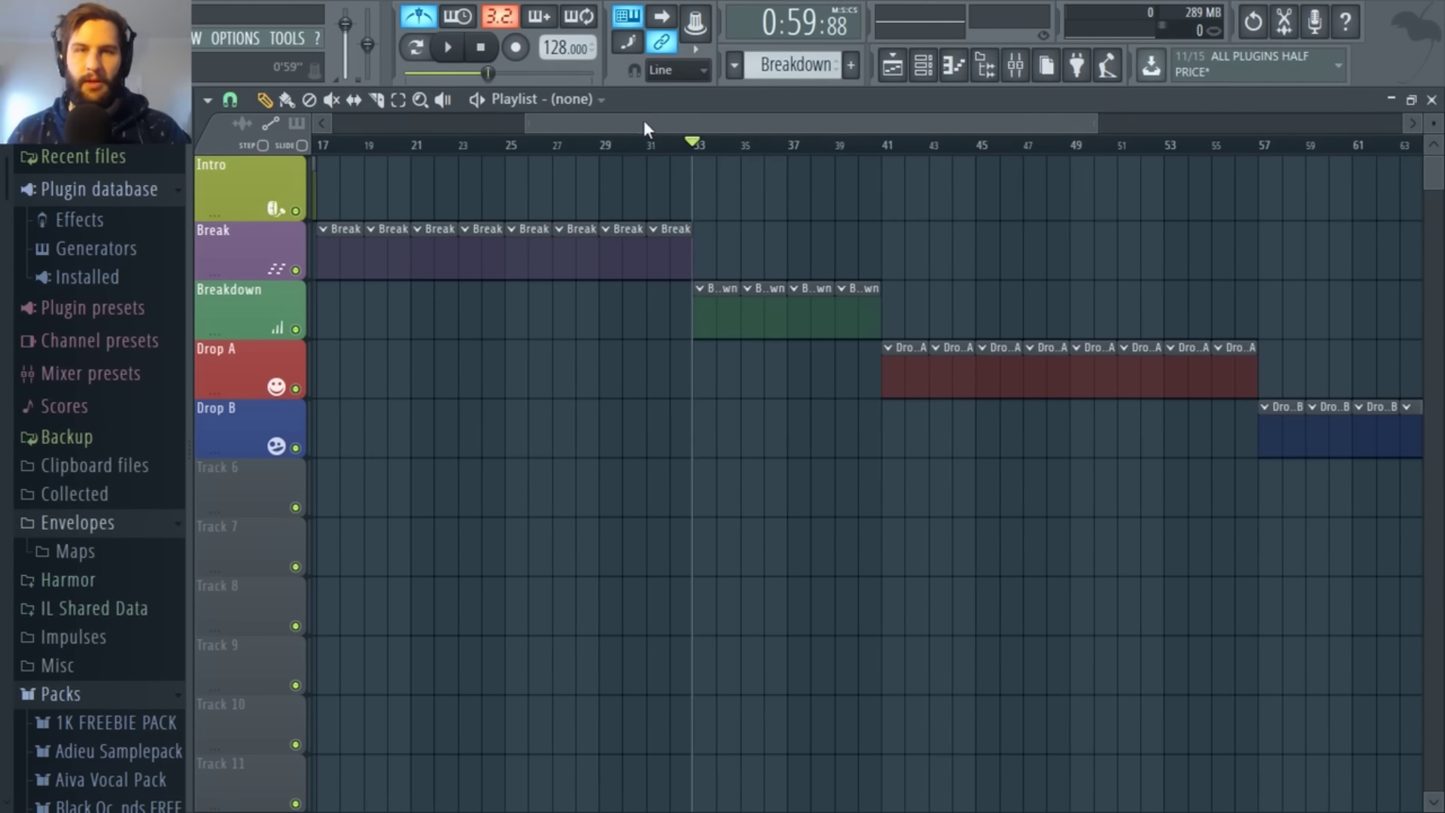
# Step: Examine the Breakdown section's pattern clips between bars 33 and 41, just before Drop A
pyautogui.scroll(-3, 652, 210)
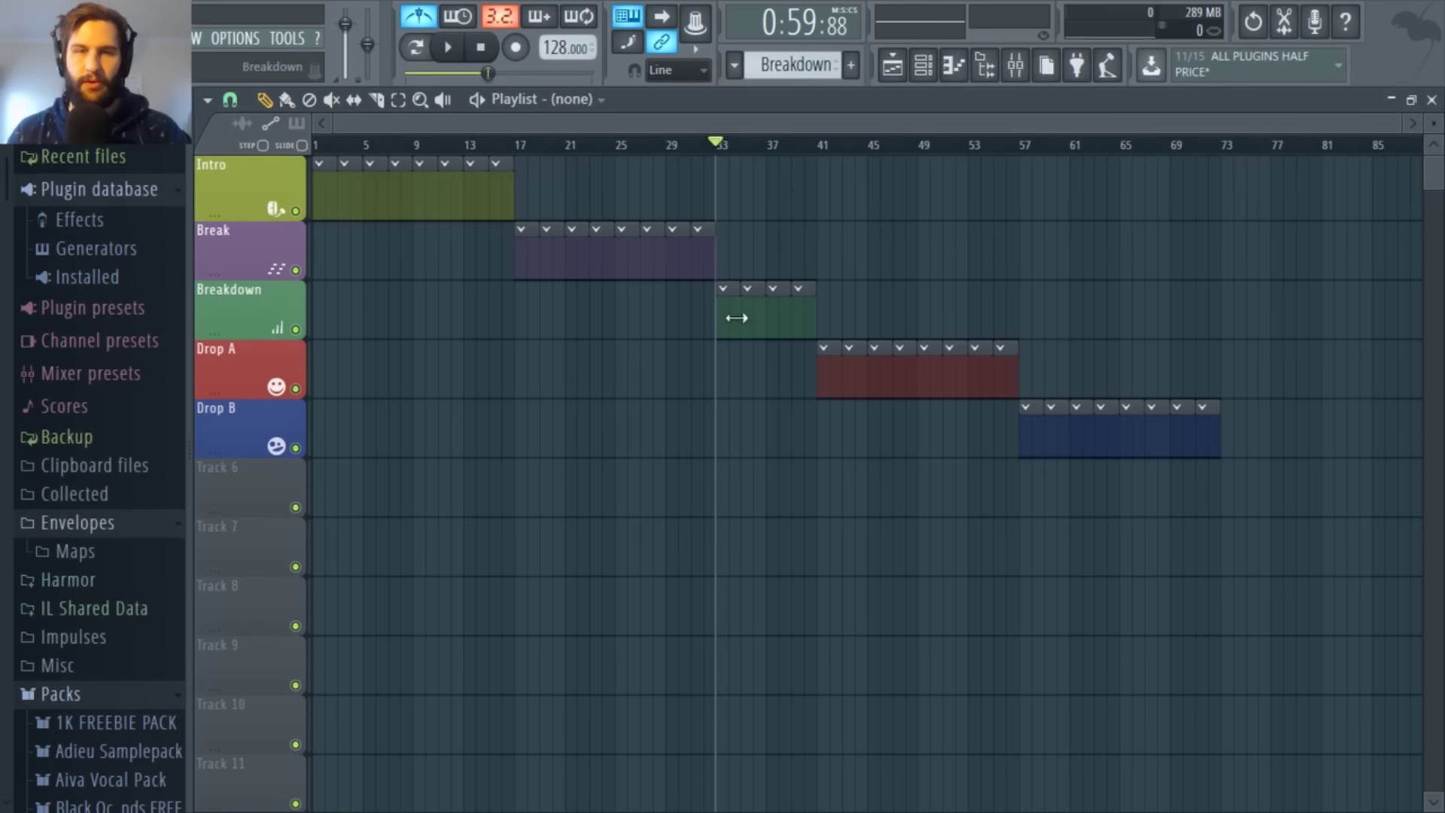
pyautogui.scroll(2, 752, 316)
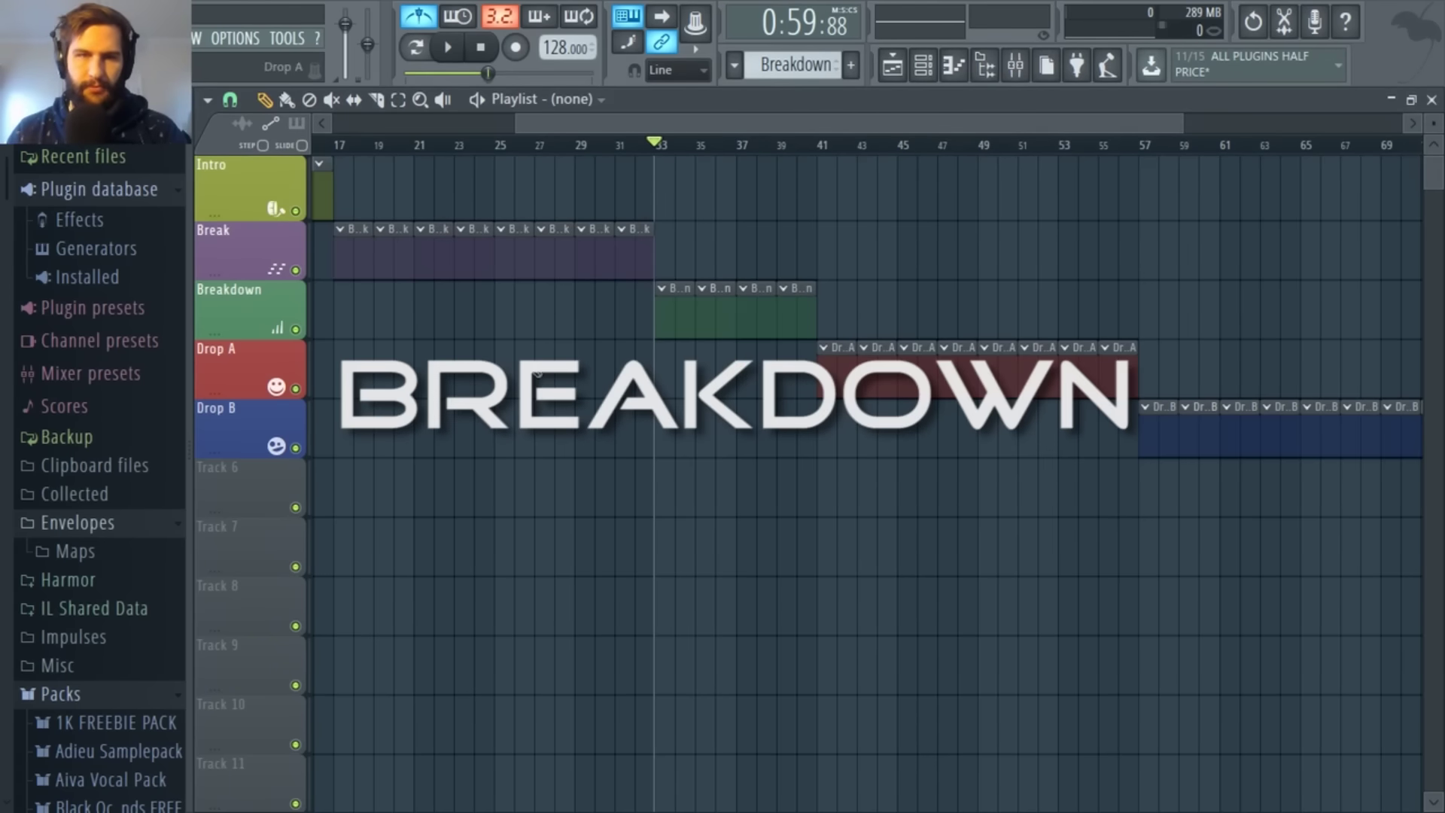
pyautogui.scroll(2, 607, 369)
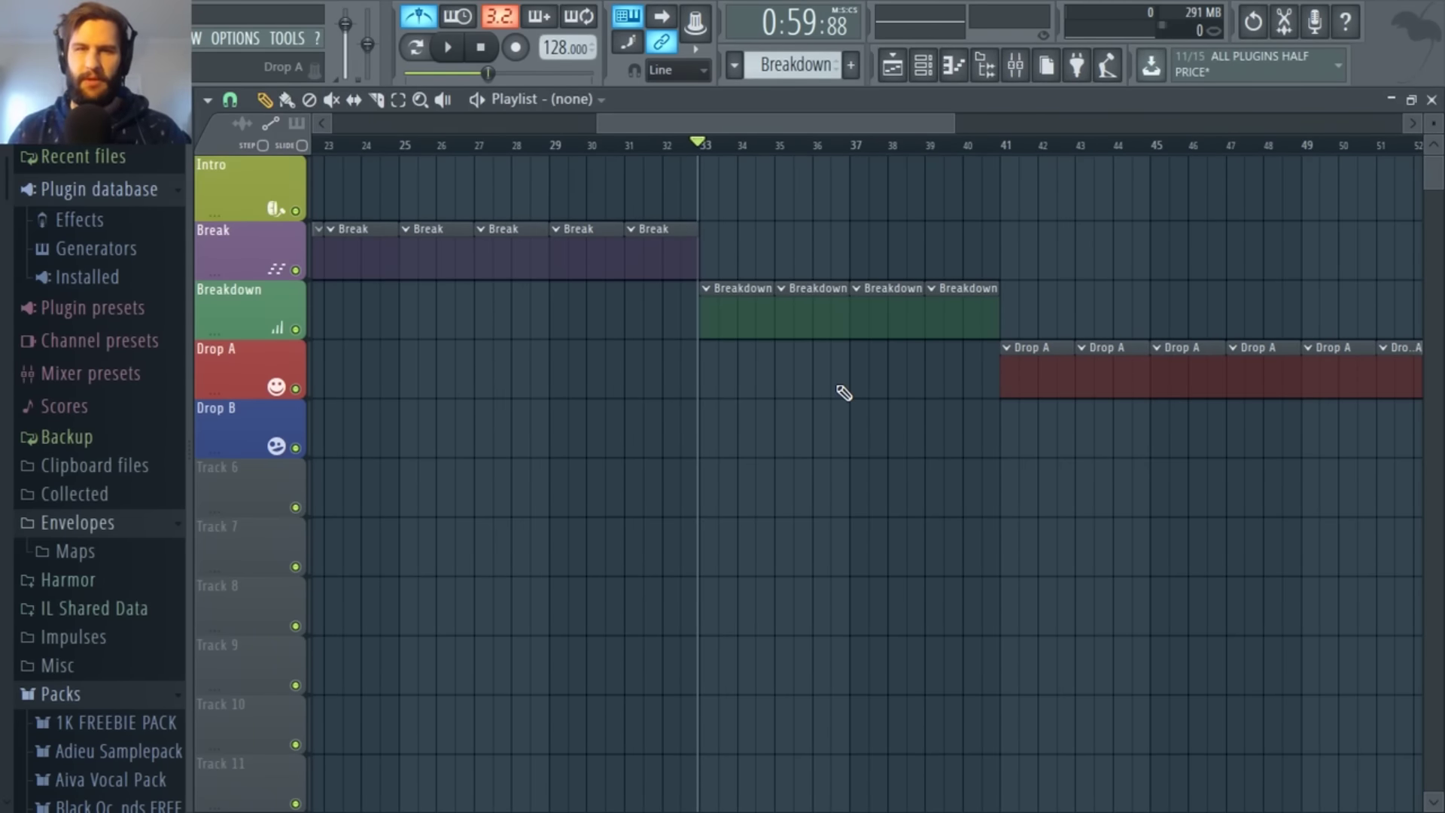
# Step: Reposition the playback marker at bar 33, at the start of the first Breakdown clip
pyautogui.scroll(-1, 838, 388)
pyautogui.scroll(1, 863, 389)
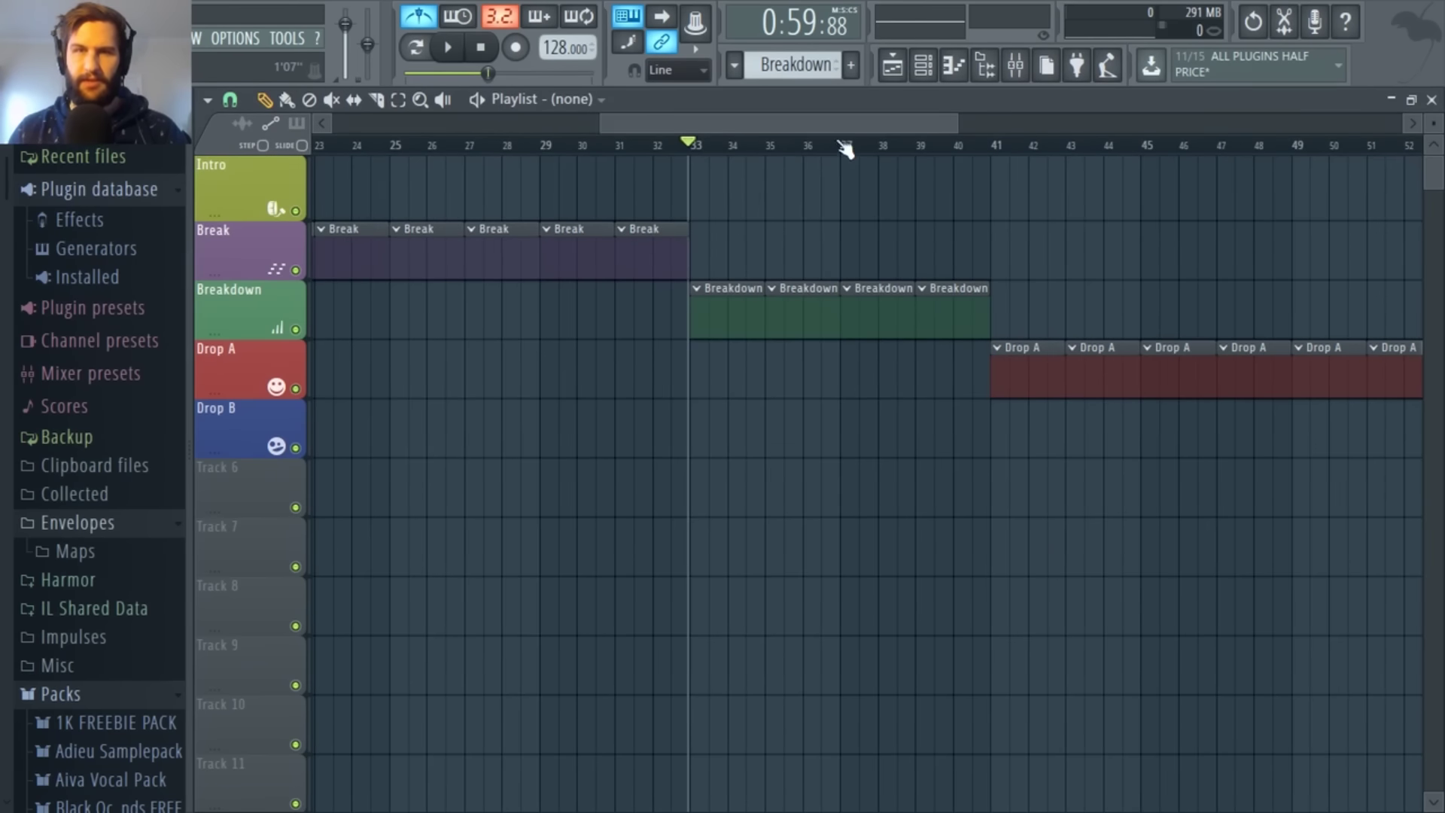
pyautogui.hscroll(1, 842, 124)
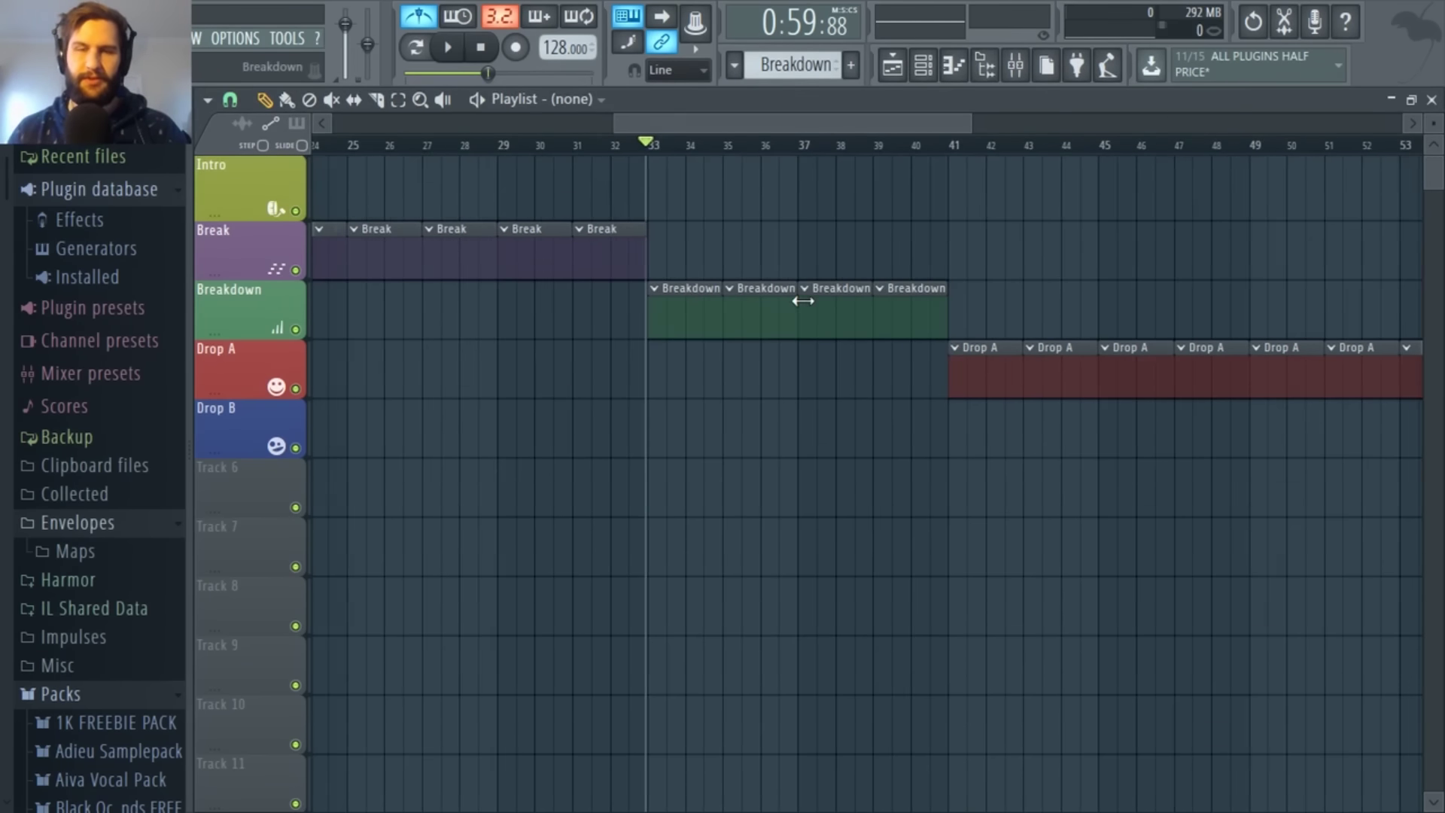
pyautogui.click(661, 148)
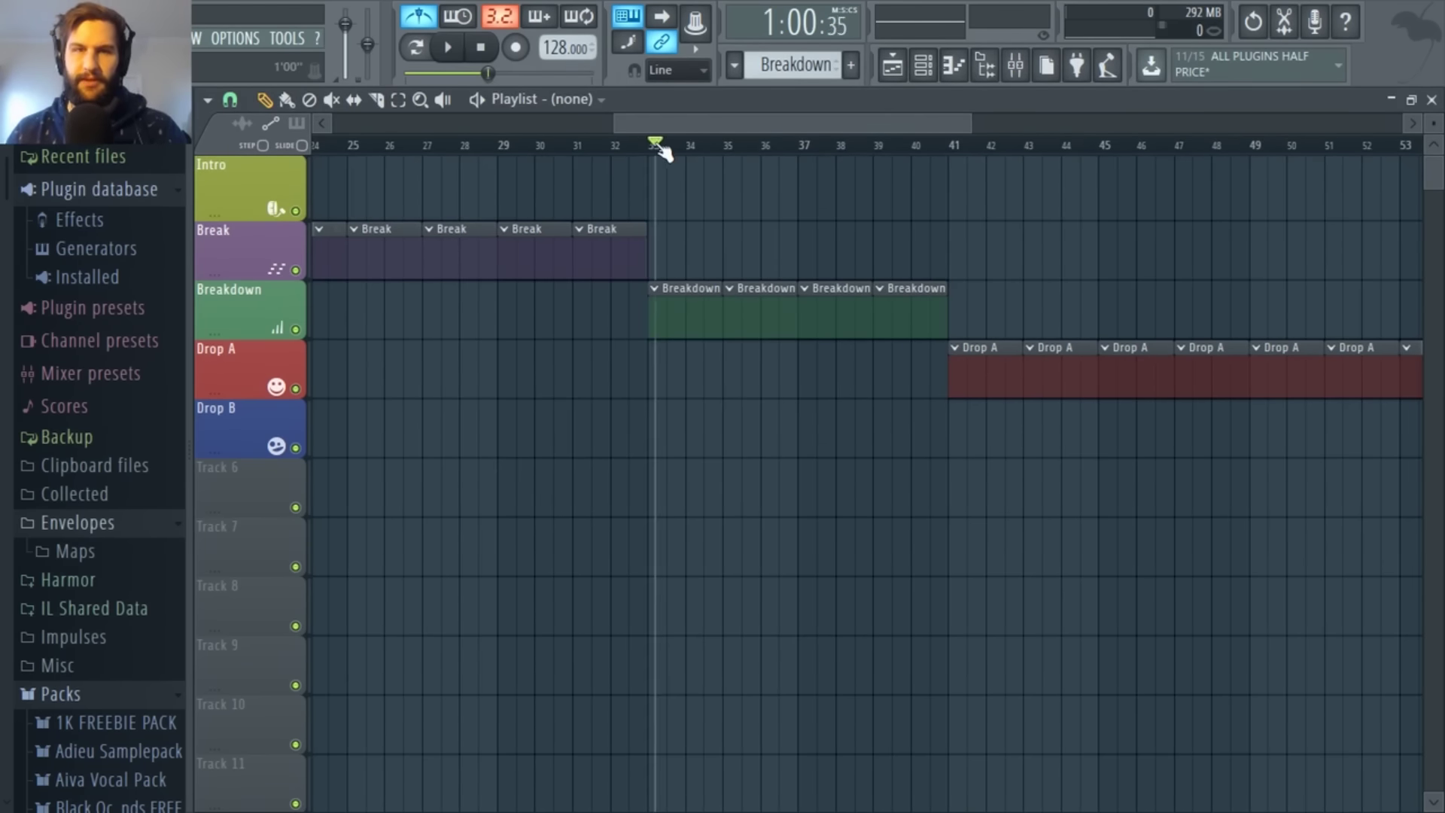
pyautogui.moveTo(660, 148)
pyautogui.mouseDown()
pyautogui.moveTo(955, 146)
pyautogui.moveTo(957, 159)
pyautogui.moveTo(653, 165)
pyautogui.mouseUp()
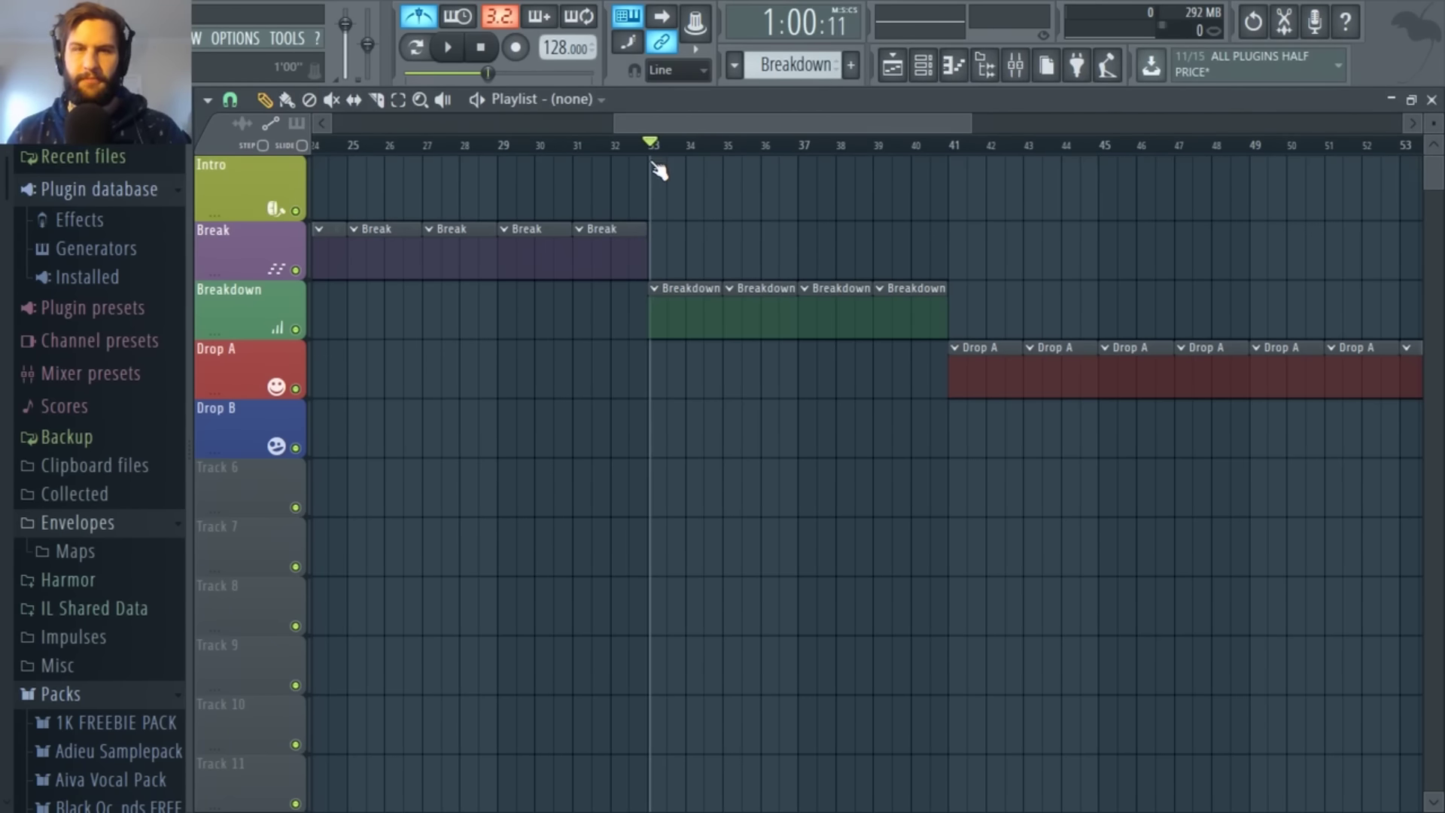
# Step: Examine how the Breakdown section links the Break section before it to the Drop A section after it
pyautogui.moveTo(706, 120); pyautogui.dragTo(846, 251)
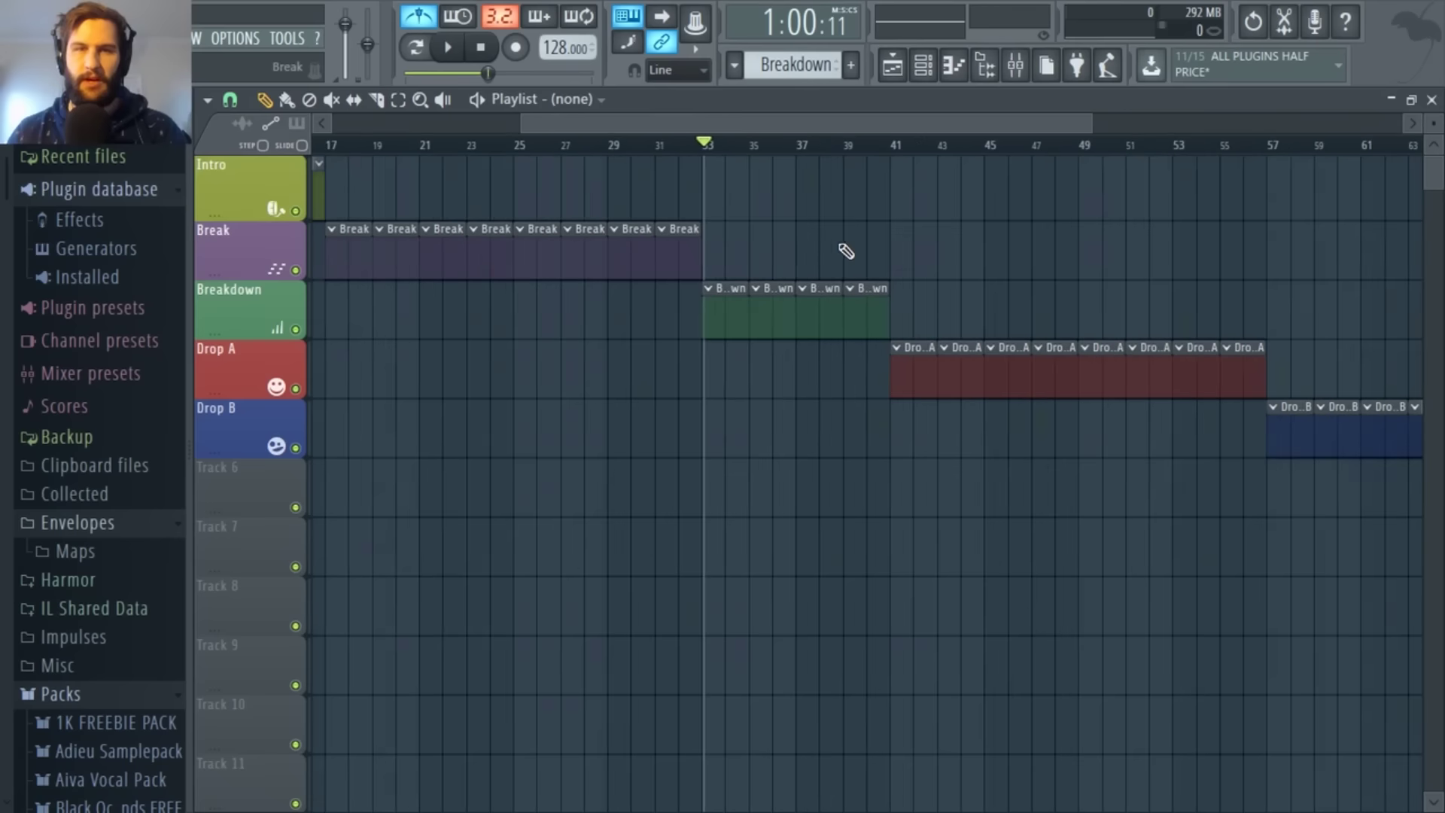
pyautogui.scroll(2, 832, 168)
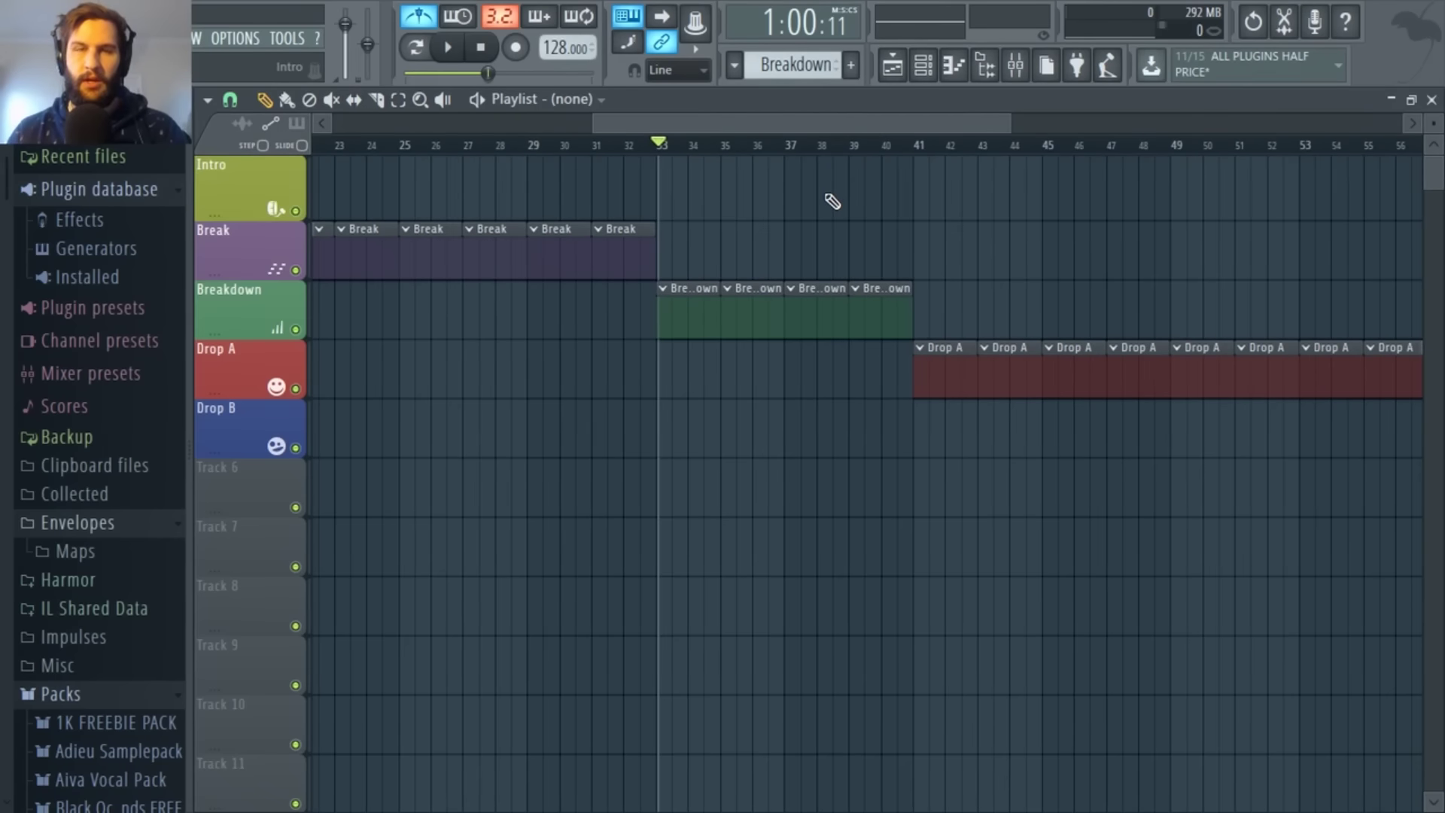
pyautogui.moveTo(764, 123); pyautogui.dragTo(684, 292)
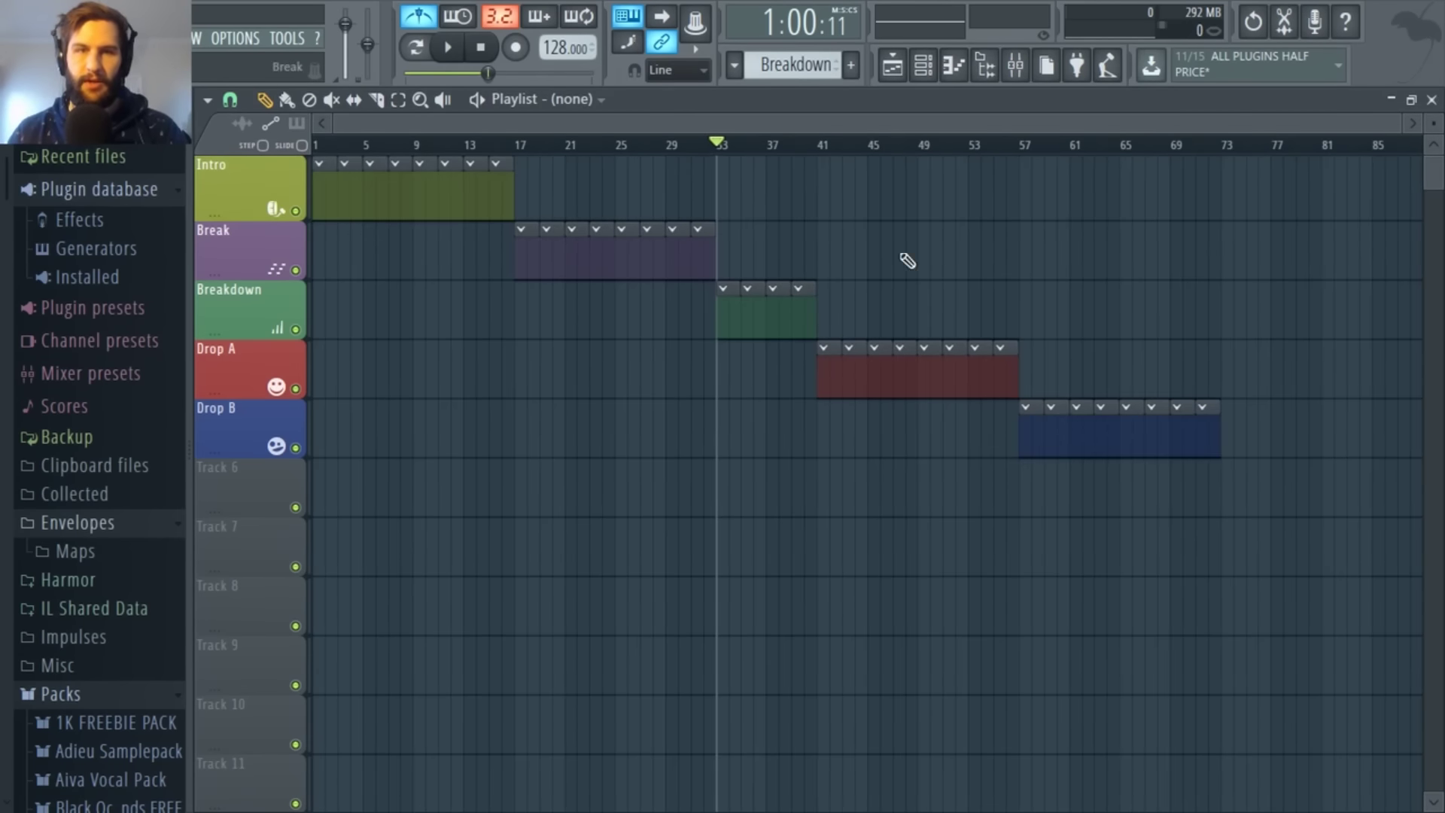
pyautogui.scroll(2, 822, 316)
pyautogui.scroll(-2, 775, 313)
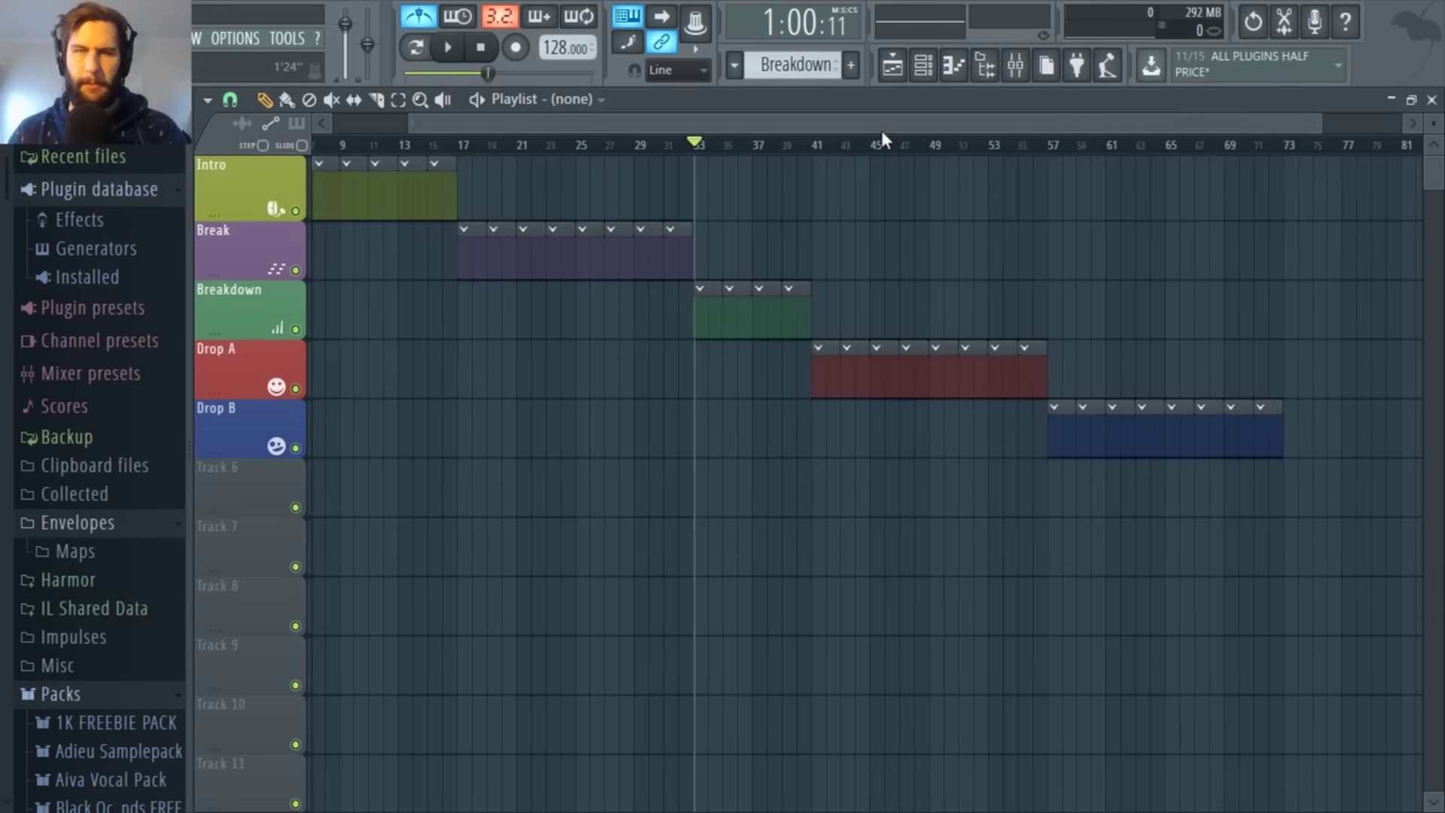
pyautogui.moveTo(893, 123); pyautogui.dragTo(933, 121)
pyautogui.scroll(2, 871, 362)
pyautogui.scroll(2, 570, 337)
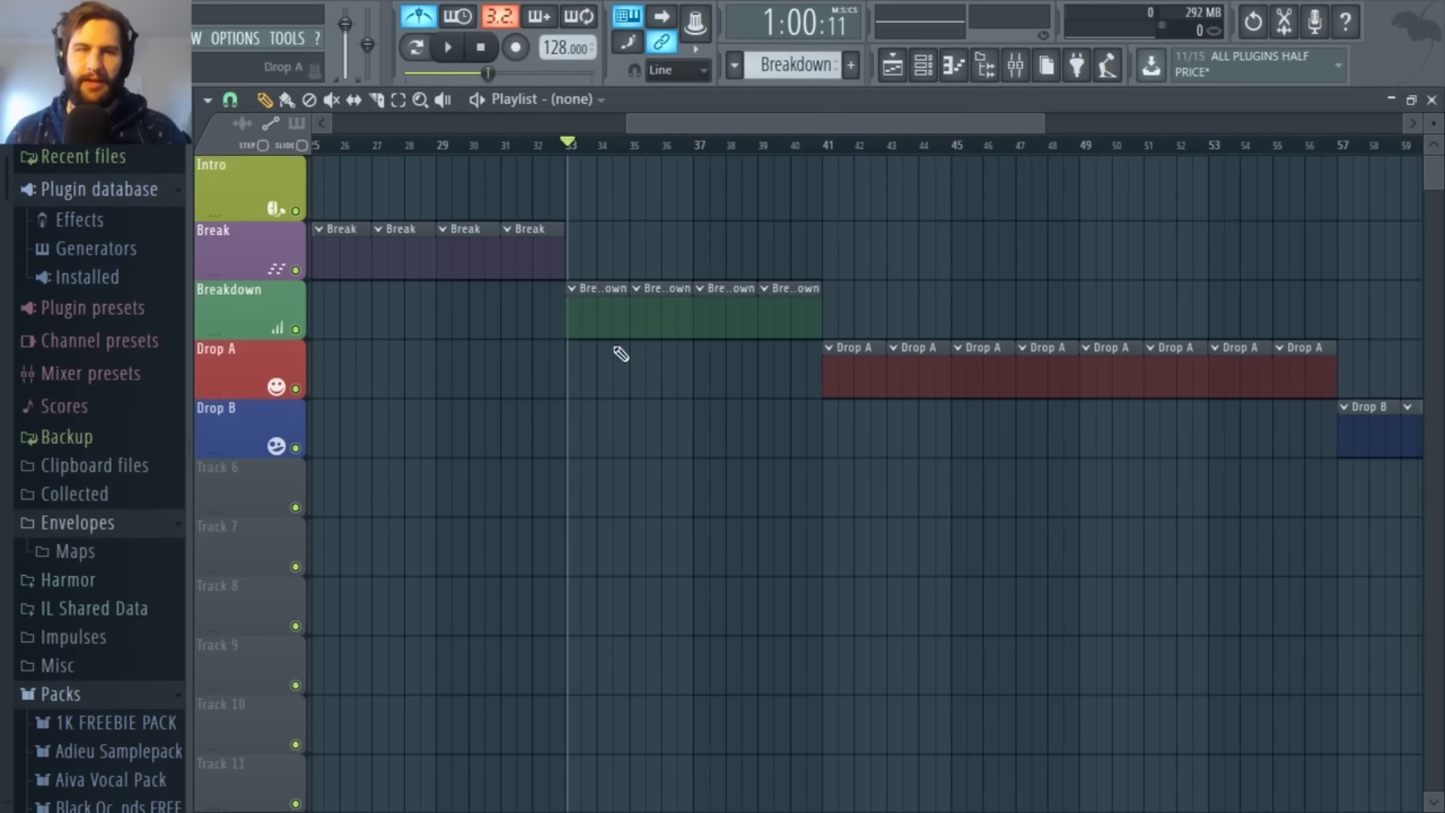
pyautogui.hscroll(1, 580, 307)
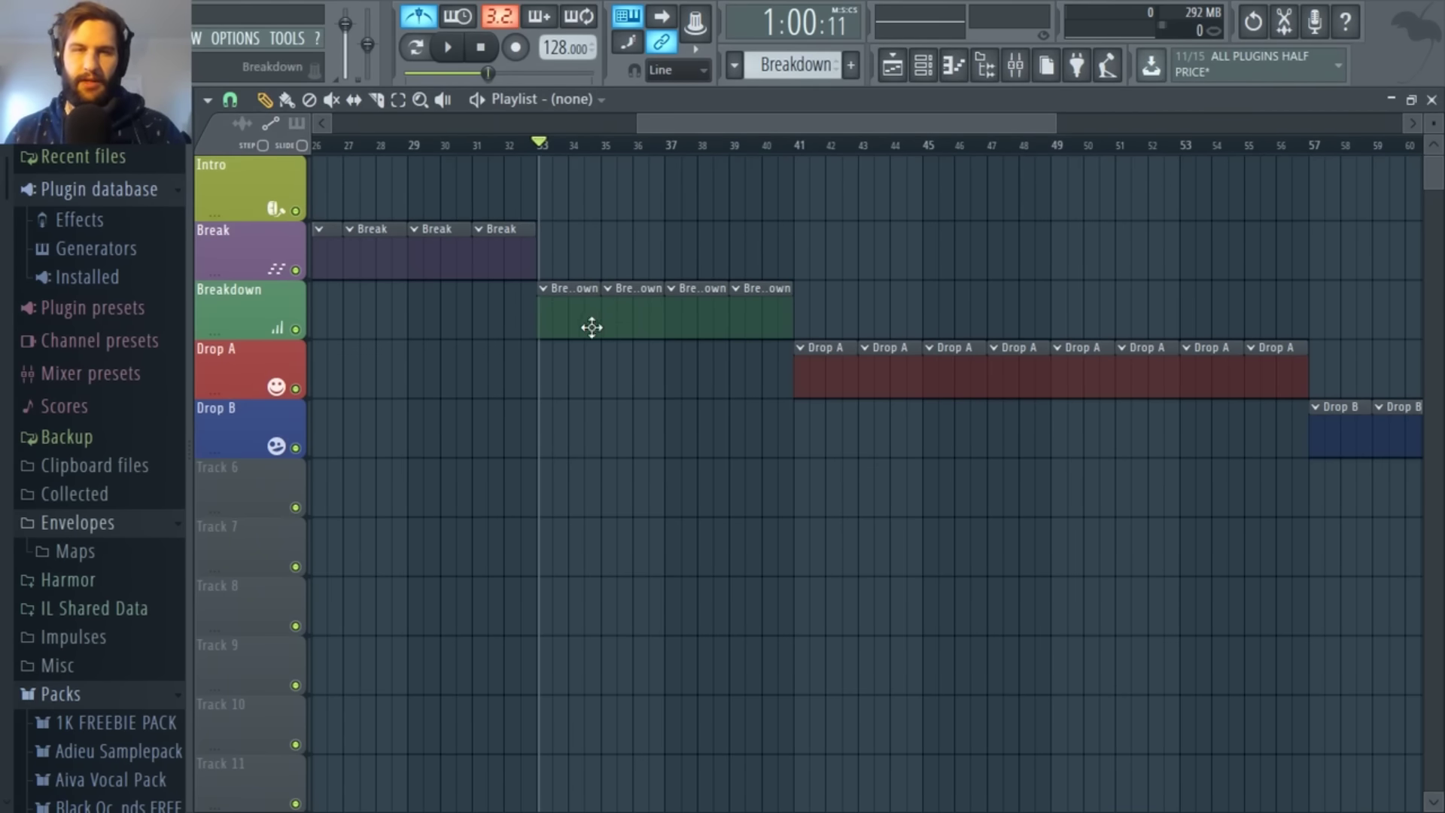
# Step: Examine the Drop A section's pattern clips between bars 41 and 57, following the Breakdown
pyautogui.scroll(2, 783, 382)
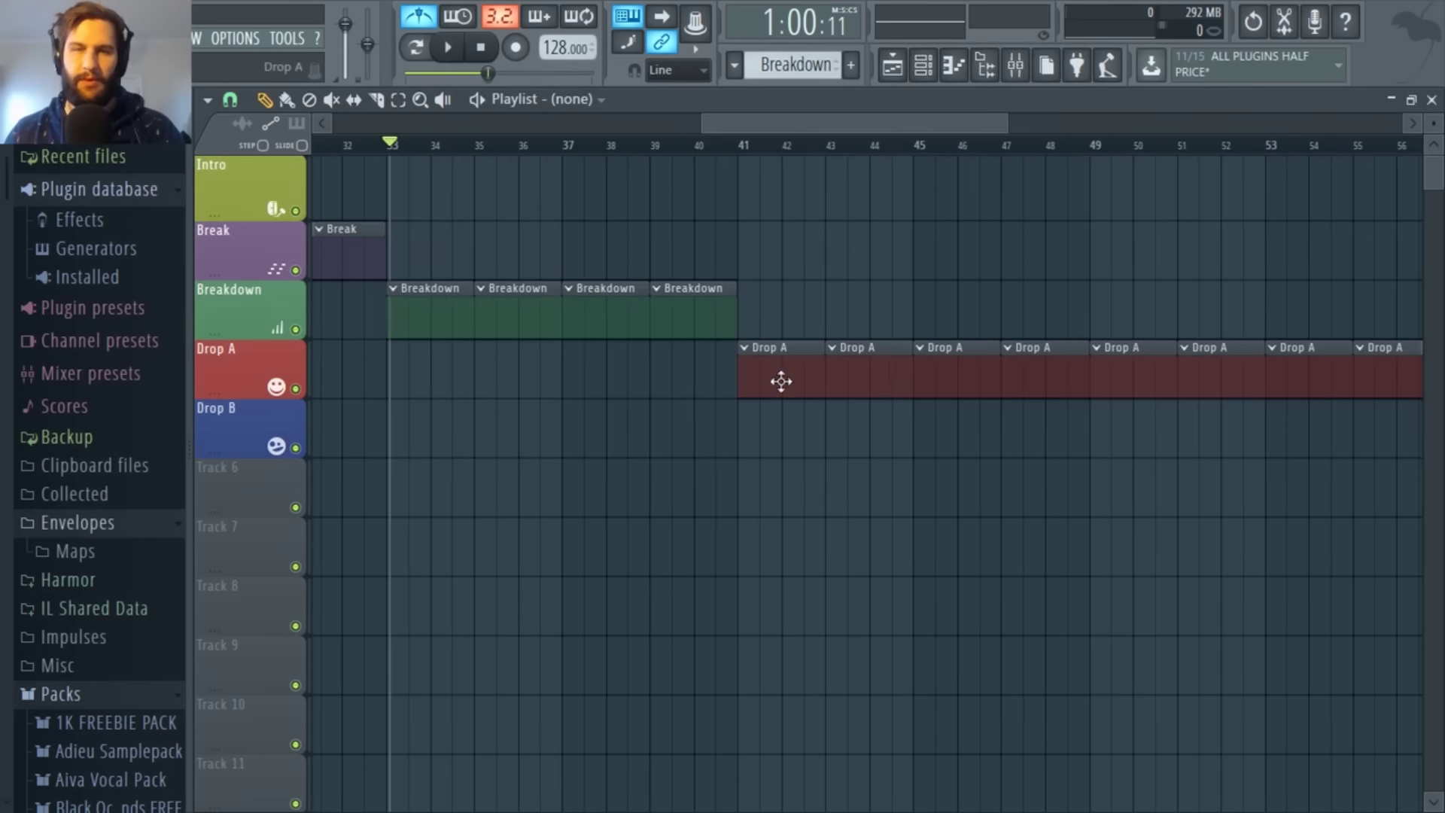
pyautogui.scroll(-3, 778, 380)
pyautogui.scroll(-3, 805, 409)
pyautogui.scroll(4, 855, 432)
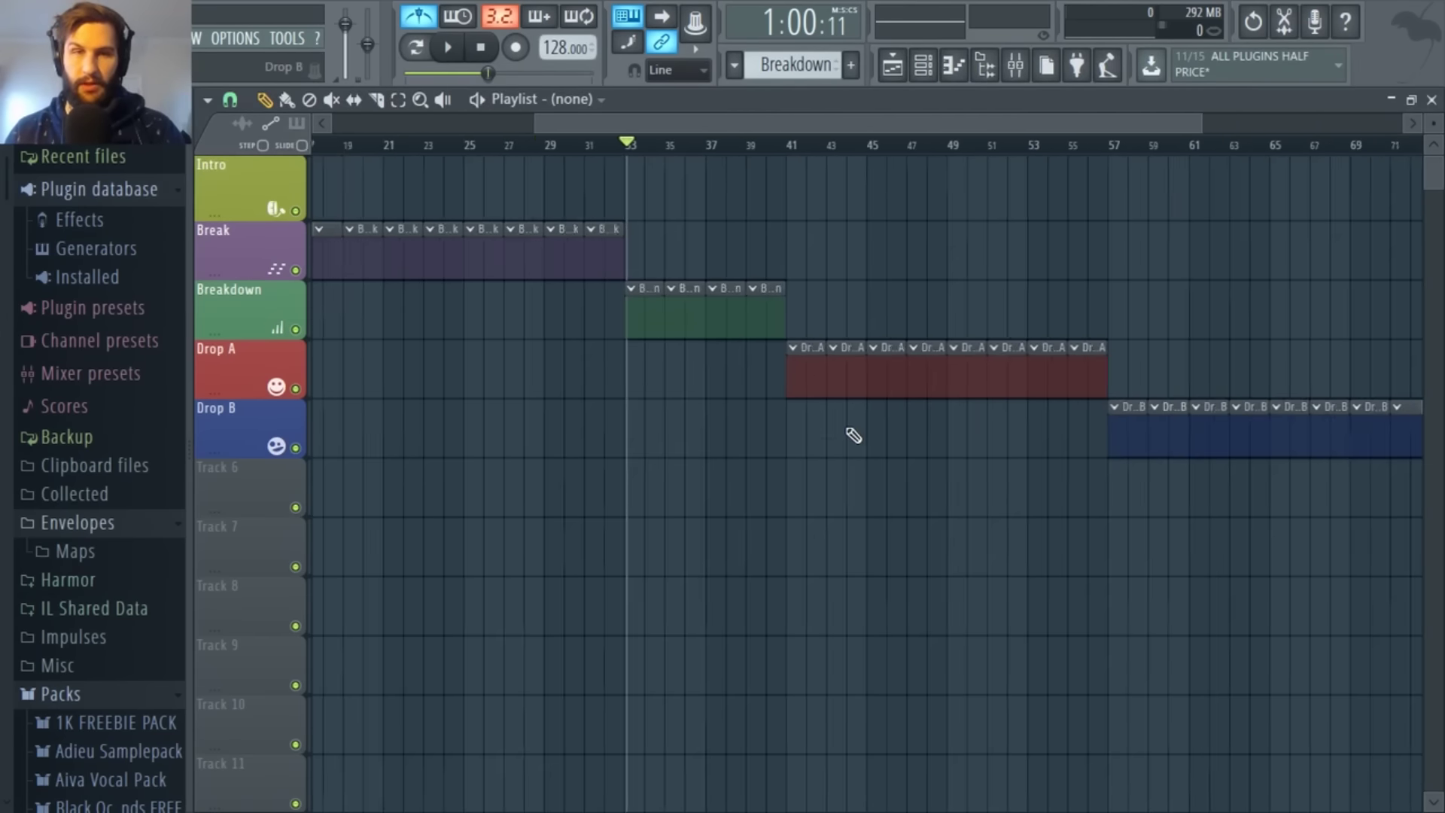
pyautogui.scroll(-2, 609, 416)
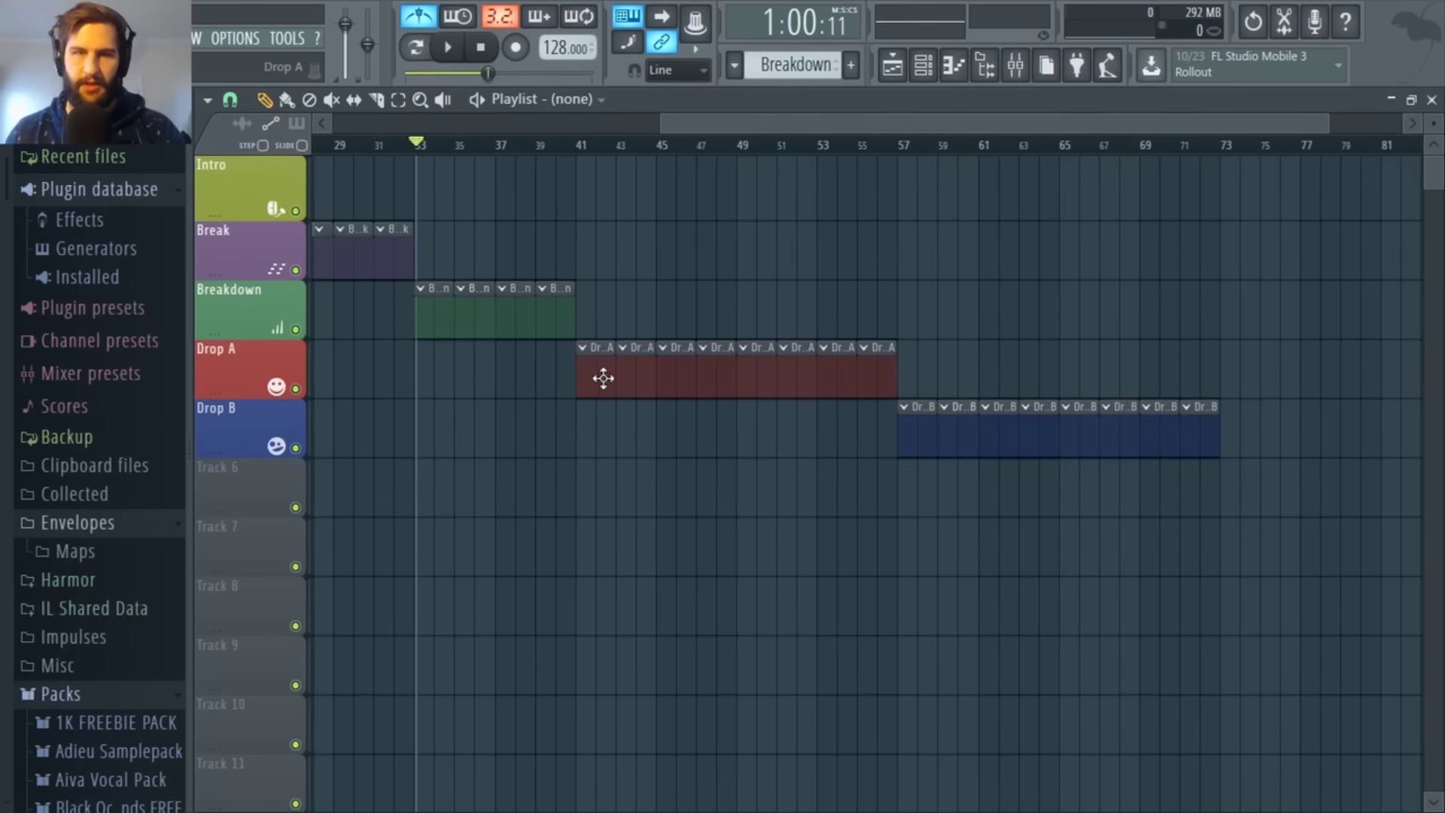
pyautogui.scroll(1, 572, 399)
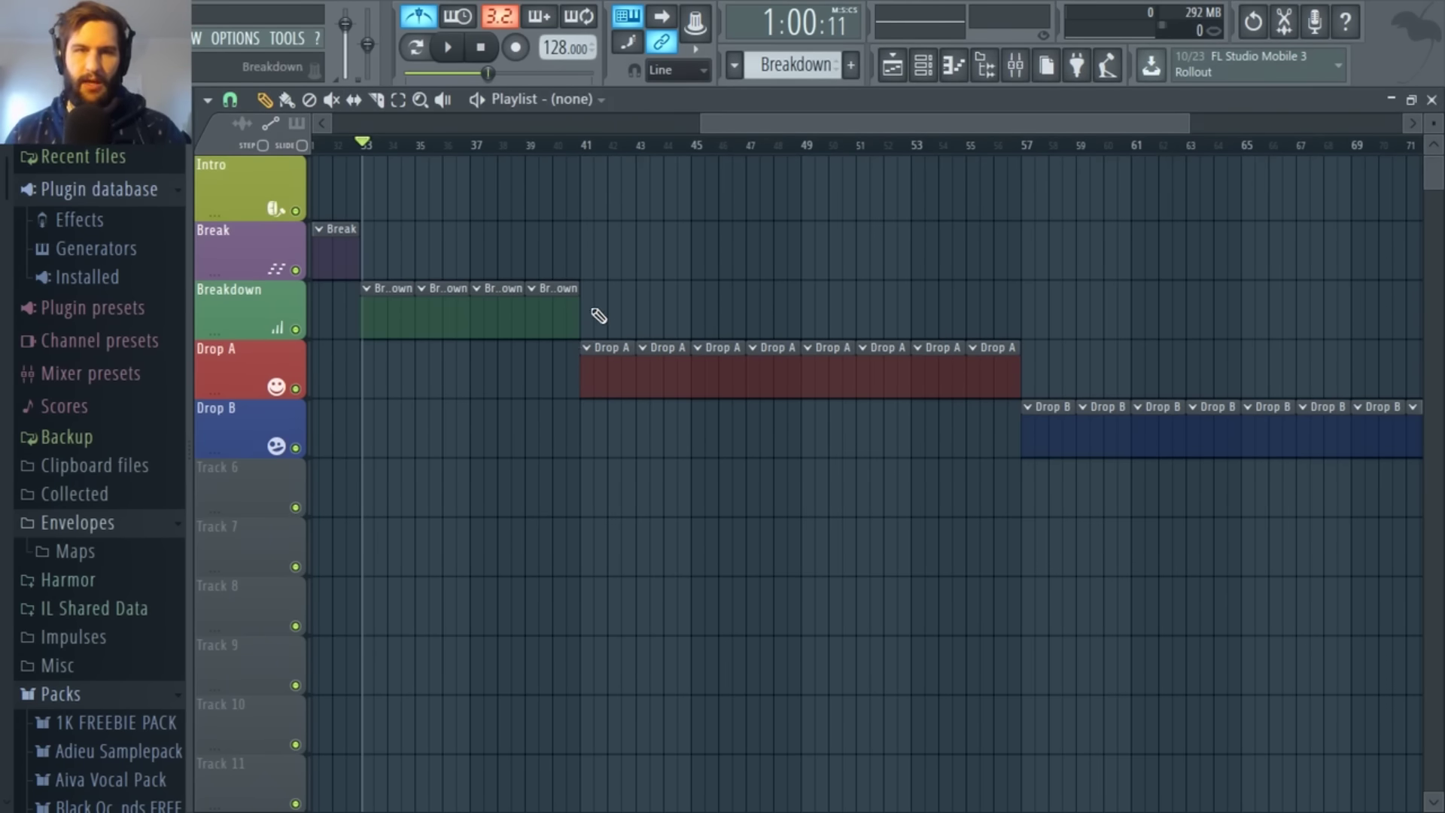
pyautogui.scroll(1, 592, 391)
pyautogui.scroll(-1, 696, 394)
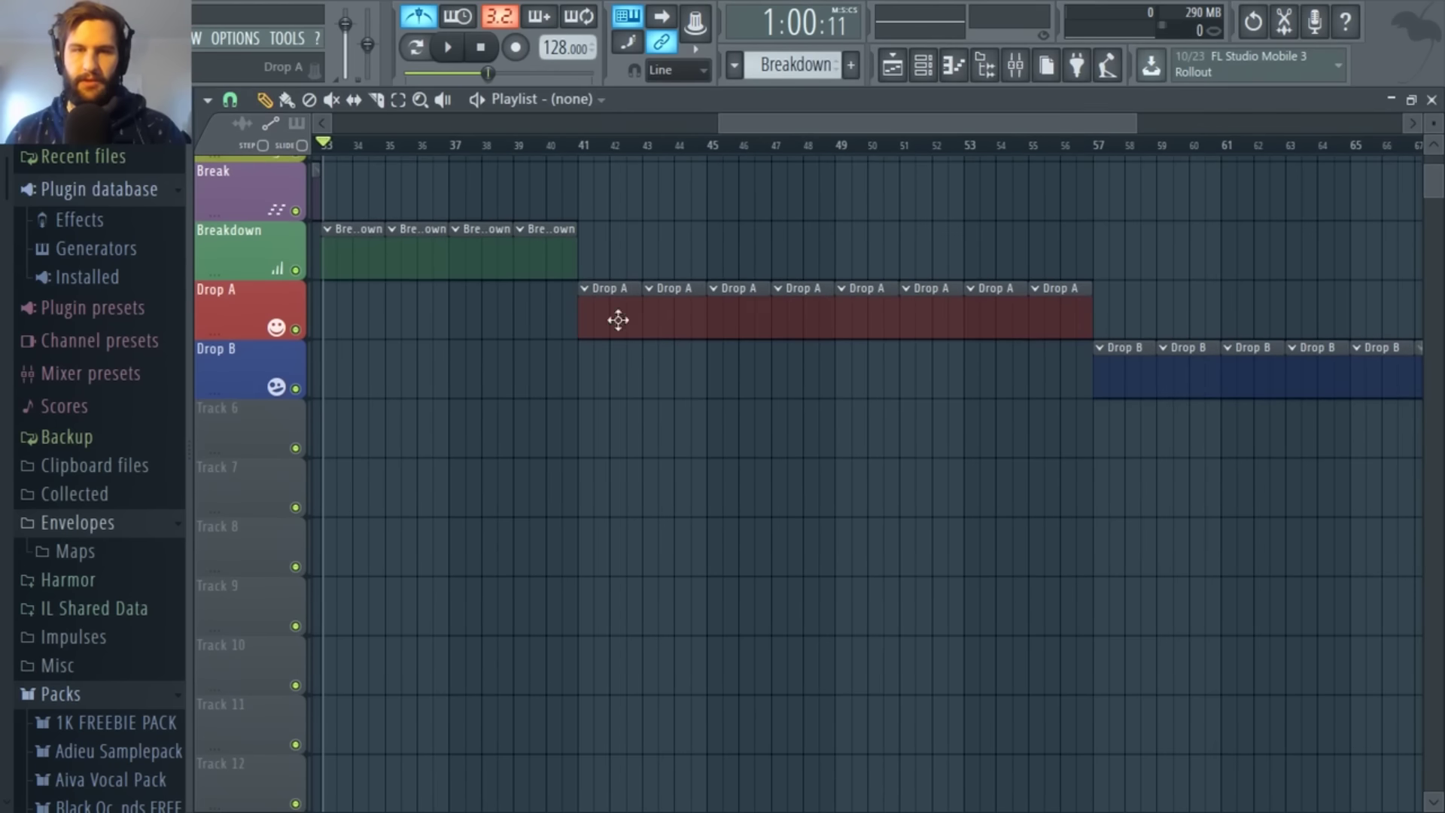
pyautogui.scroll(-3, 648, 354)
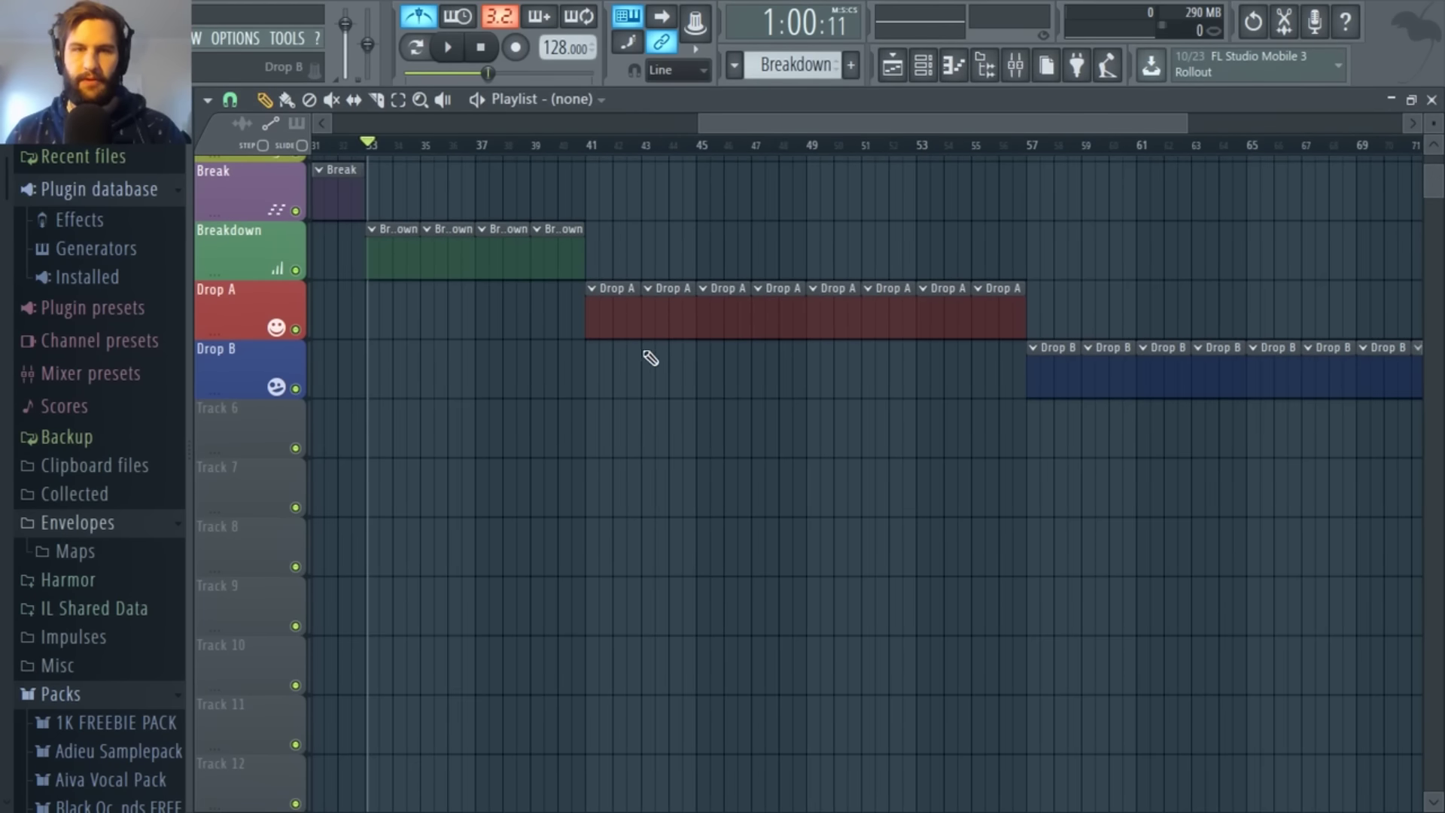
pyautogui.scroll(1, 745, 331)
pyautogui.scroll(-1, 764, 369)
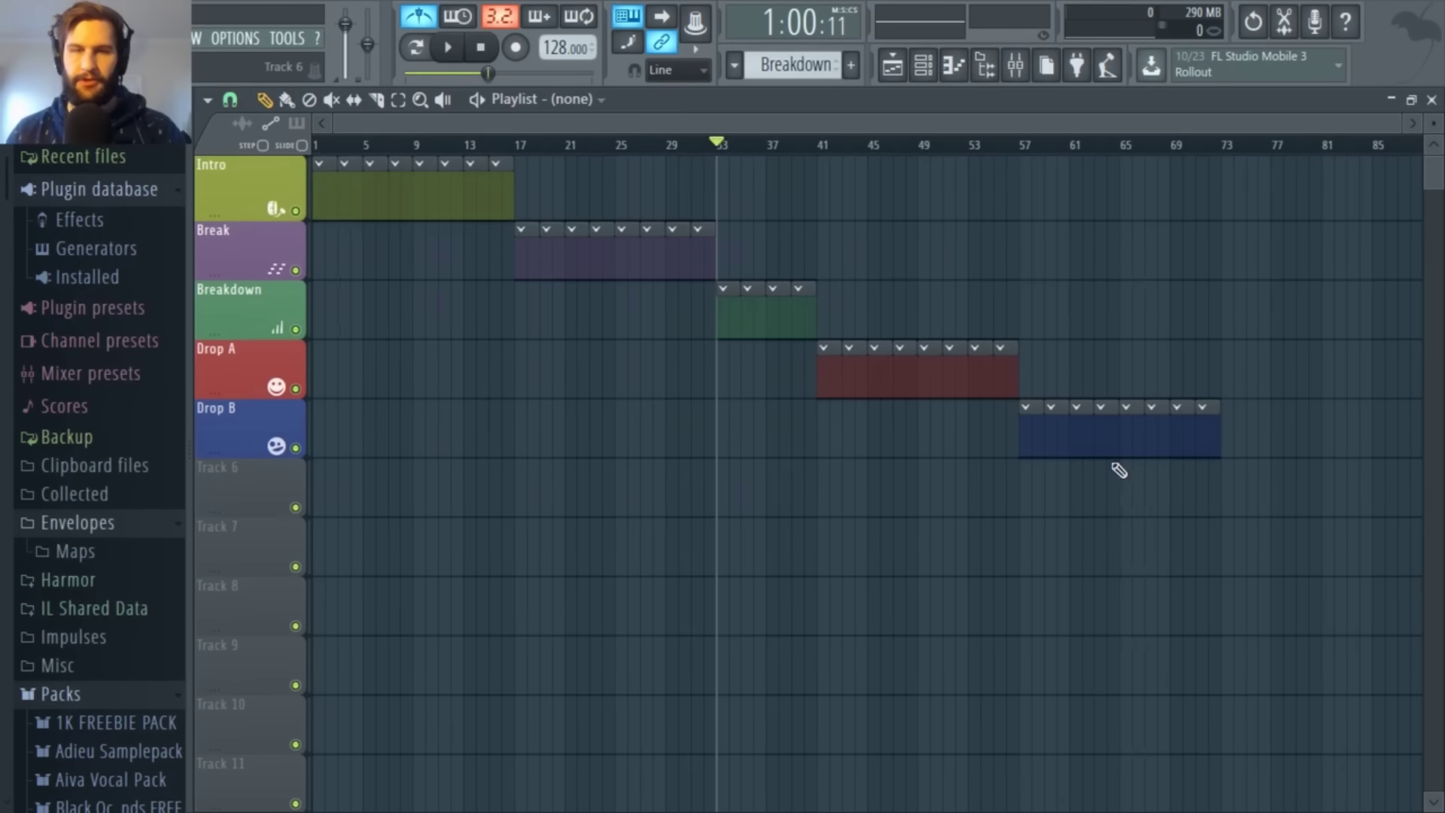
# Step: Examine the Drop B section's pattern clips between bars 57 and 73 and how they continue from Drop A
pyautogui.scroll(1, 1116, 471)
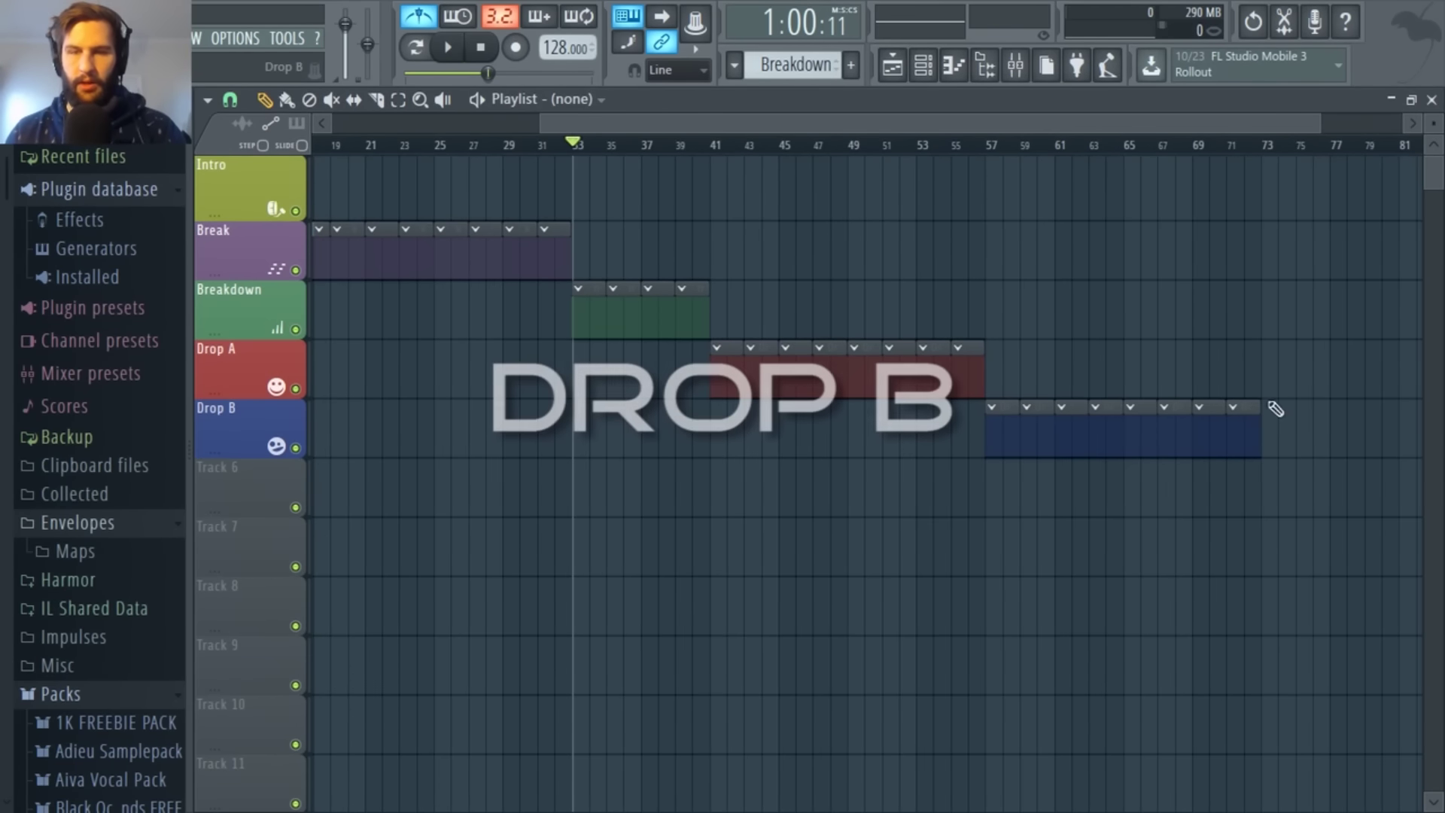
pyautogui.scroll(1, 1209, 407)
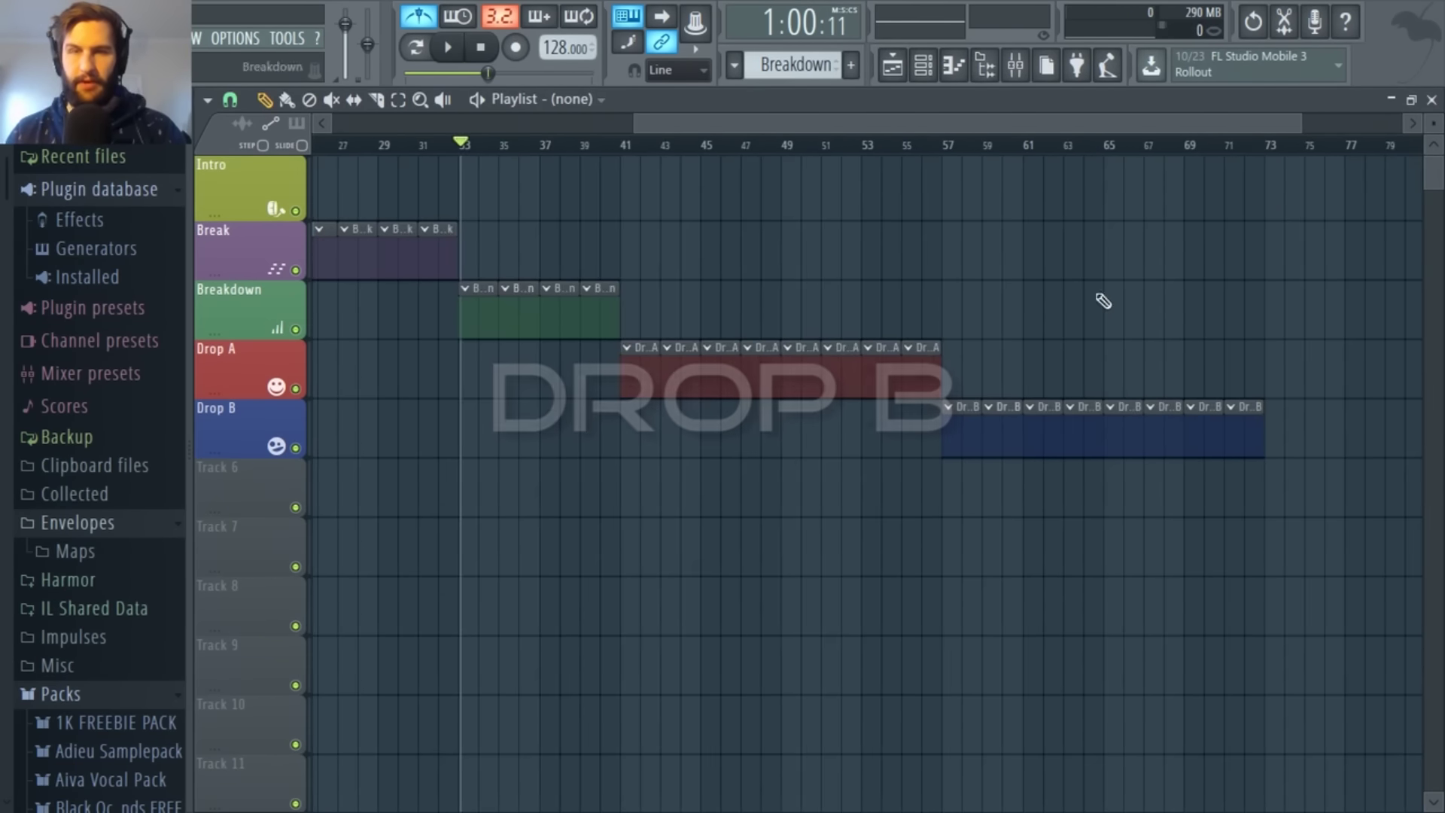
pyautogui.moveTo(1014, 125); pyautogui.dragTo(1060, 127)
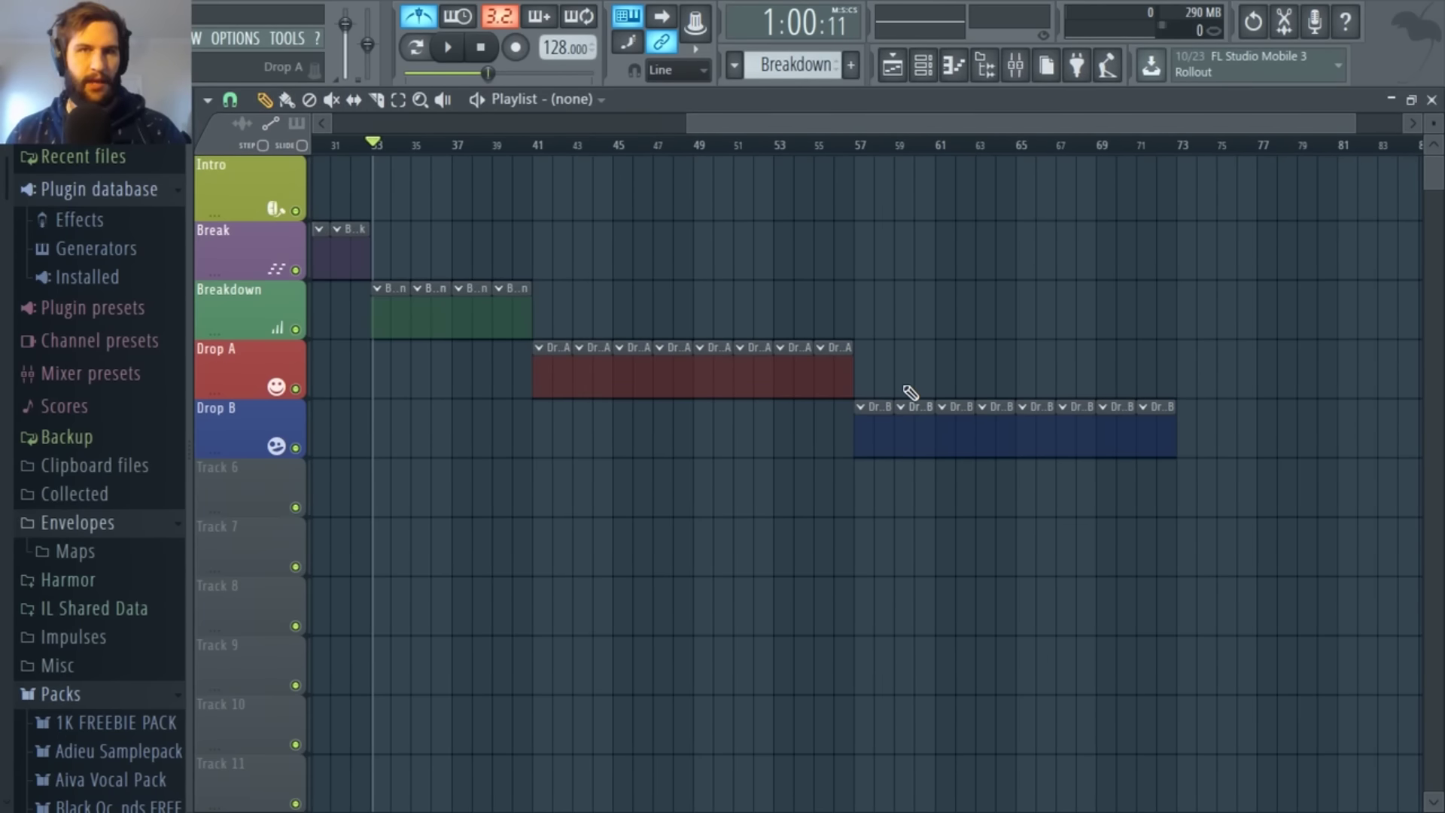
pyautogui.scroll(-2, 911, 385)
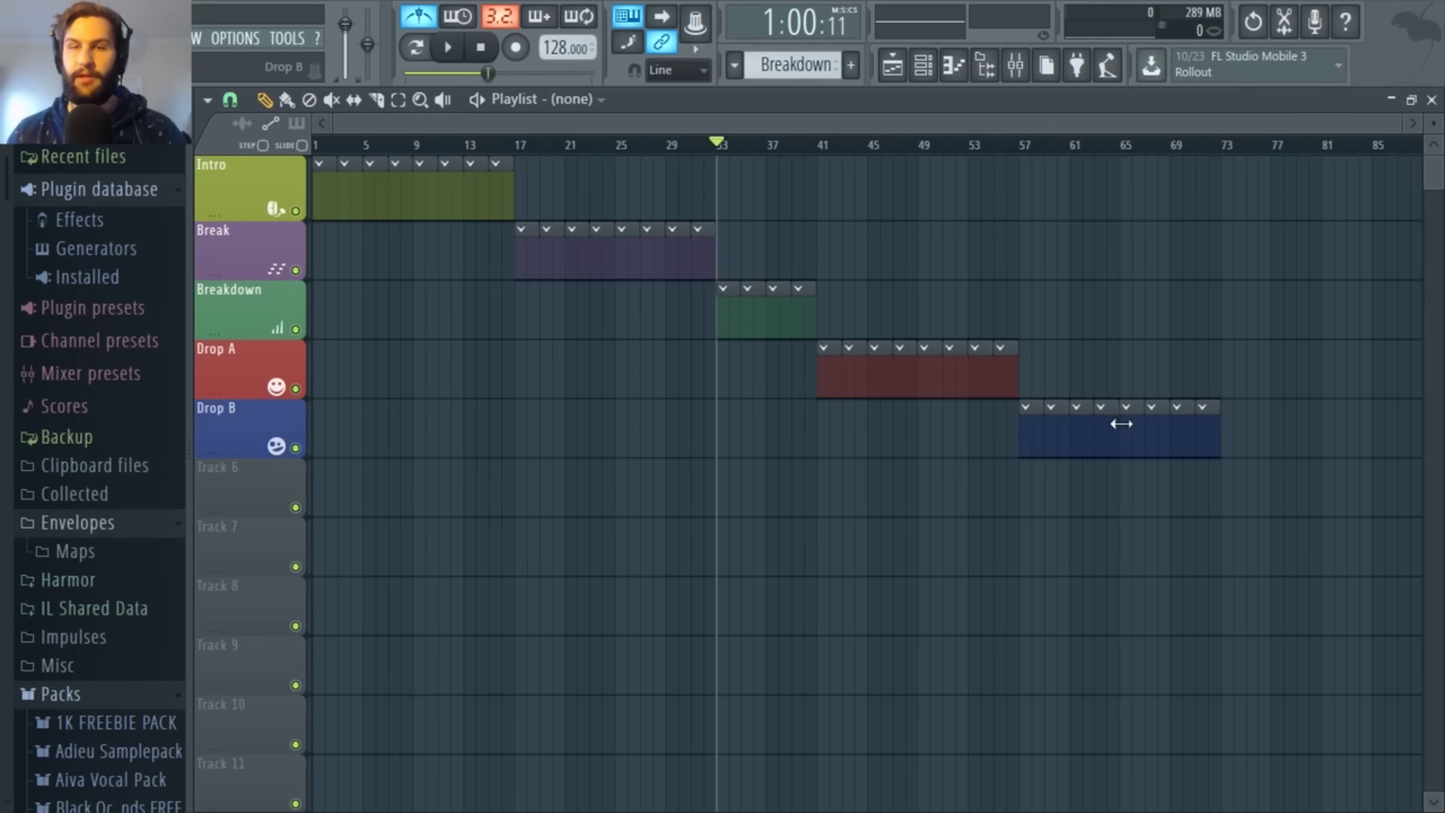
pyautogui.scroll(2, 1159, 440)
pyautogui.scroll(-2, 1123, 446)
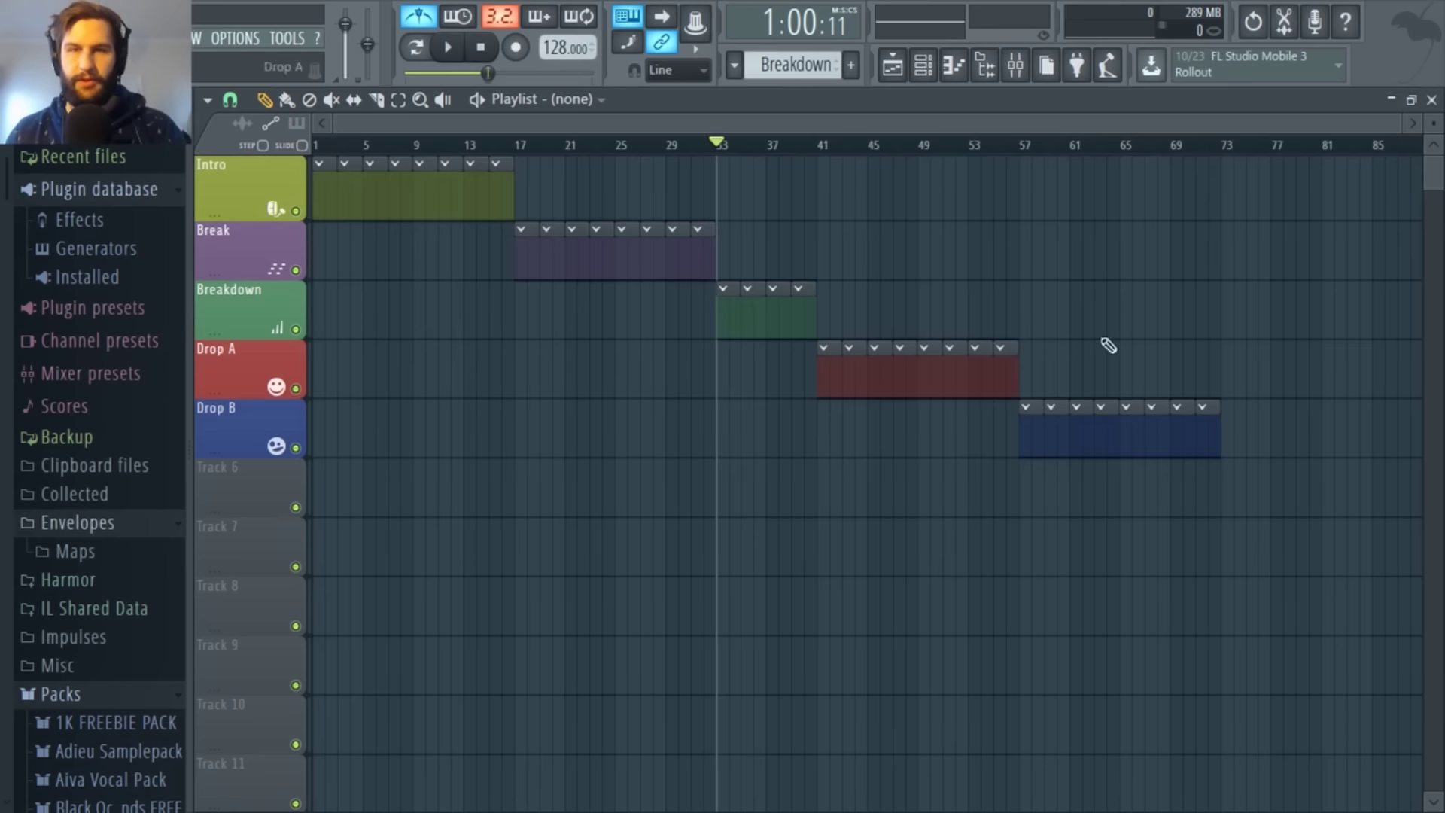
pyautogui.moveTo(1039, 126); pyautogui.dragTo(1213, 128)
pyautogui.scroll(2, 1257, 485)
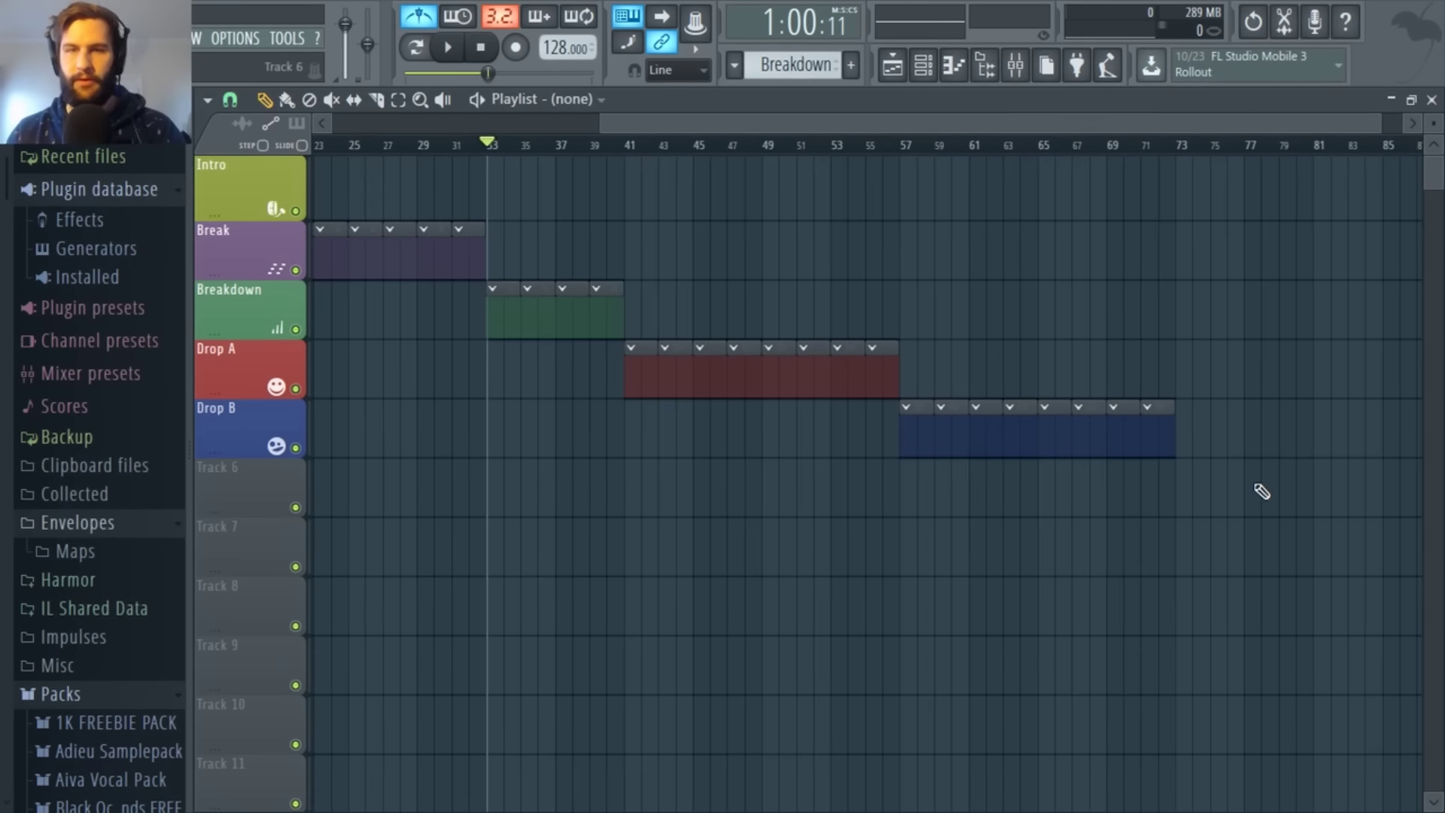
pyautogui.scroll(-1, 1257, 486)
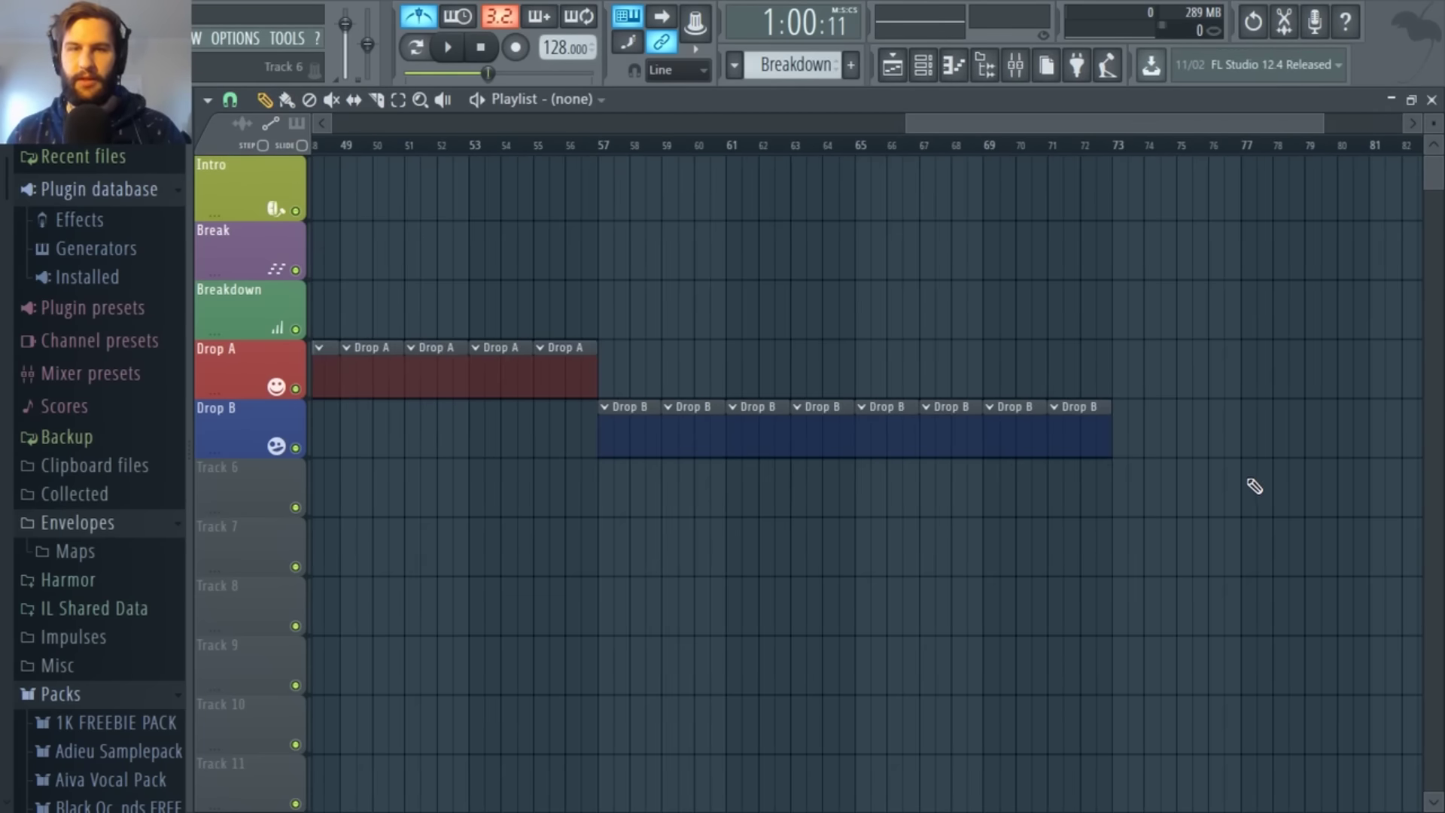
pyautogui.scroll(-3, 895, 526)
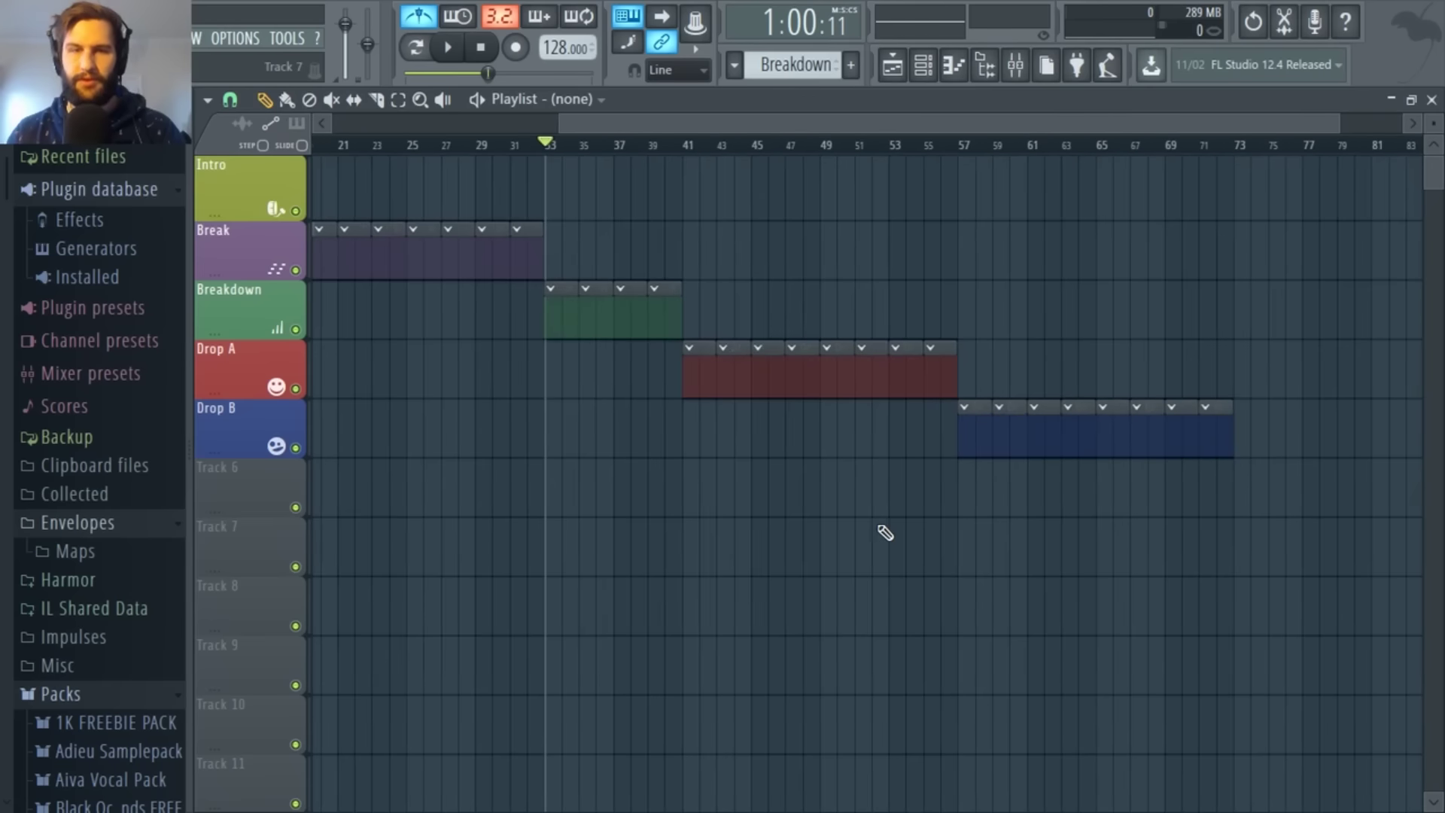
# Step: Place the playback position at about bar 17, where the Intro ends and the Break section begins
pyautogui.scroll(4, 881, 534)
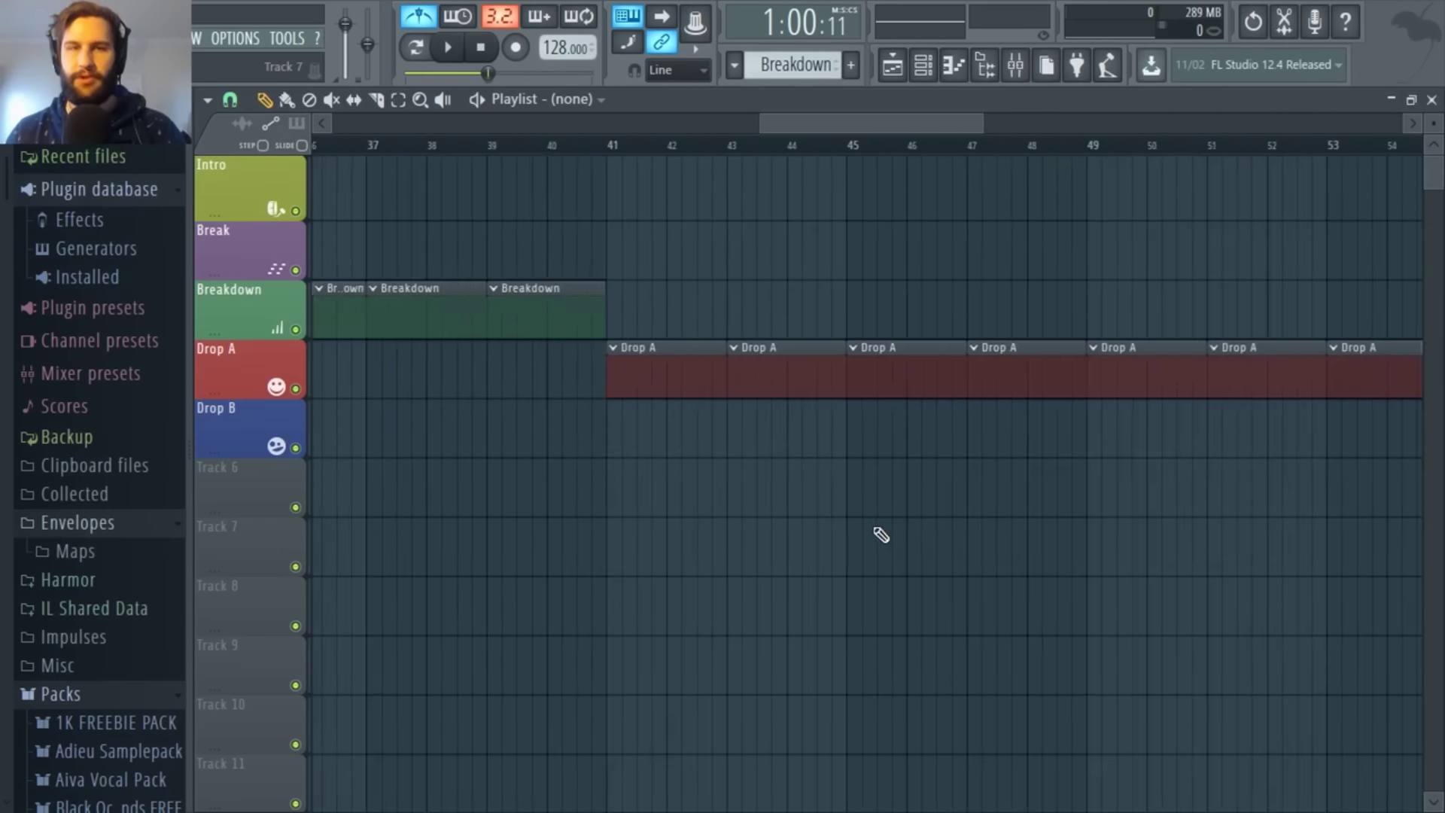
pyautogui.scroll(-3, 881, 534)
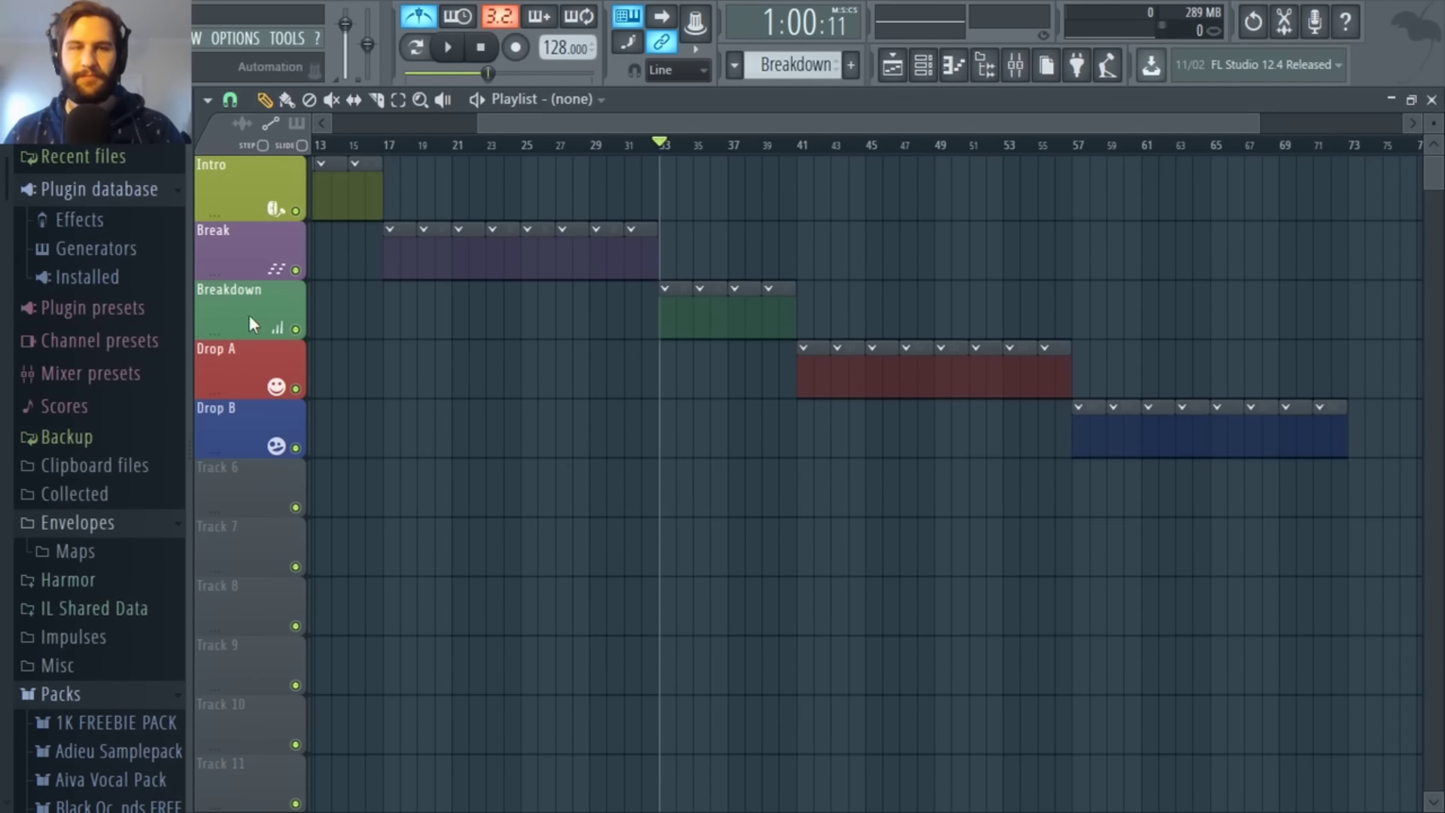
pyautogui.moveTo(506, 123); pyautogui.dragTo(361, 124)
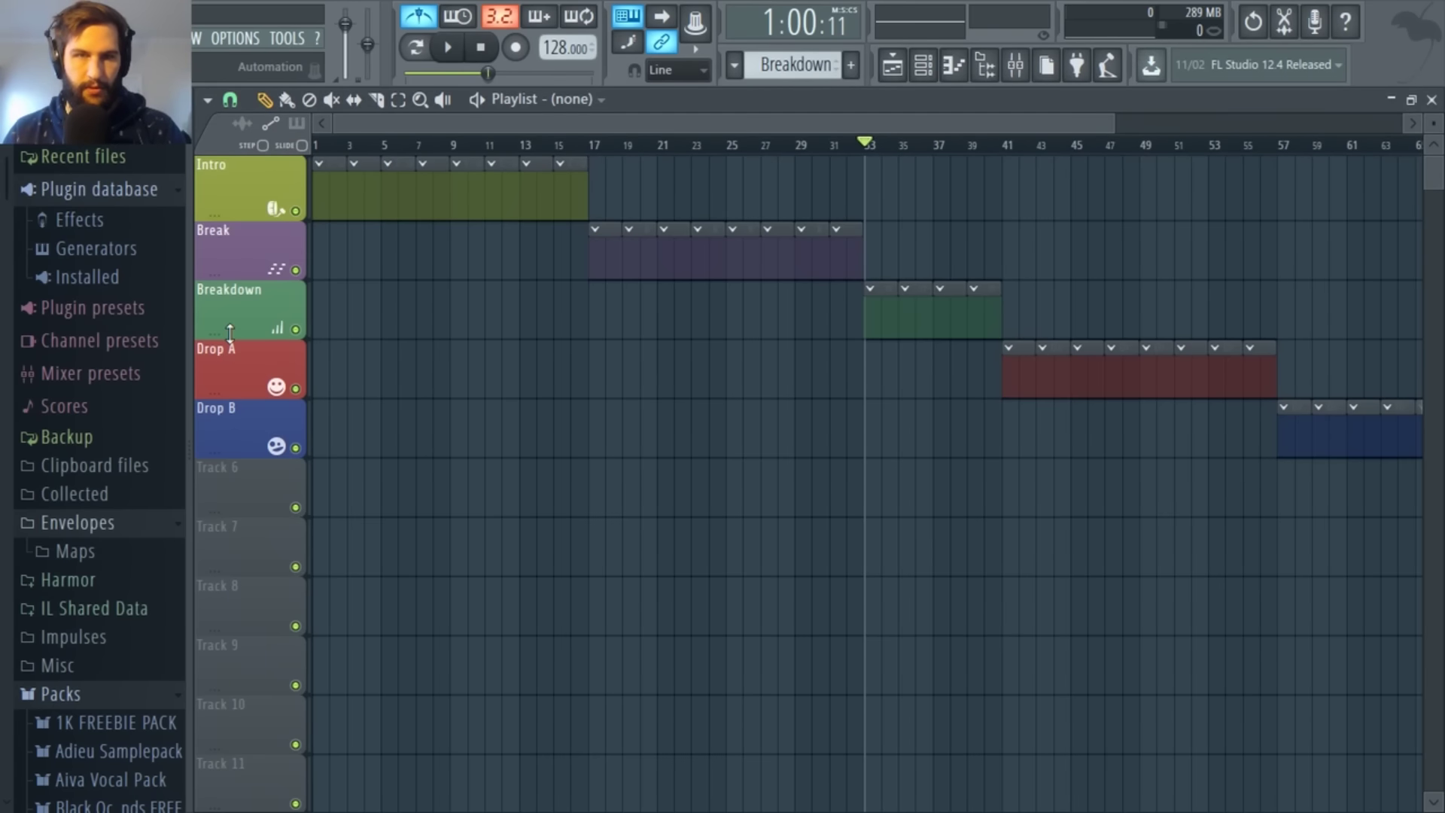
pyautogui.click(590, 148)
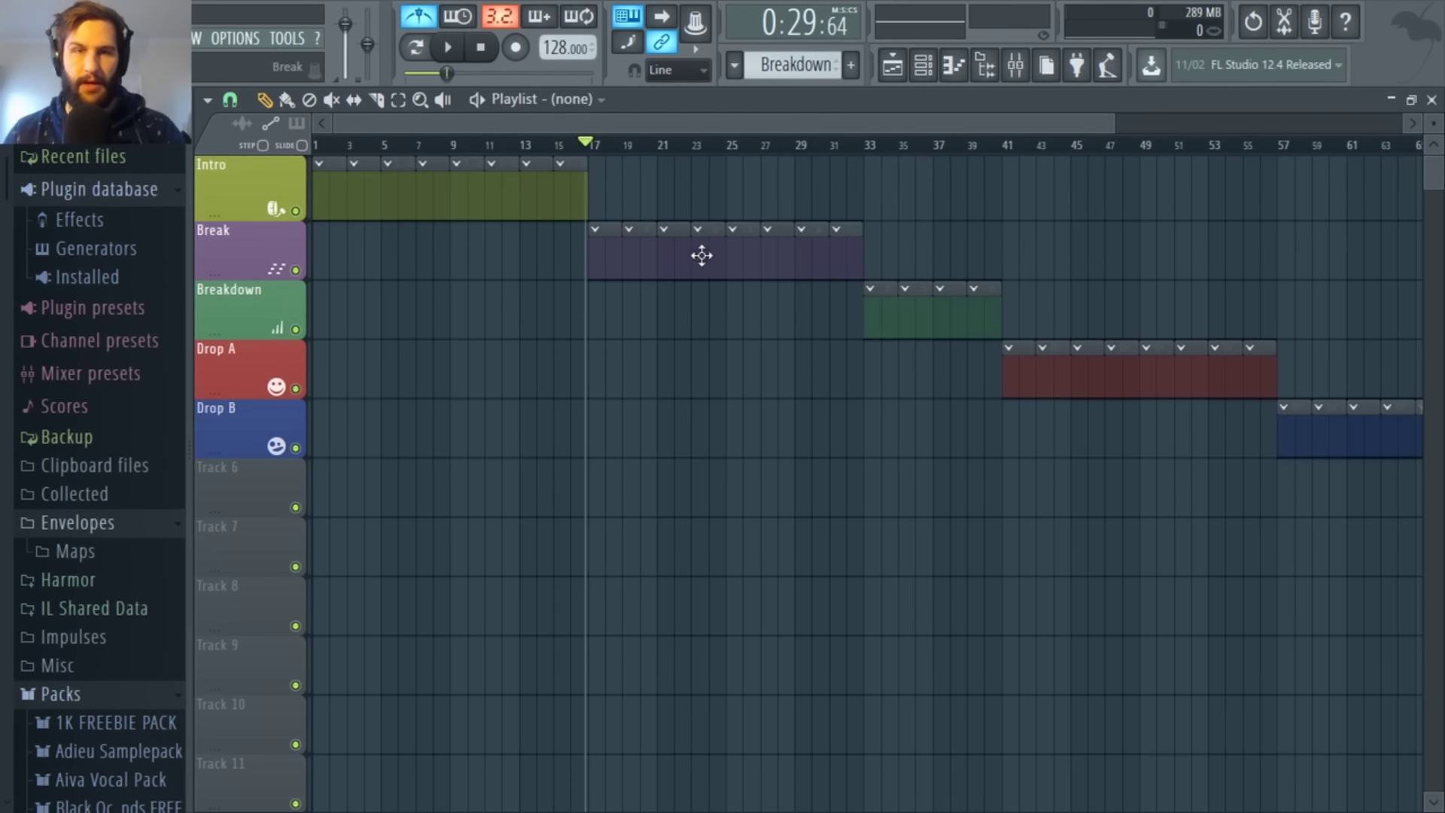
# Step: Review the order and lengths of all five sections across the arrangement, from Intro to the end of Drop B
pyautogui.moveTo(724, 124); pyautogui.dragTo(798, 129)
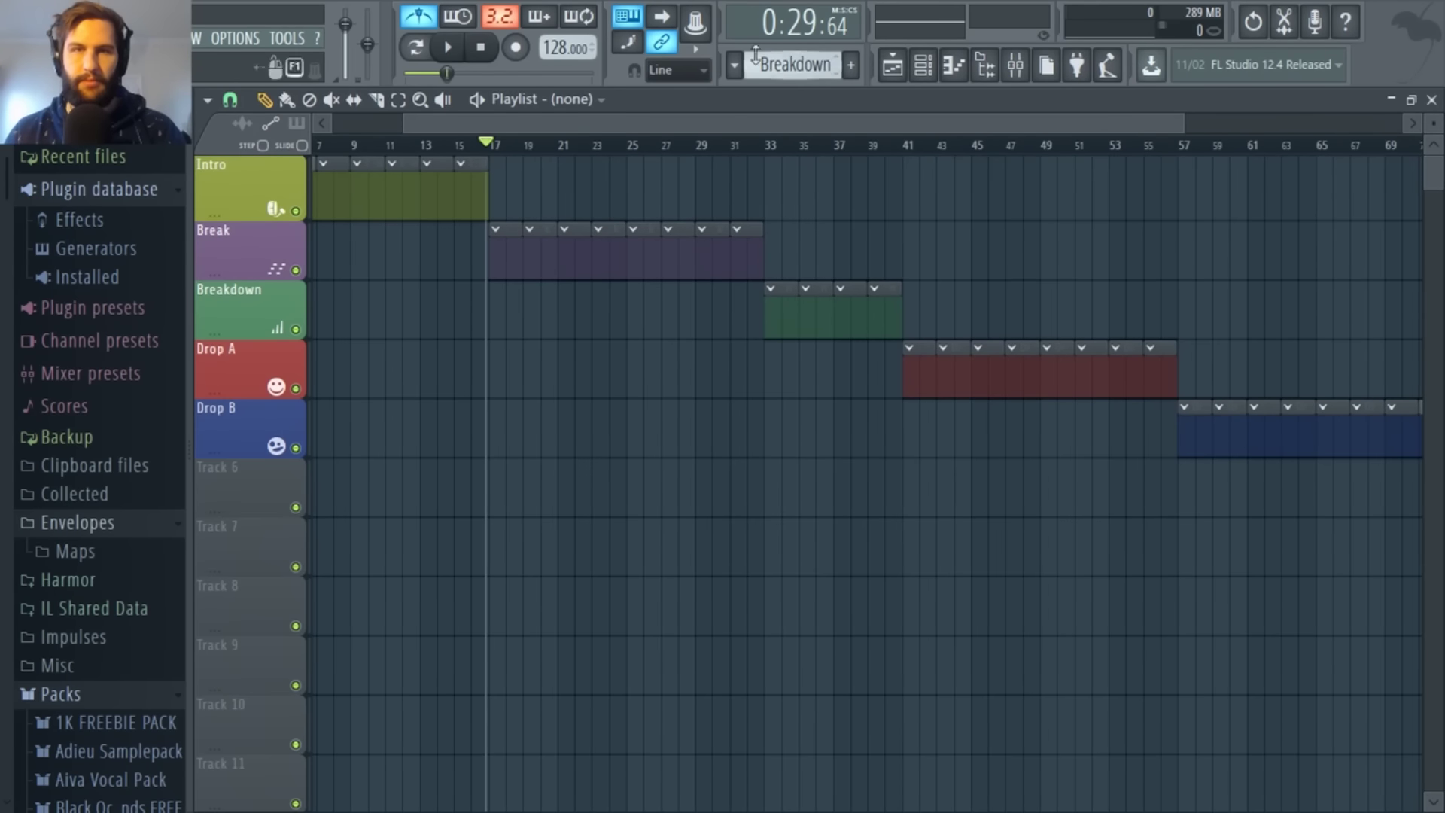
pyautogui.moveTo(779, 126); pyautogui.dragTo(907, 127)
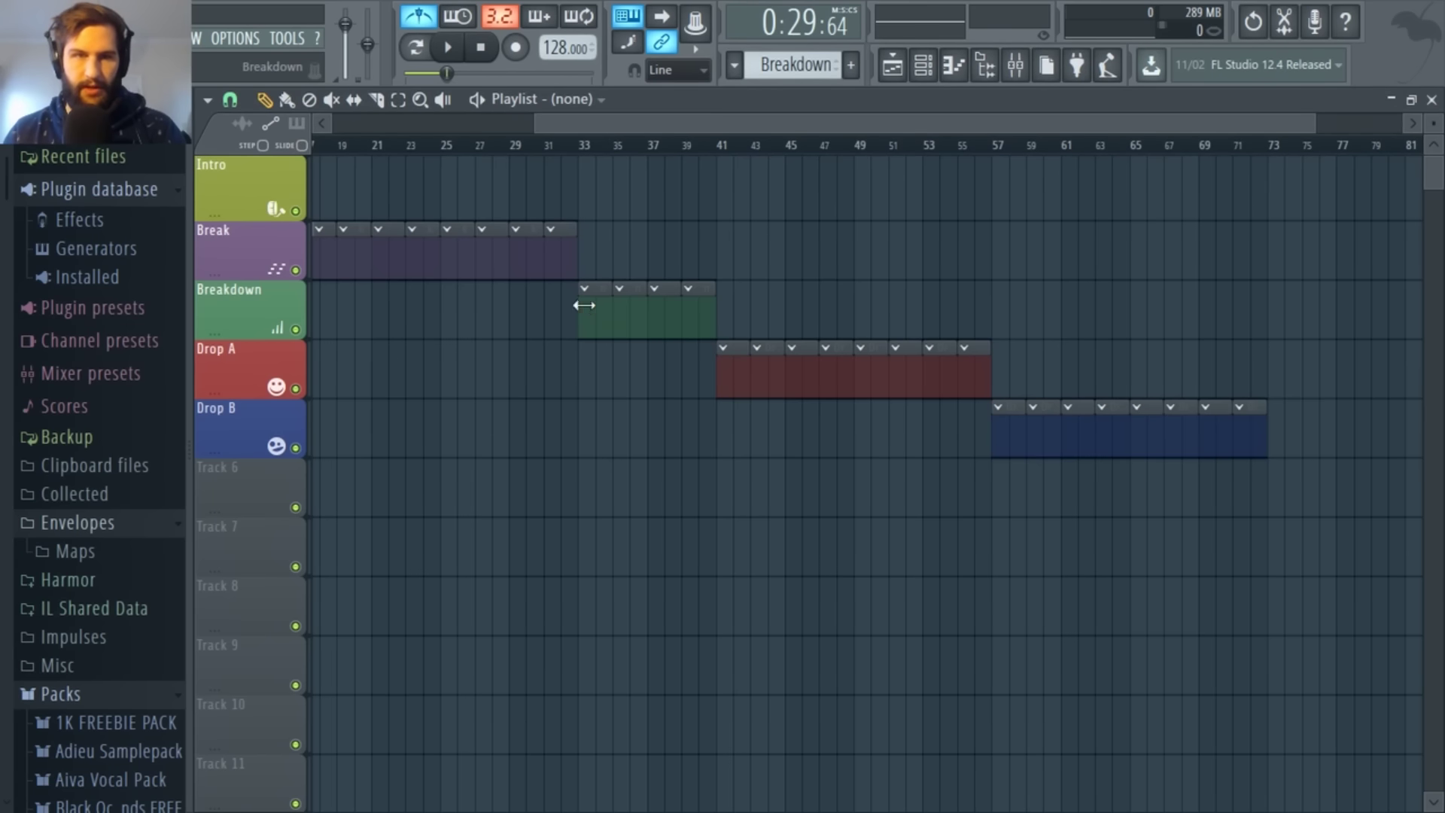
pyautogui.moveTo(667, 125); pyautogui.dragTo(464, 125)
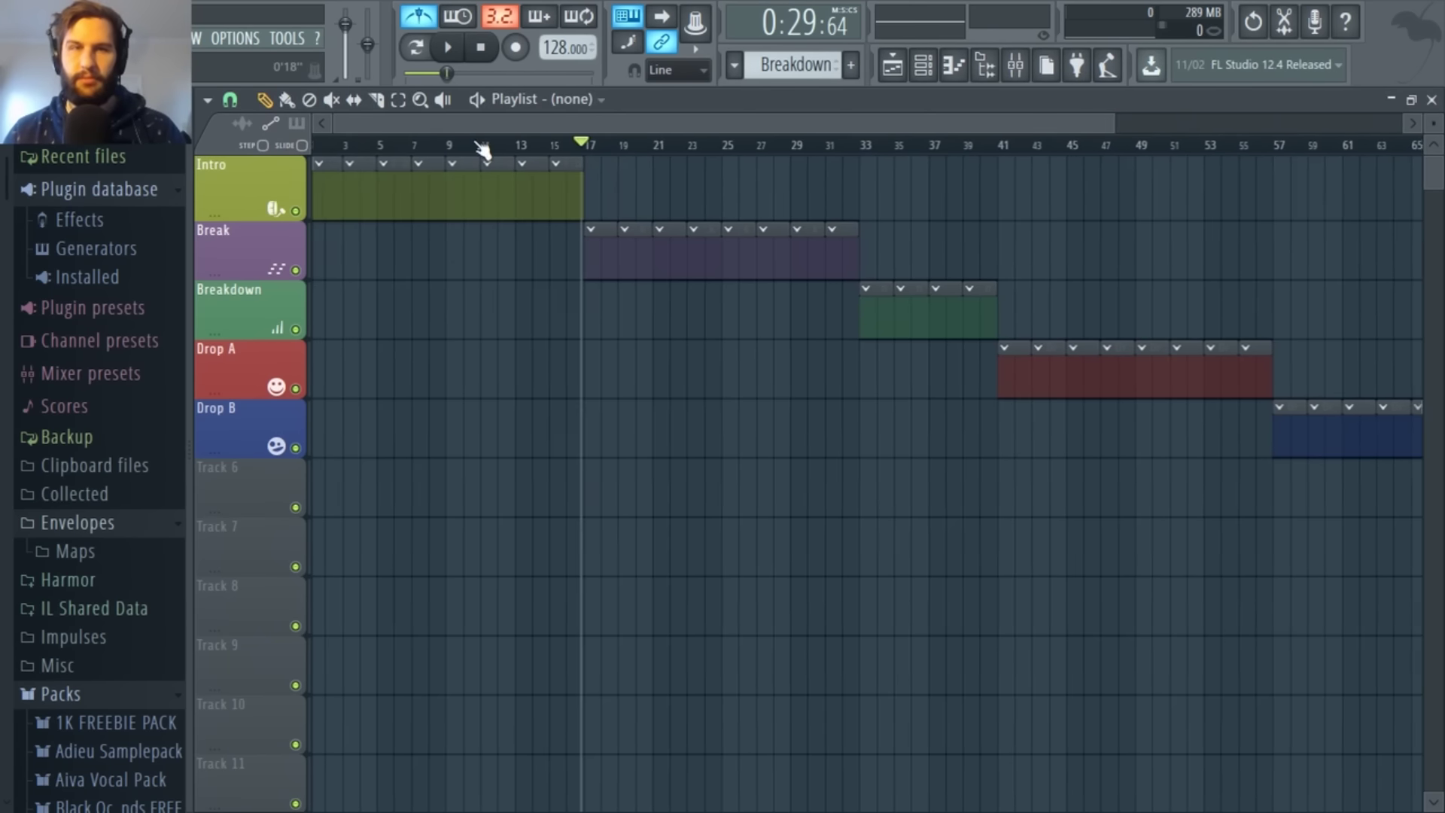
pyautogui.hscroll(2, 735, 433)
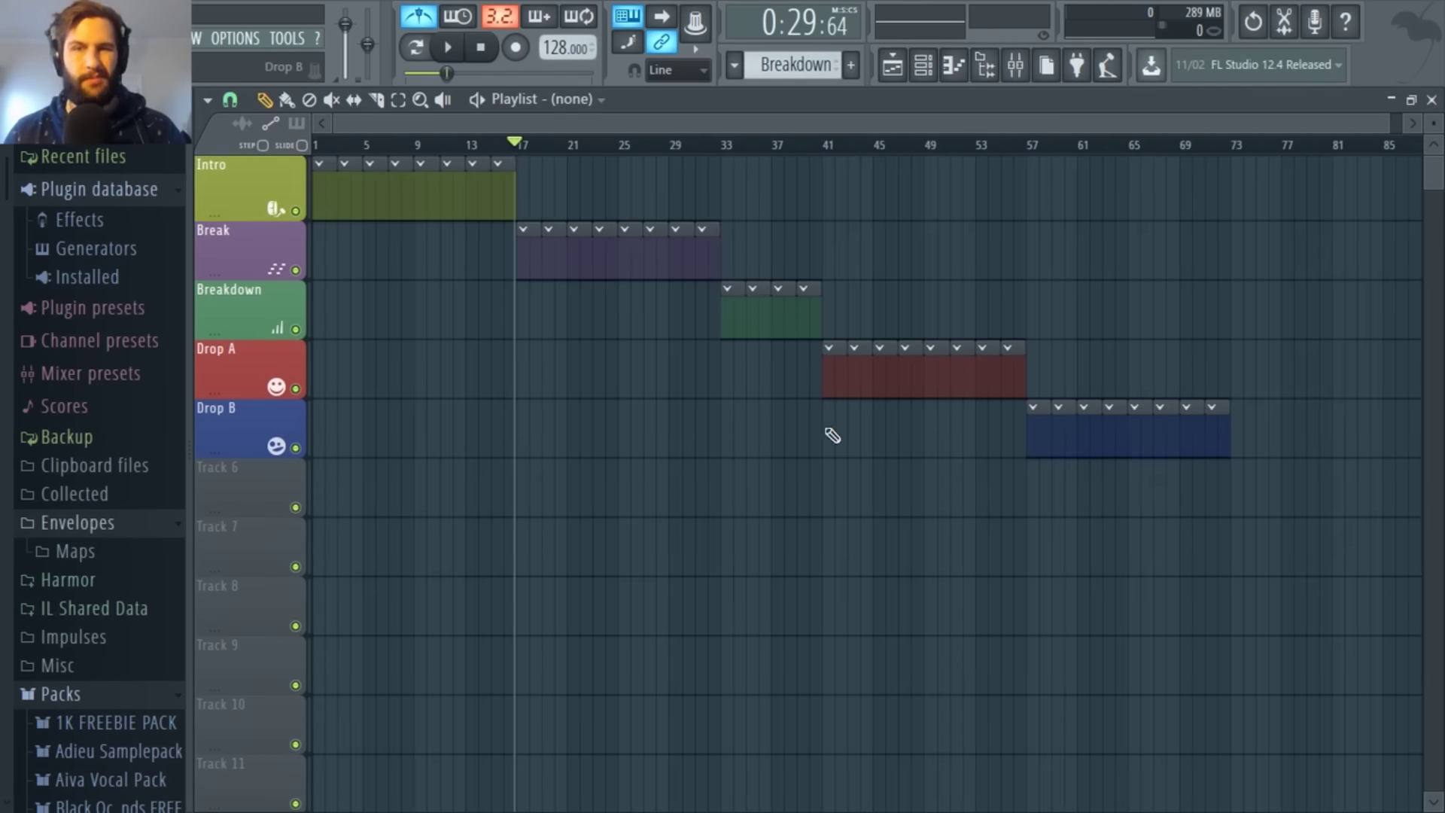
pyautogui.hscroll(3, 787, 497)
pyautogui.scroll(-1, 764, 469)
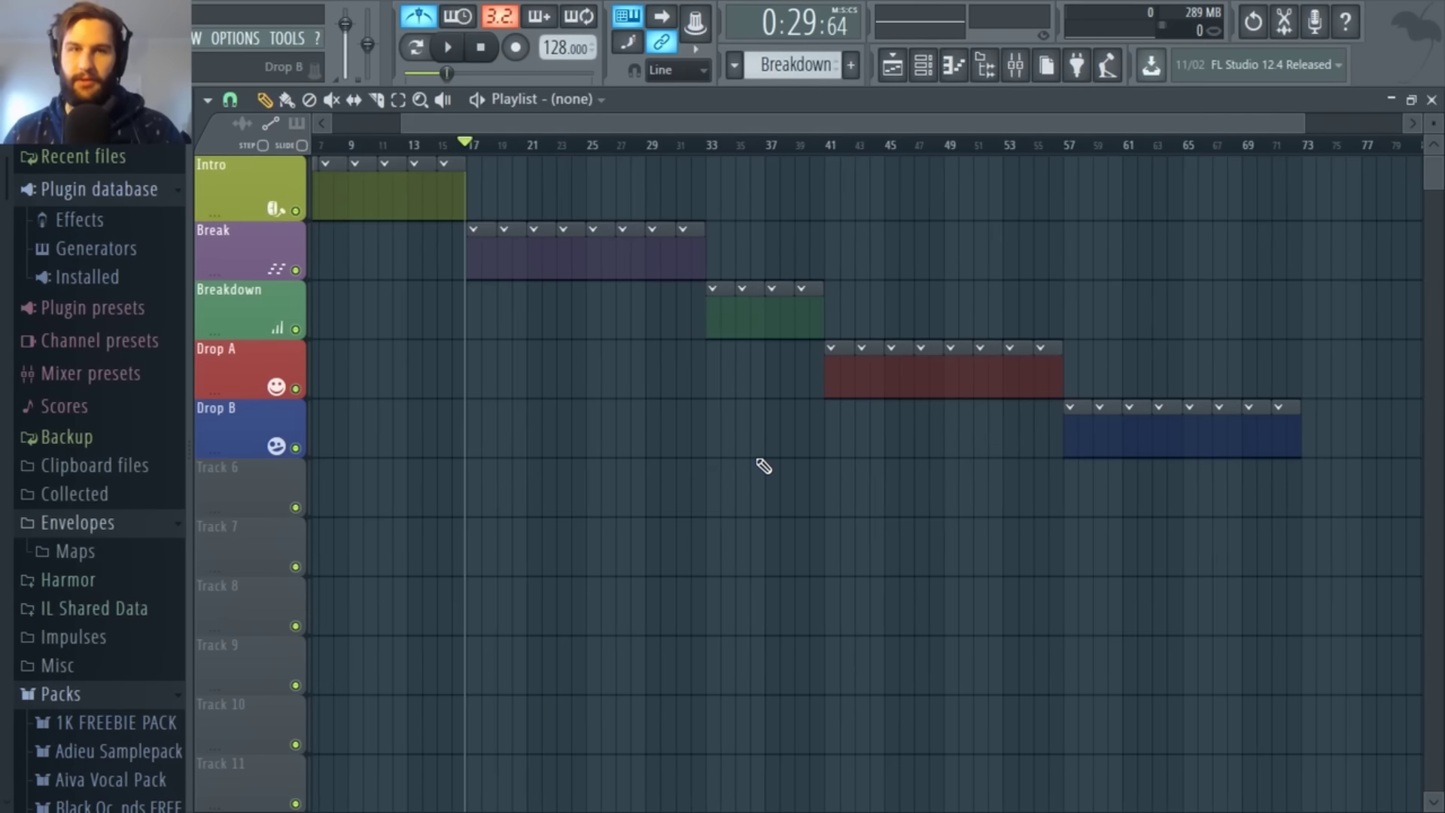
pyautogui.scroll(-1, 765, 467)
pyautogui.scroll(1, 823, 493)
pyautogui.scroll(1, 798, 493)
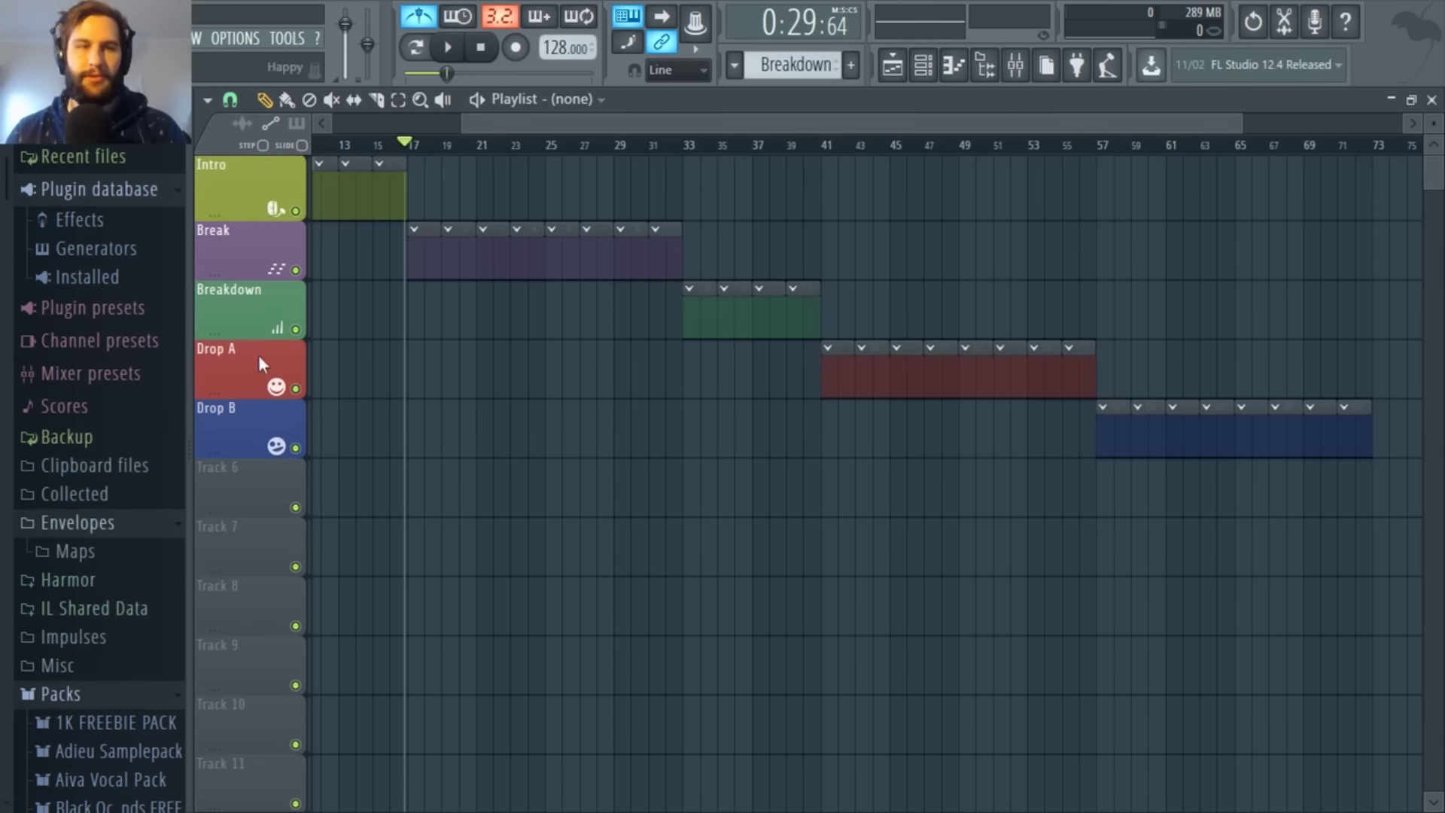
# Step: Place the playback position at the end of Drop B, just before bar 73, to check the arrangement's running time
pyautogui.scroll(-3, 436, 418)
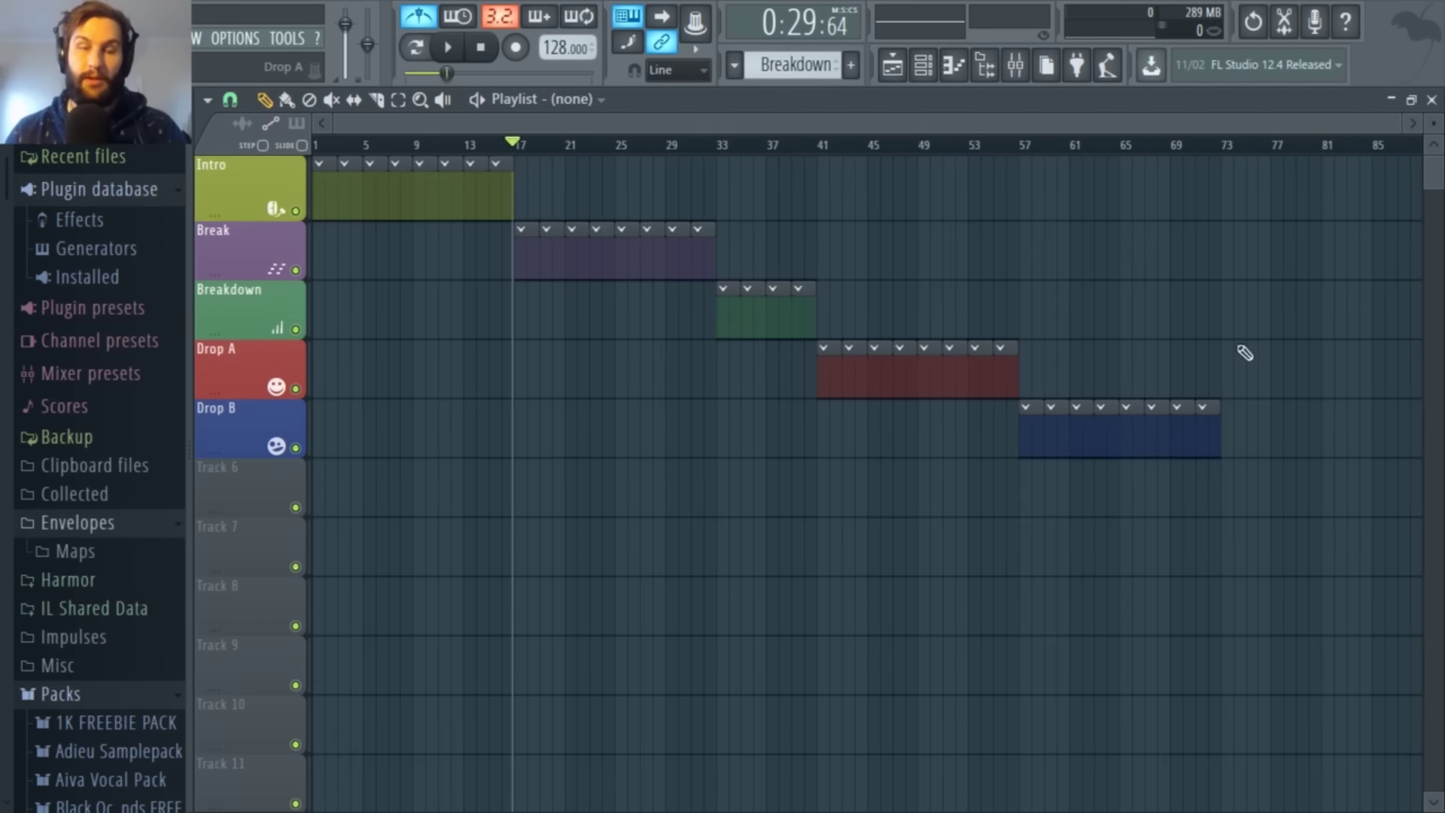
pyautogui.moveTo(1121, 124); pyautogui.dragTo(1177, 185)
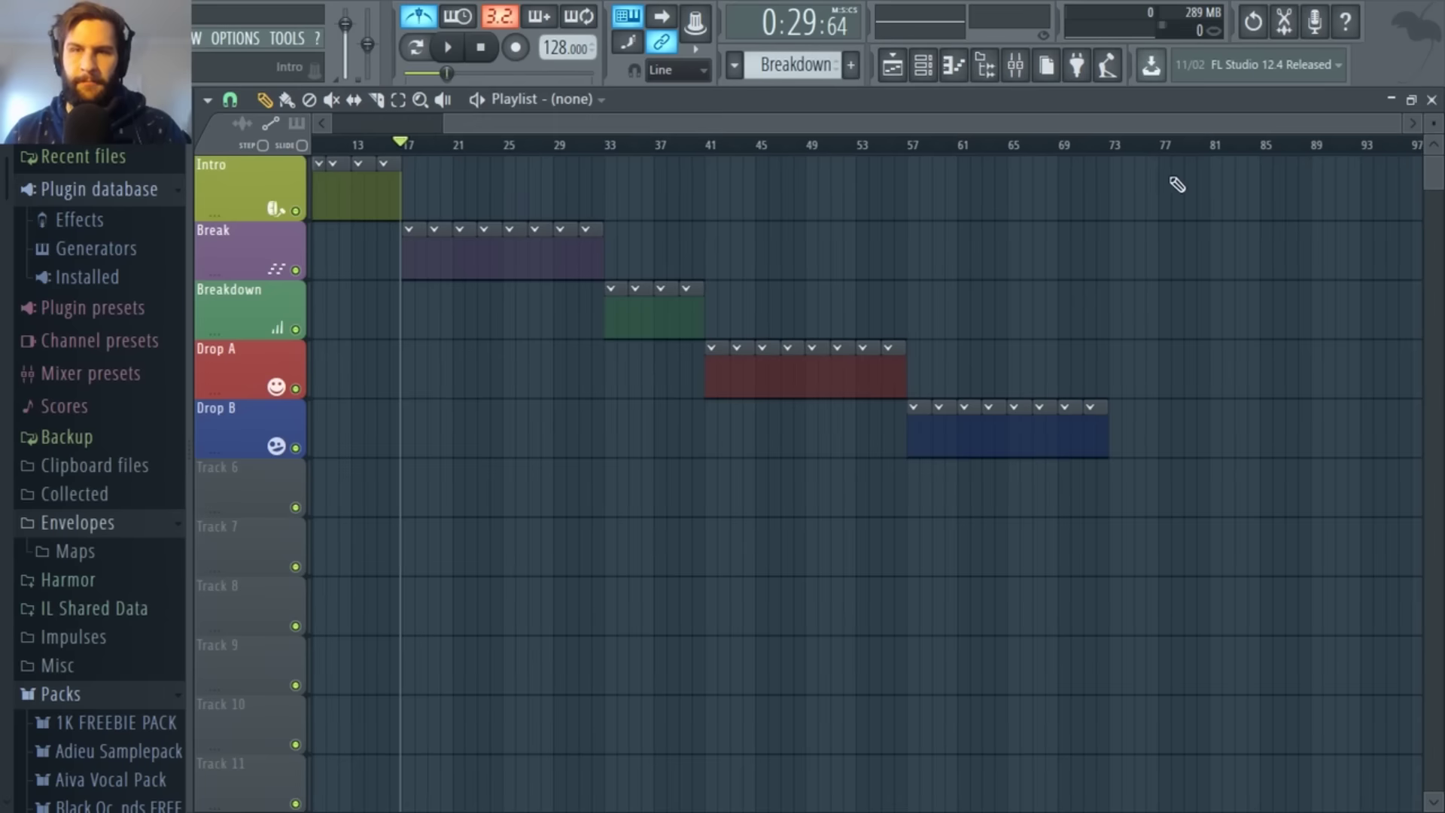
pyautogui.click(1109, 147)
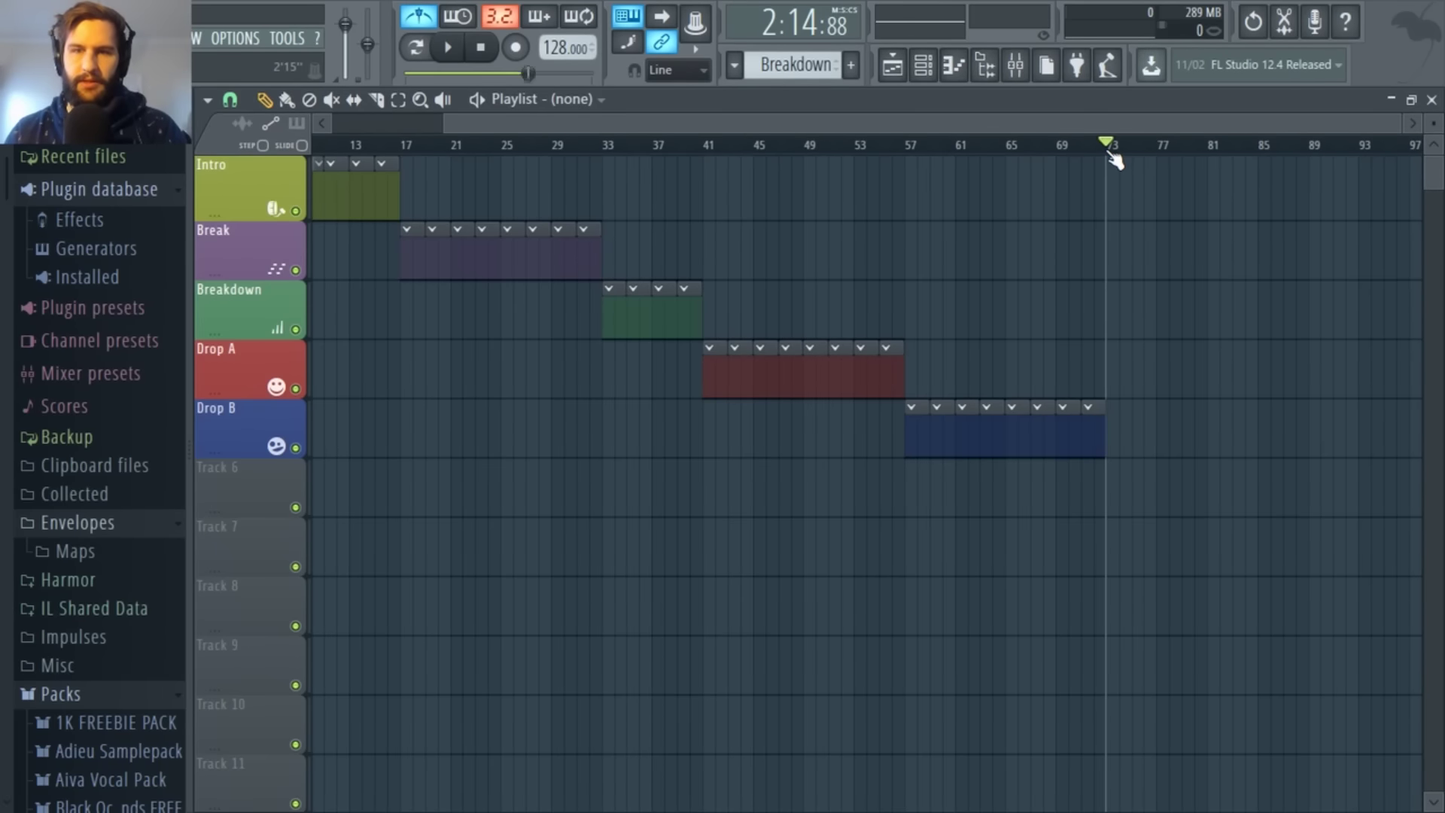
pyautogui.moveTo(1108, 152); pyautogui.dragTo(1108, 152)
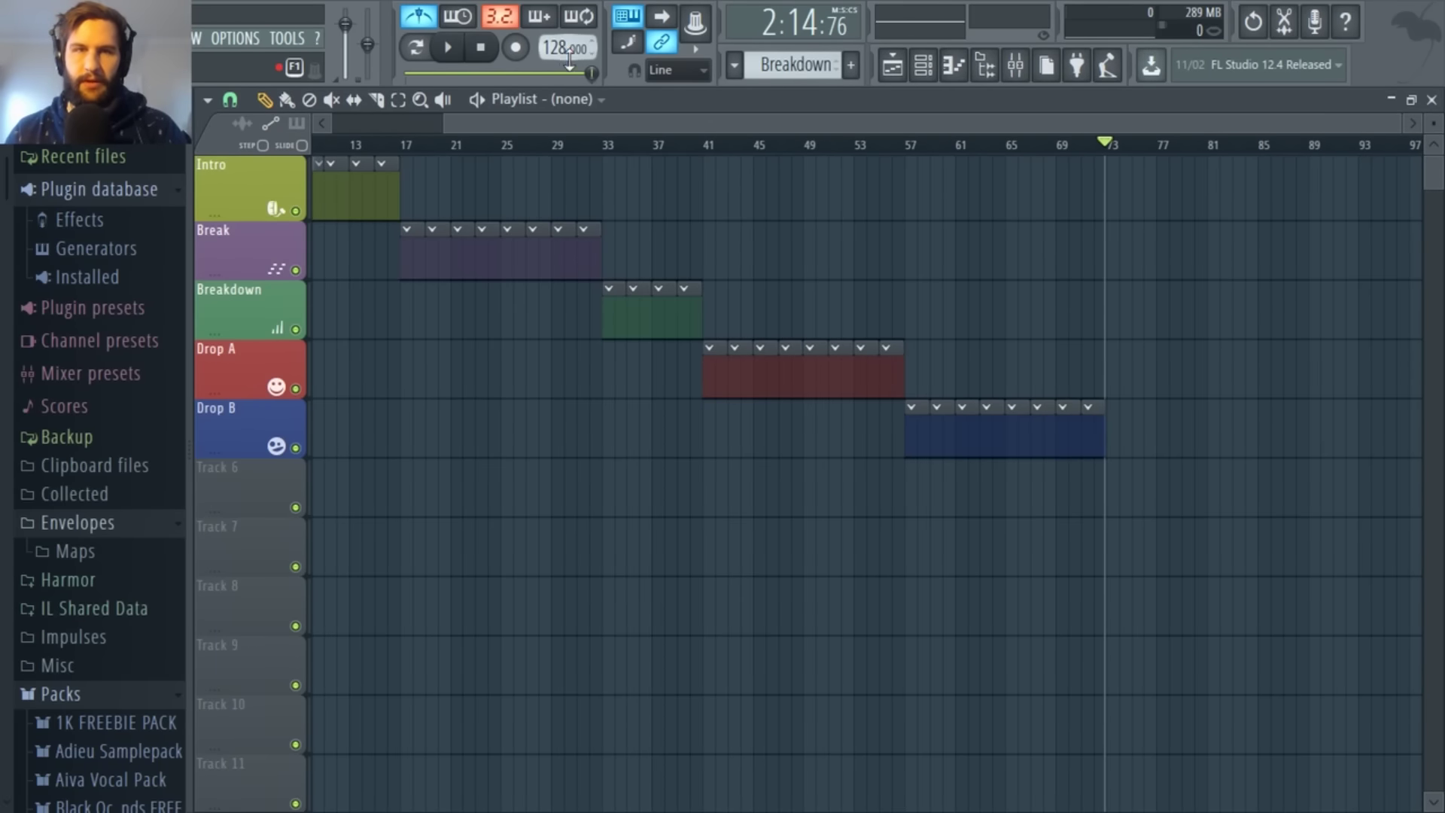
# Step: Examine the empty timeline after Drop B, from bar 73 onward, and compare it with the sections before it
pyautogui.moveTo(662, 126); pyautogui.dragTo(805, 158)
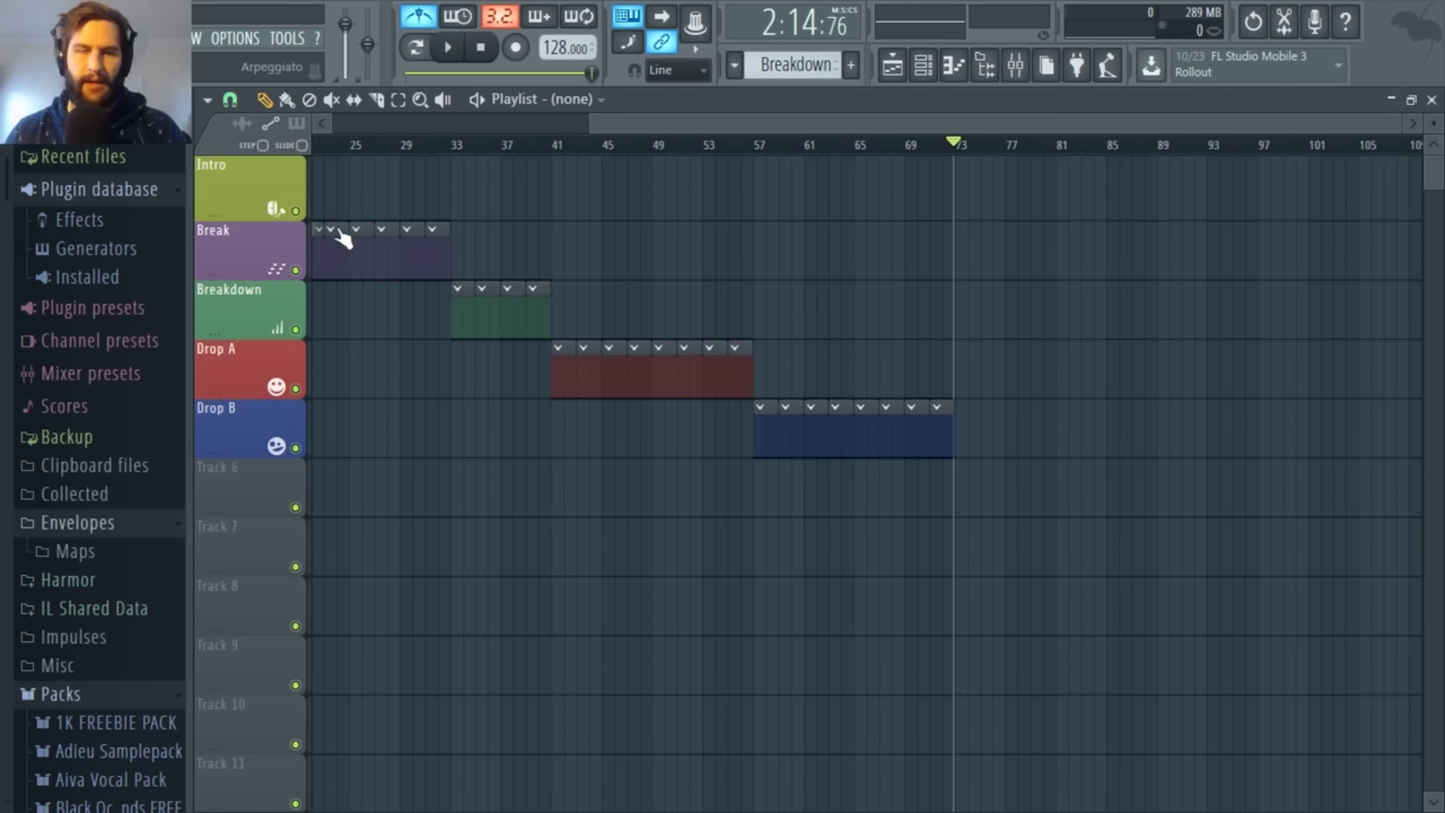
pyautogui.moveTo(653, 124); pyautogui.dragTo(902, 234)
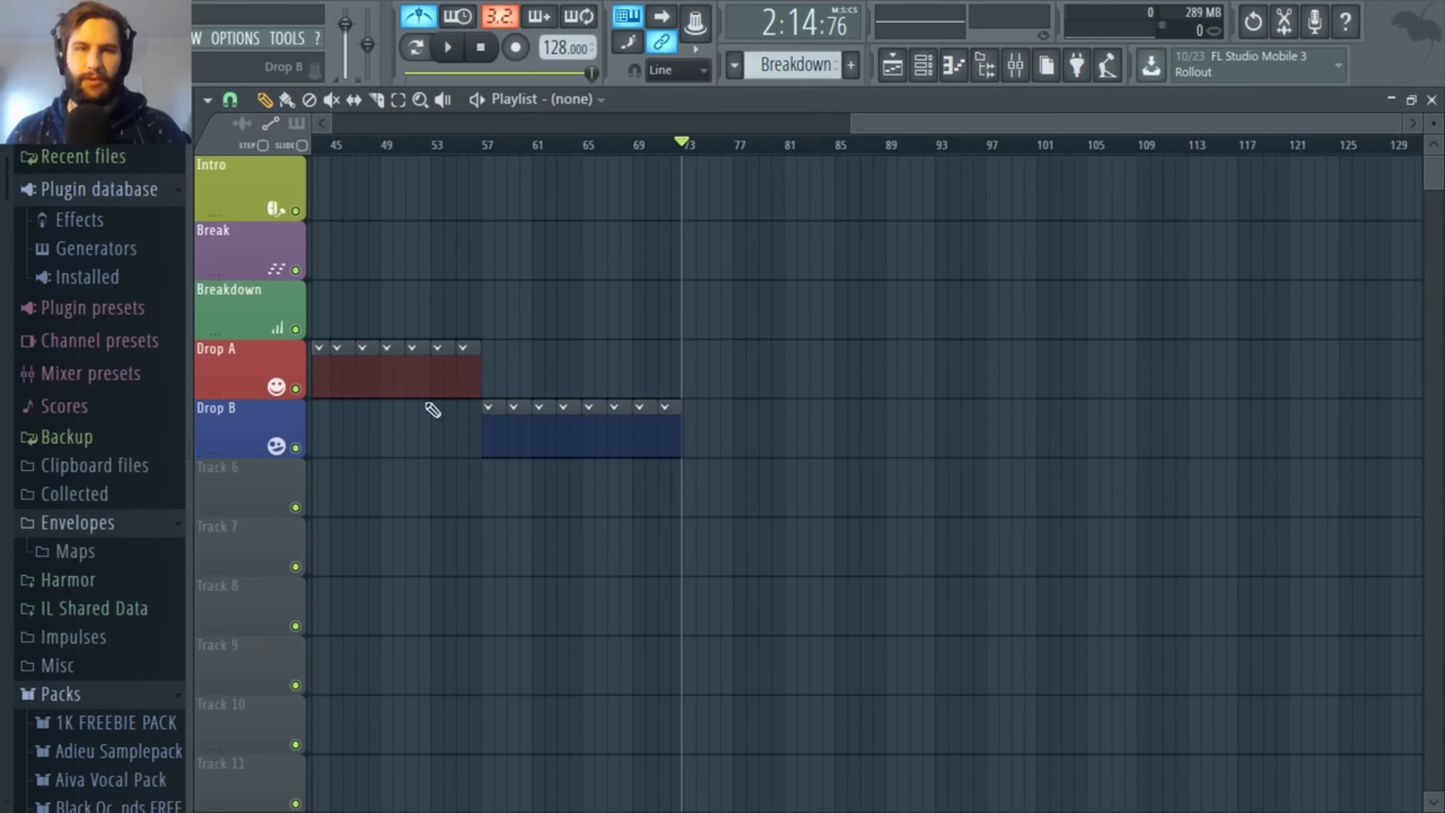
pyautogui.moveTo(892, 124)
pyautogui.mouseDown()
pyautogui.moveTo(831, 144)
pyautogui.moveTo(869, 128)
pyautogui.mouseUp()
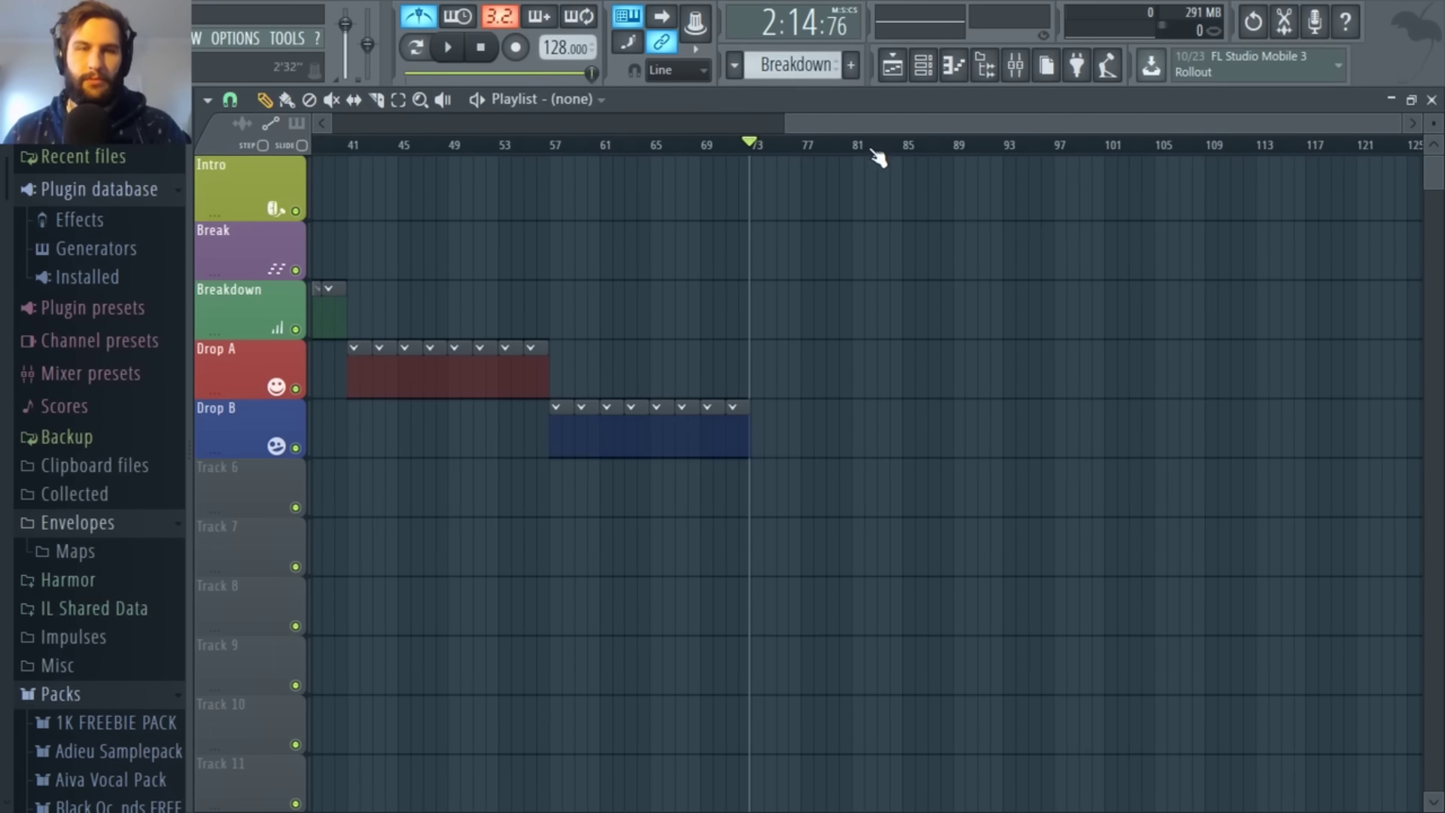
pyautogui.moveTo(880, 140); pyautogui.dragTo(848, 128)
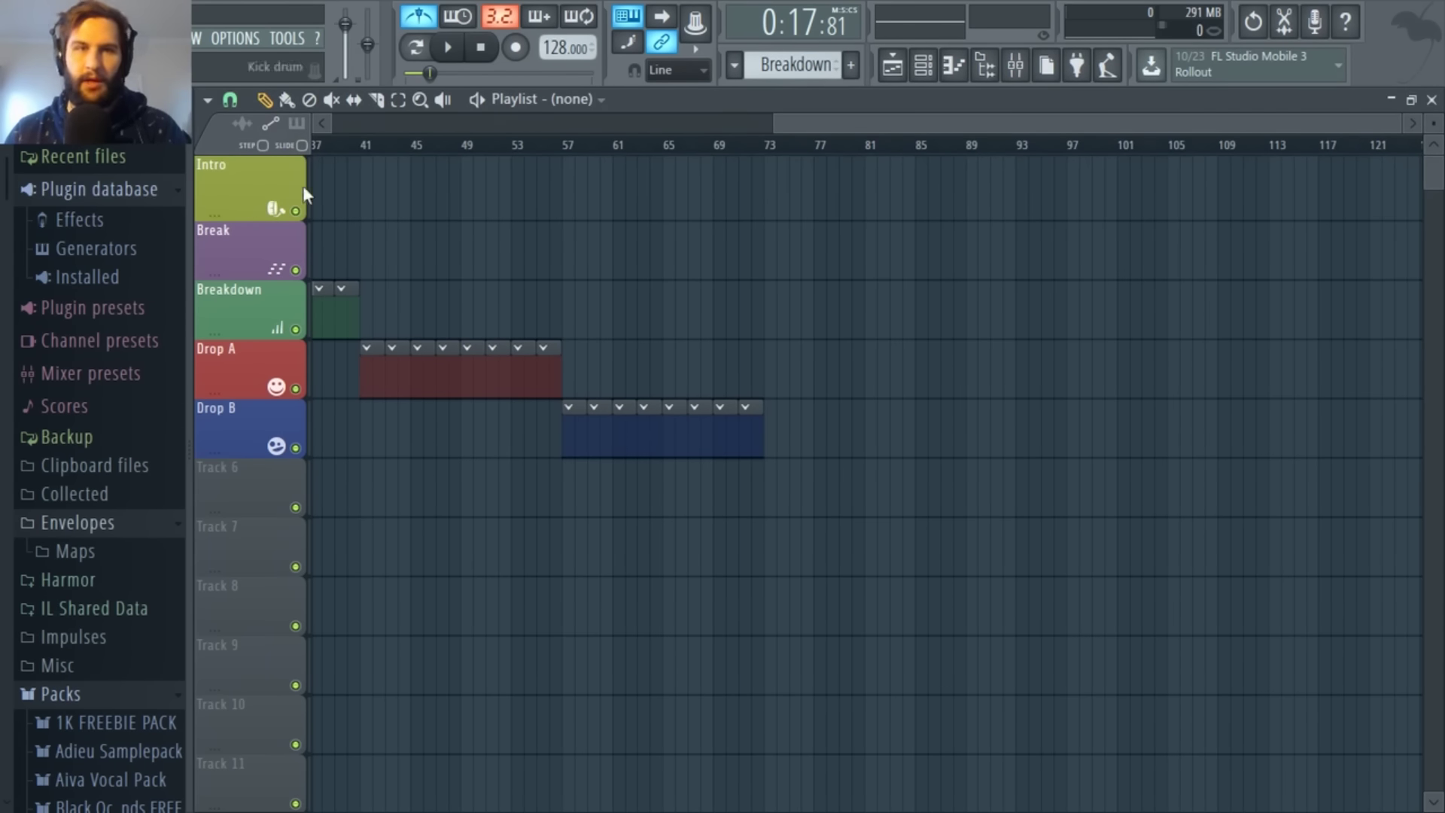
pyautogui.moveTo(800, 129); pyautogui.dragTo(498, 116)
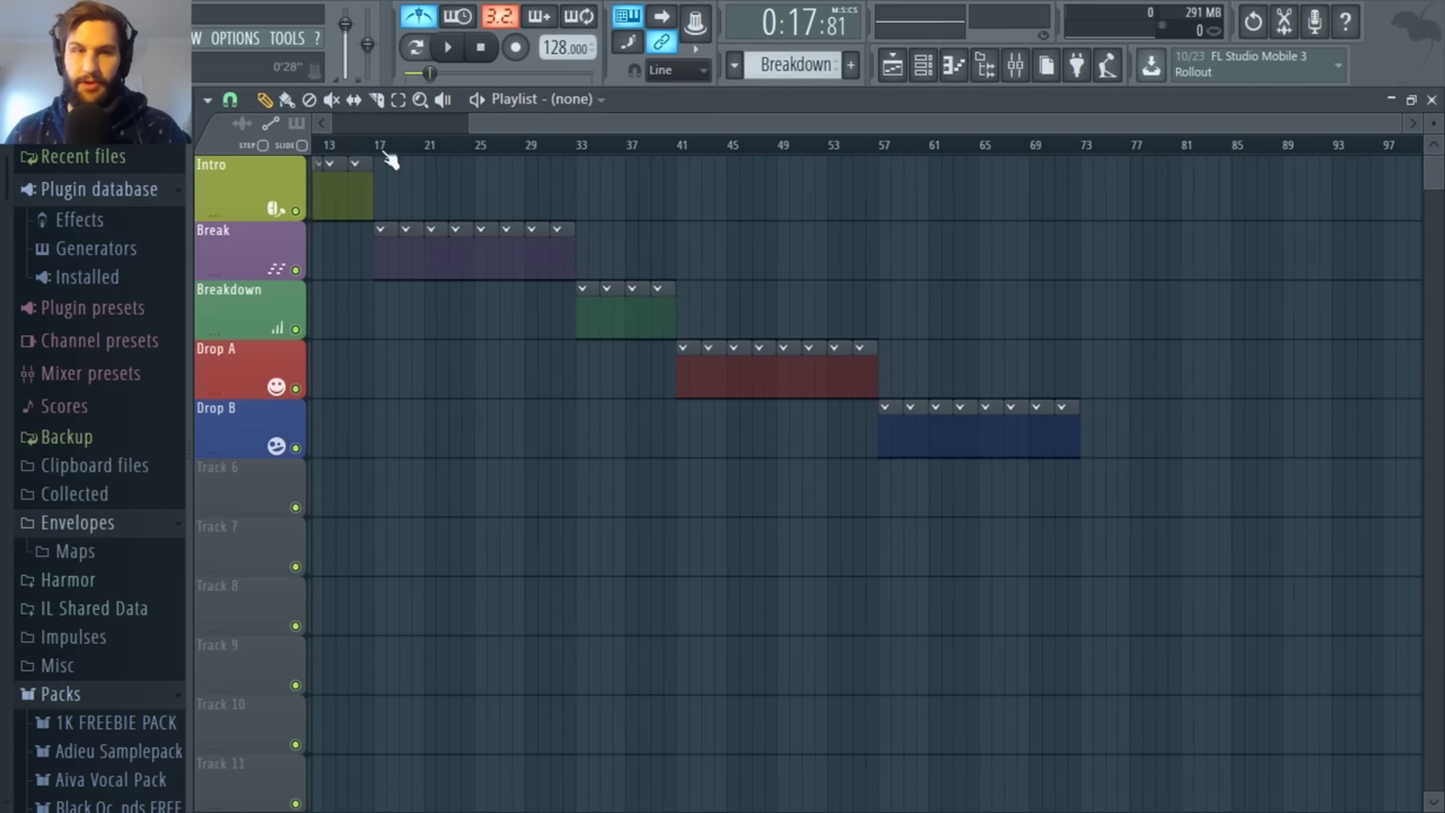
pyautogui.moveTo(623, 128); pyautogui.dragTo(907, 215)
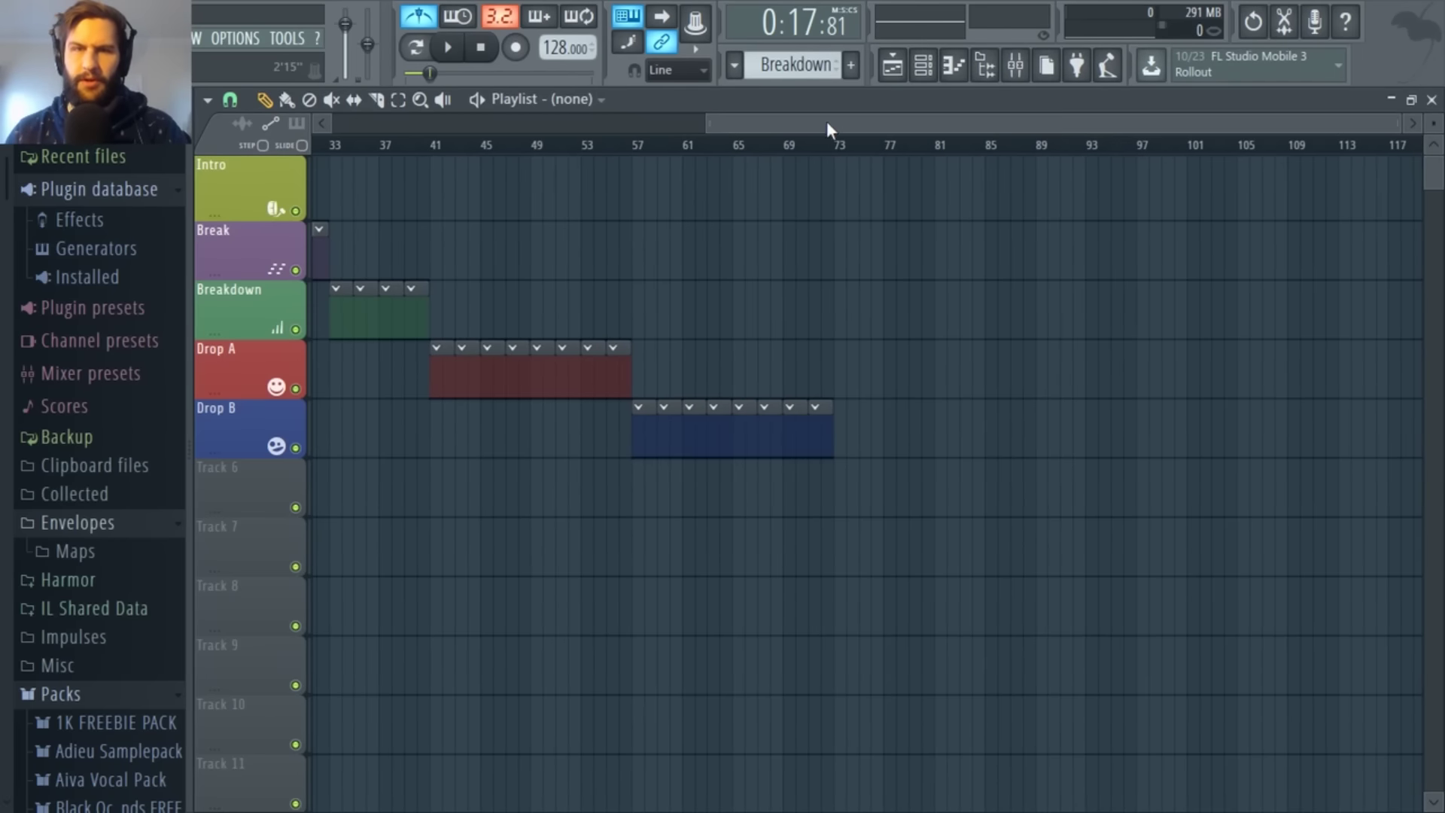
pyautogui.moveTo(826, 120); pyautogui.dragTo(813, 202)
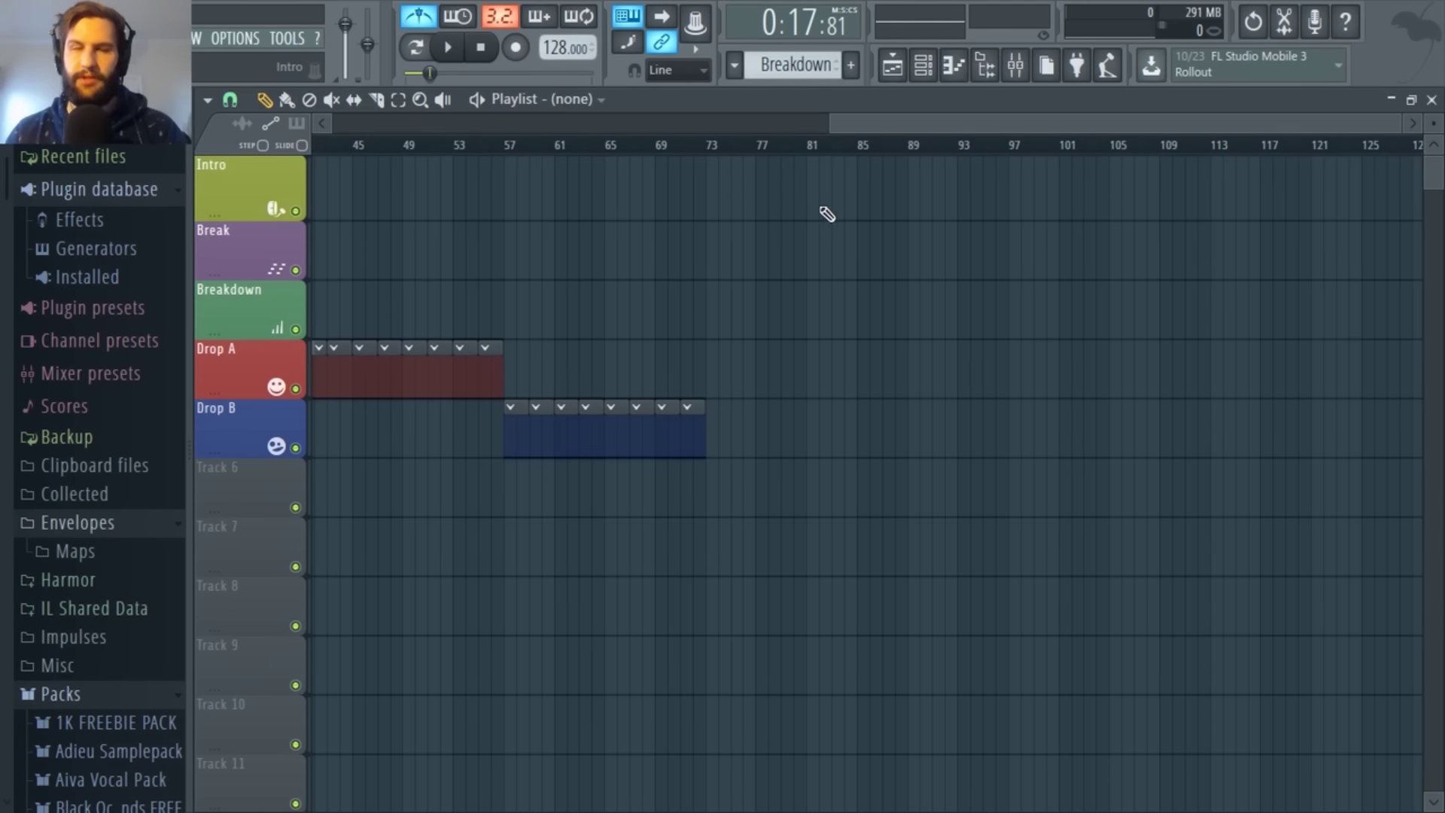
pyautogui.moveTo(951, 125); pyautogui.dragTo(1067, 130)
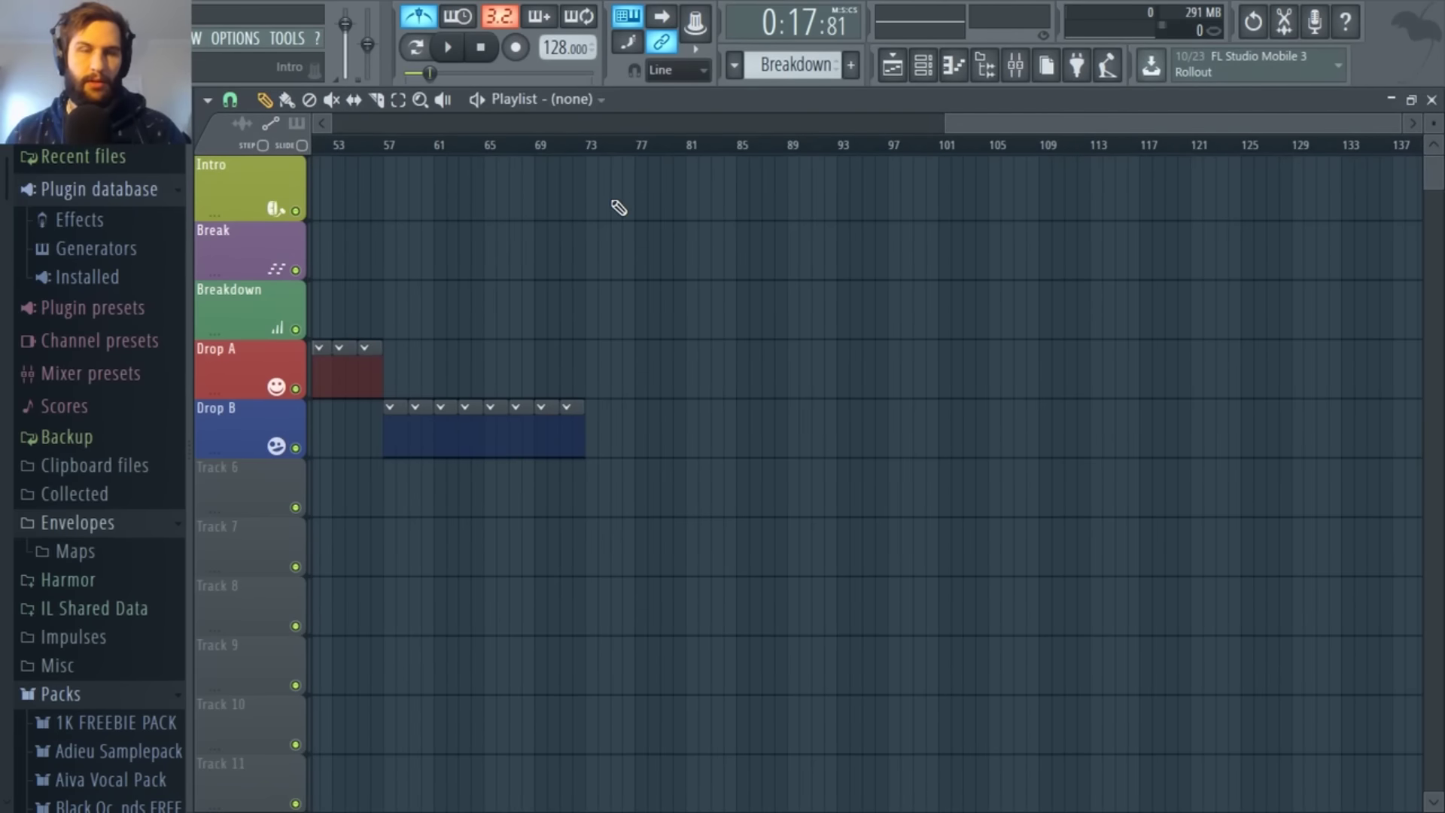
# Step: Examine how the sections follow one another from the Intro's first bars through Break and Breakdown to both drops
pyautogui.moveTo(953, 129); pyautogui.dragTo(474, 129)
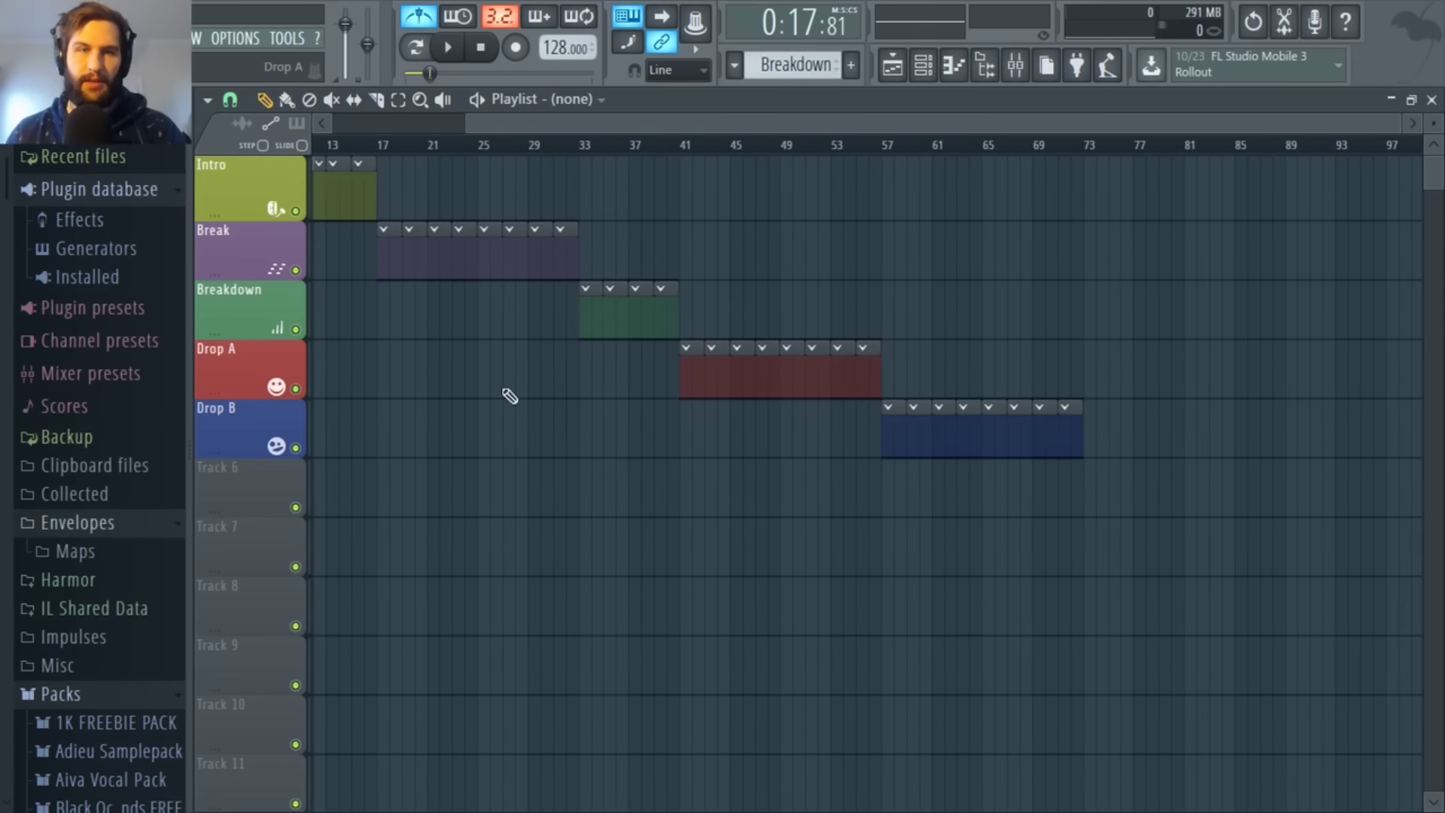
pyautogui.moveTo(728, 128); pyautogui.dragTo(376, 122)
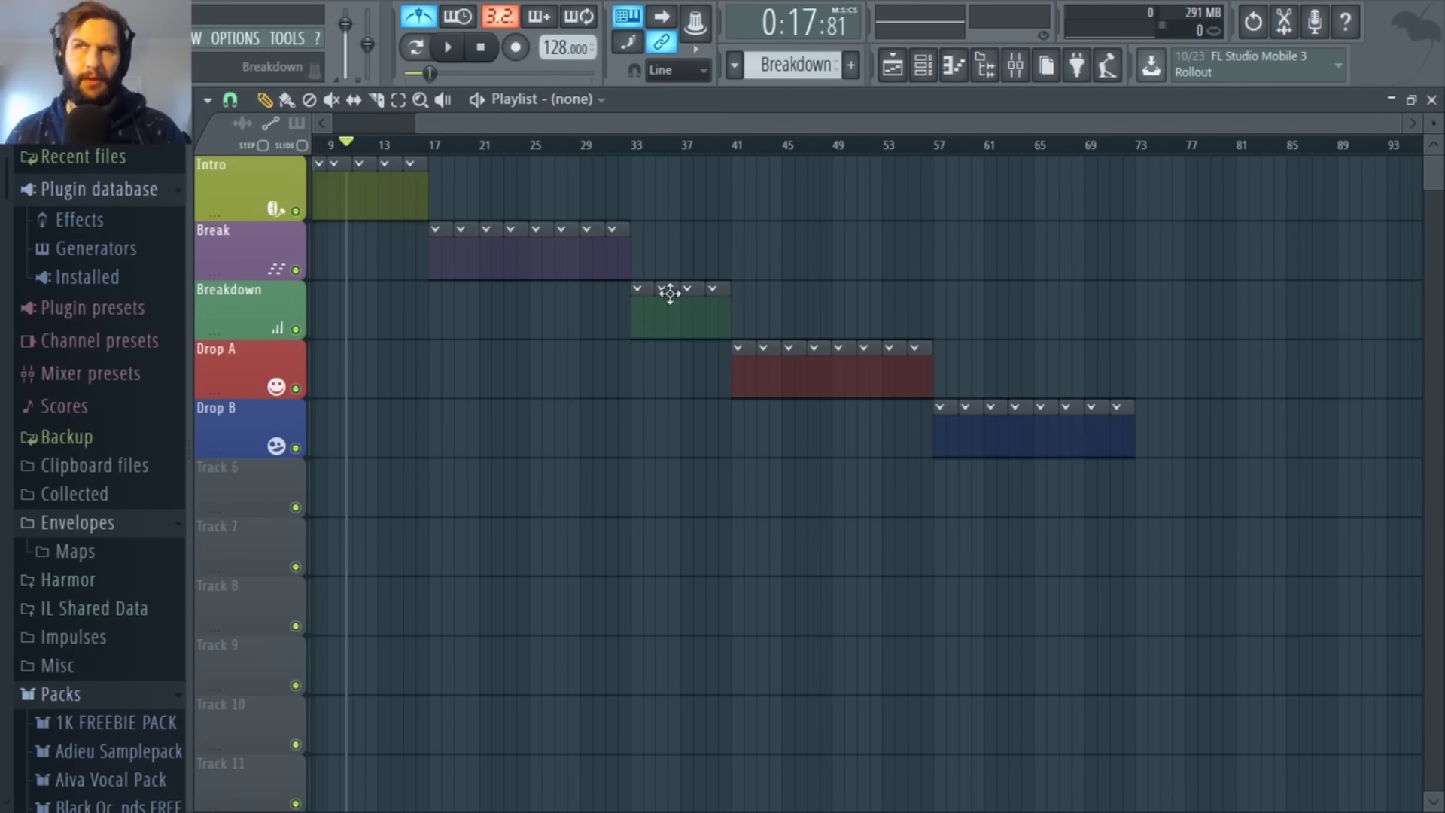
pyautogui.hscroll(4, 522, 381)
pyautogui.scroll(-2, 522, 381)
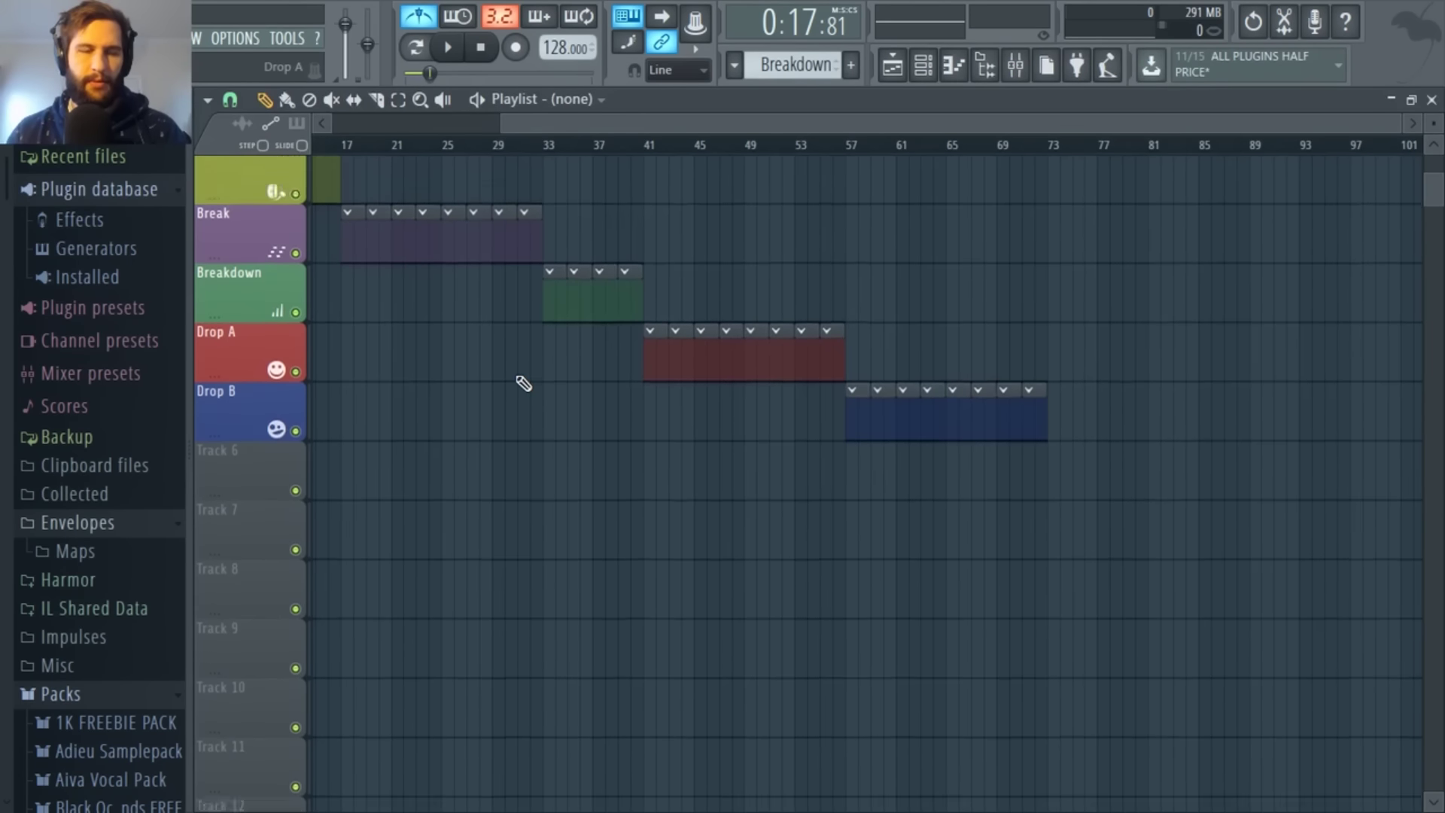
pyautogui.scroll(2, 522, 381)
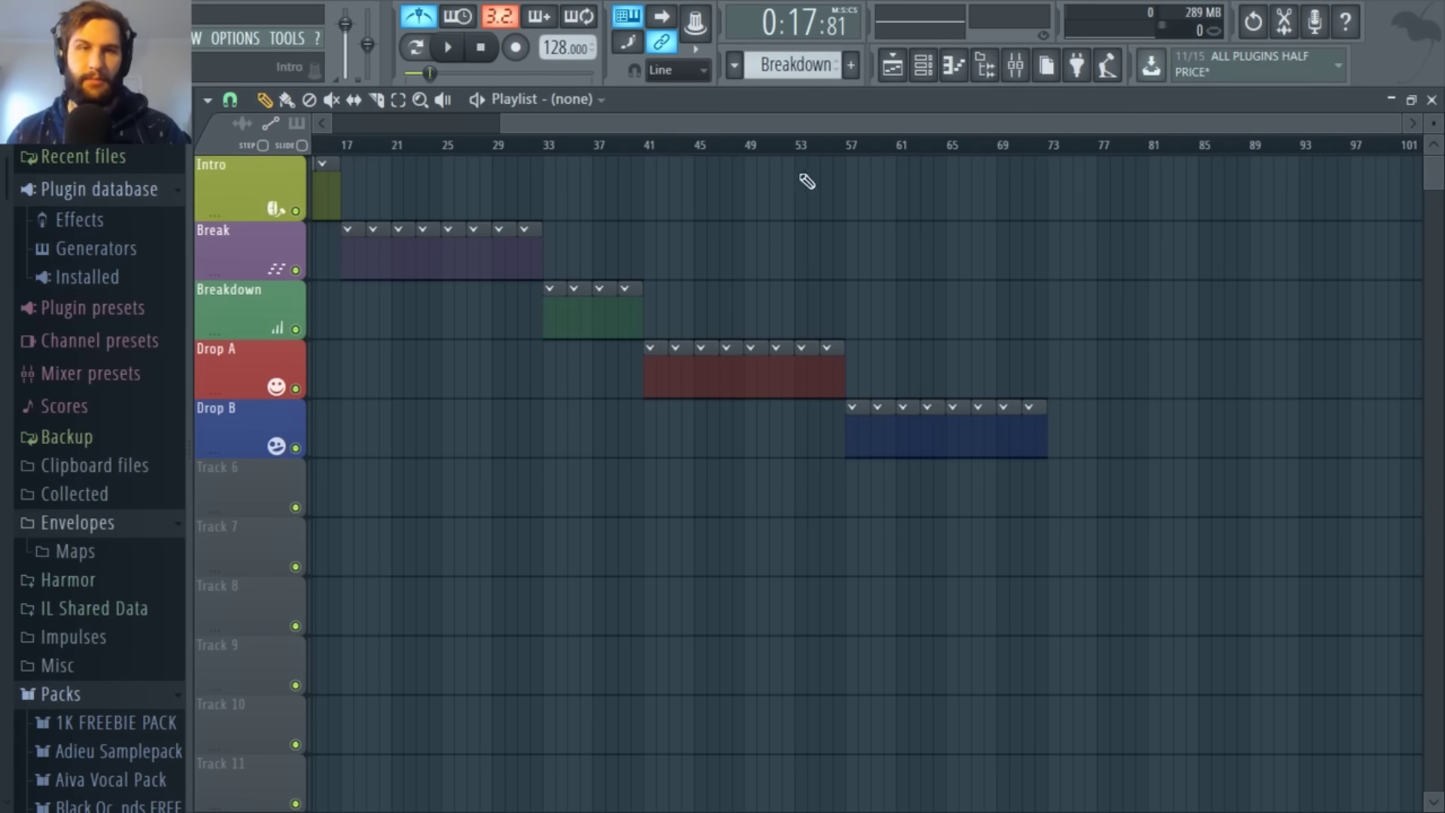
pyautogui.moveTo(714, 122)
pyautogui.mouseDown()
pyautogui.moveTo(400, 111)
pyautogui.moveTo(404, 134)
pyautogui.mouseUp()
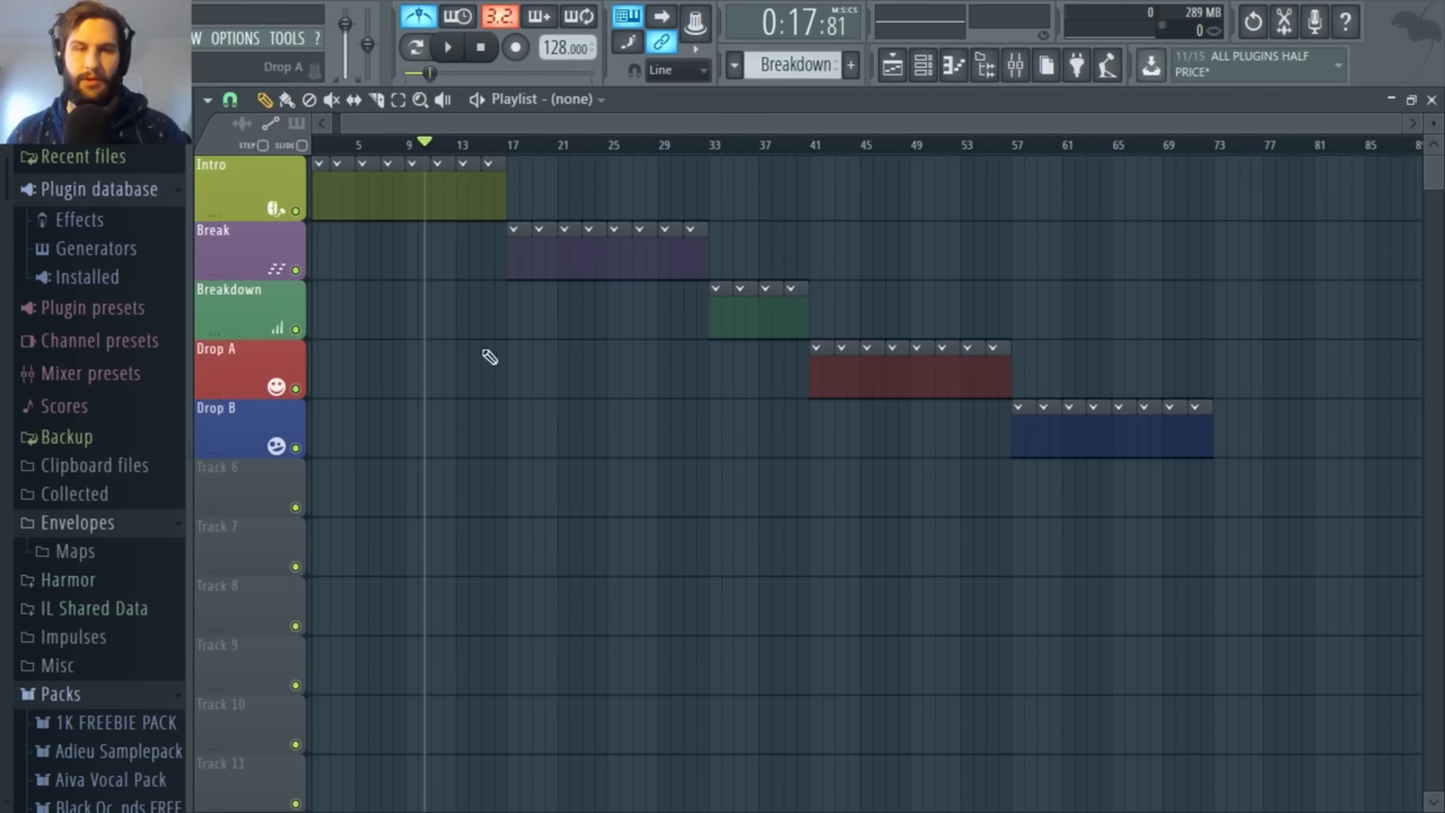